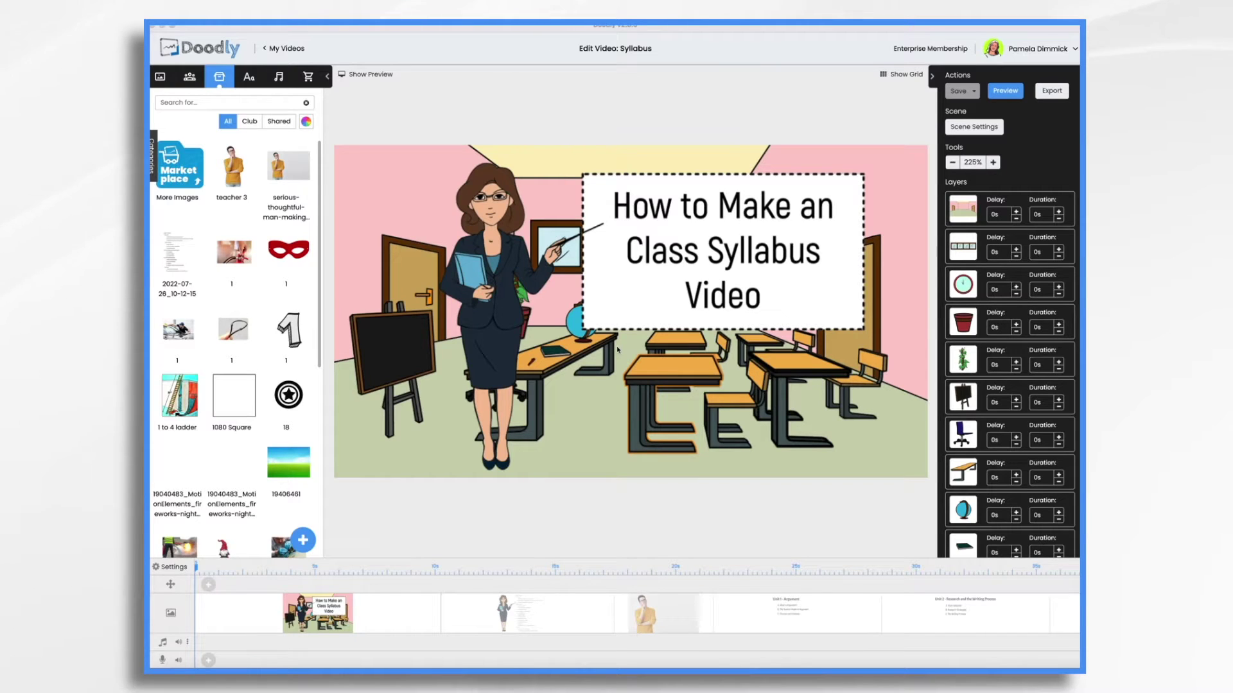
# Review the Unit 1 Argument, Unit 2 research/writing and Unit 3 Rhetorical Analysis scenes, then reopen the teacher-and-syllabus scene
pyautogui.click(564, 627)
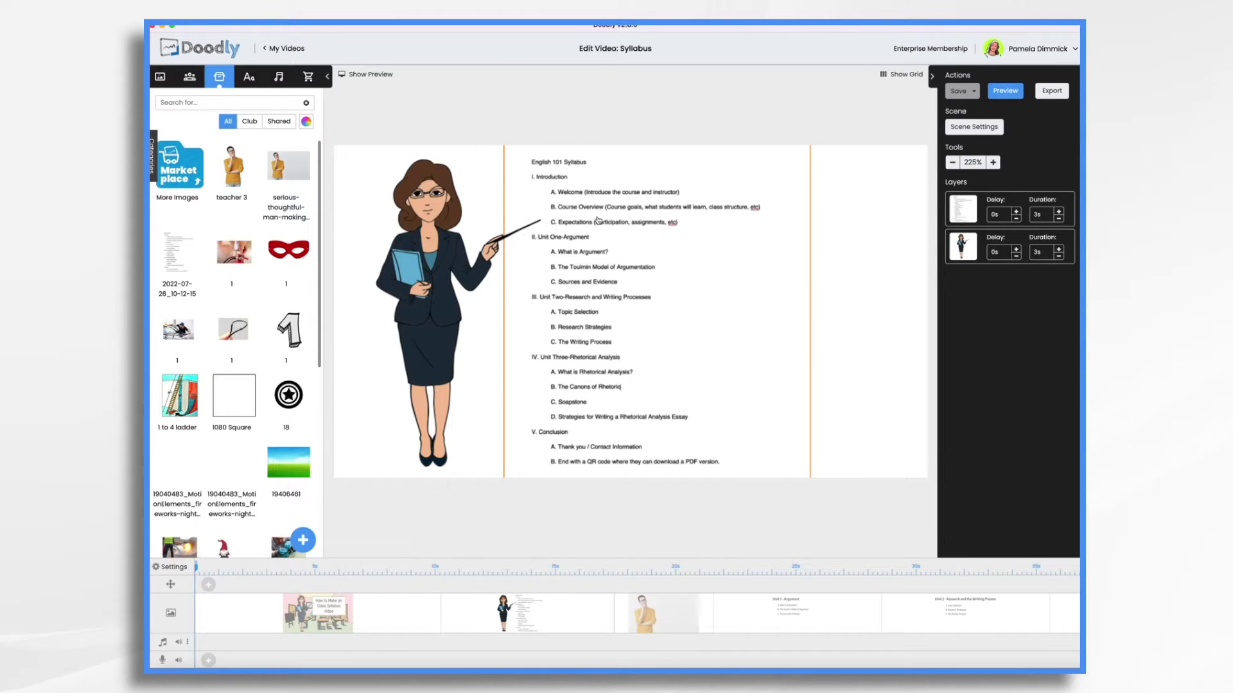
pyautogui.click(812, 622)
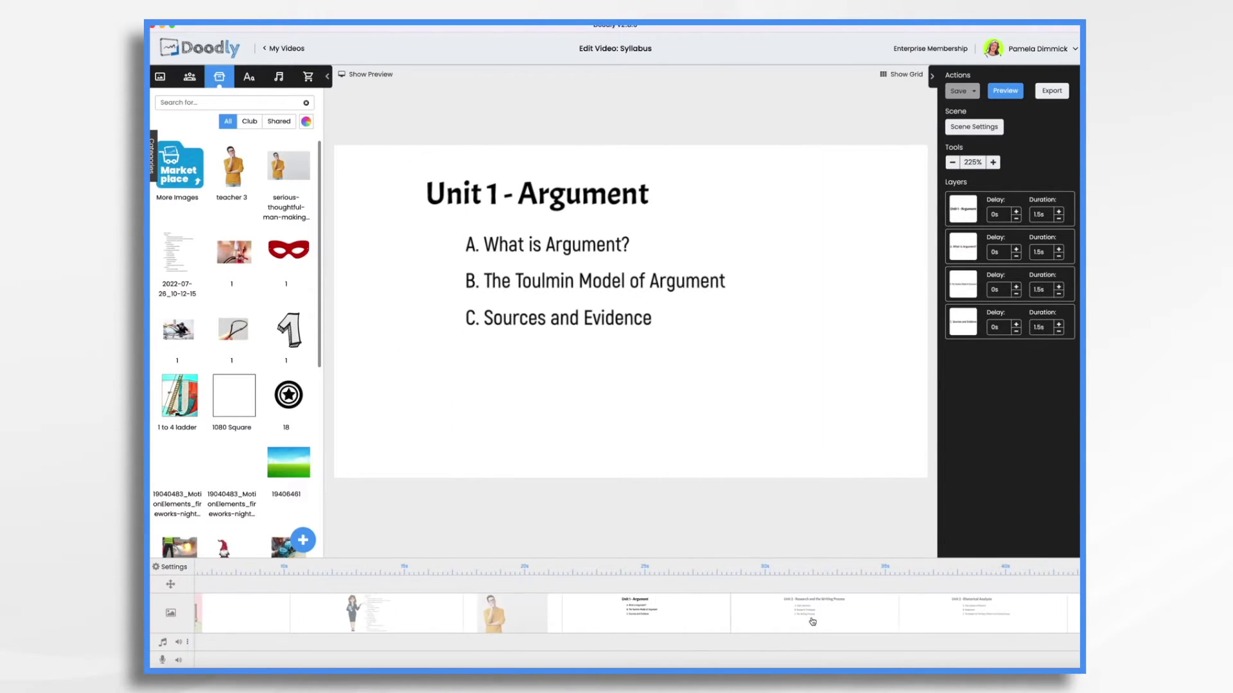
pyautogui.click(827, 617)
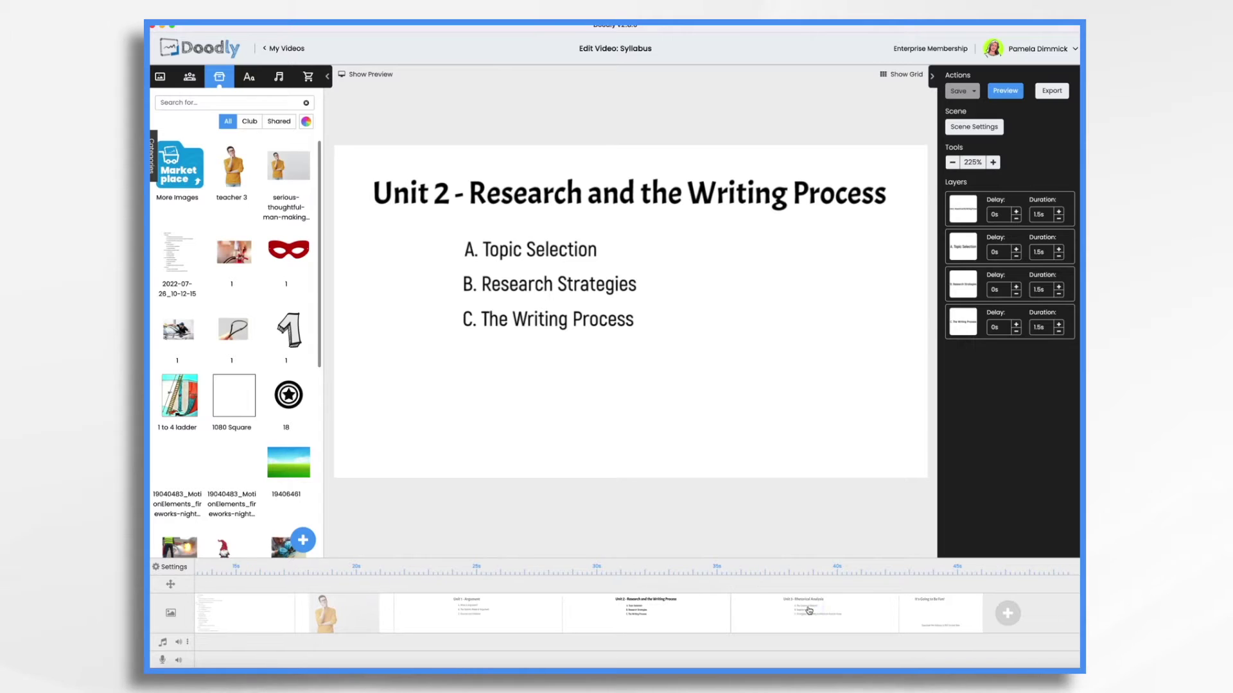
pyautogui.click(809, 610)
pyautogui.hscroll(-5, 520, 602)
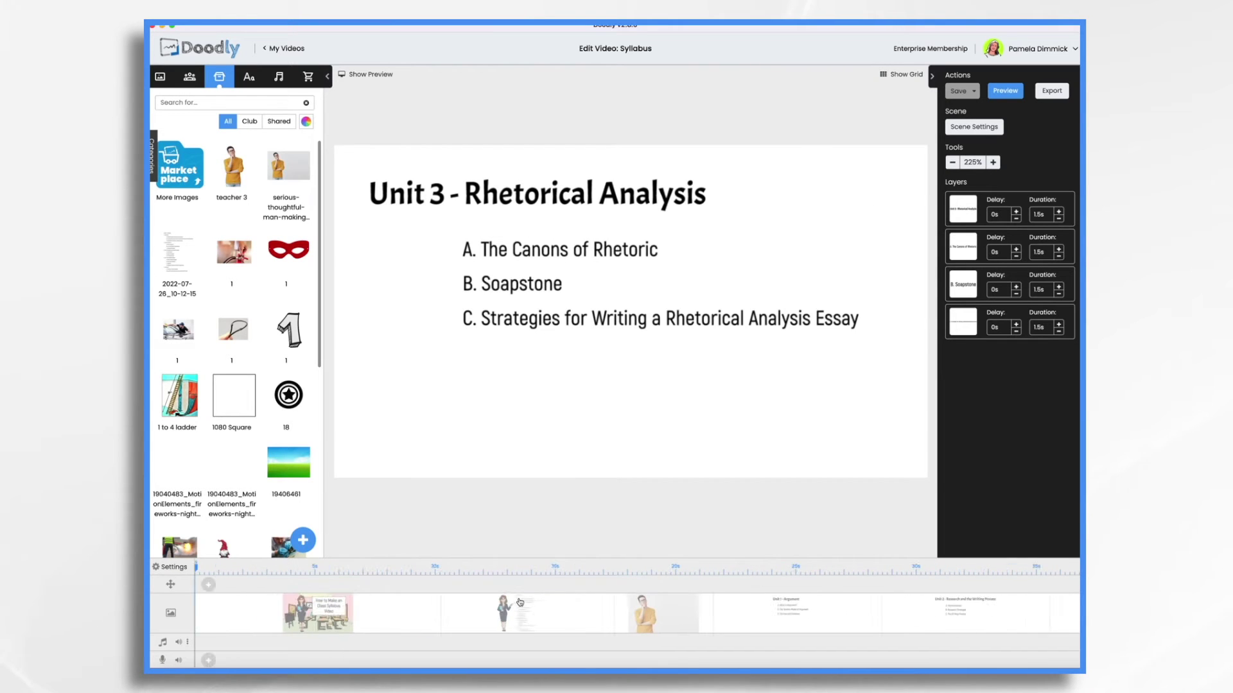
pyautogui.click(568, 611)
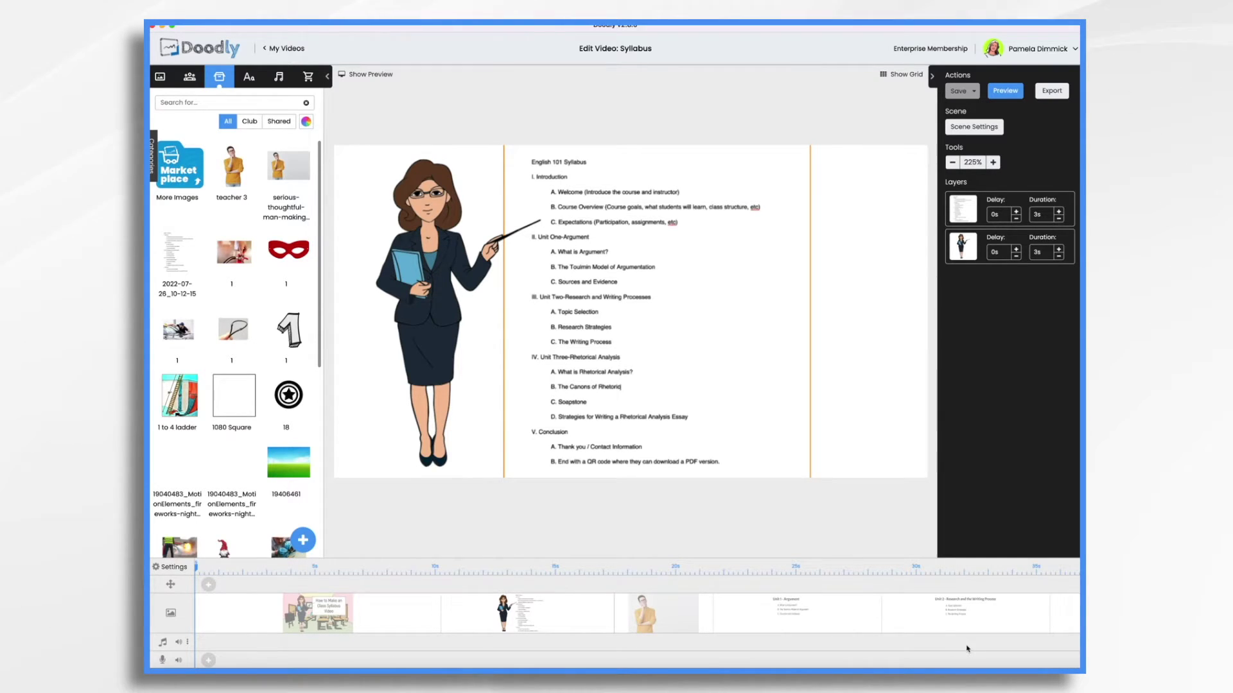
# Delete the teacher-and-syllabus scene from the timeline
pyautogui.click(680, 616)
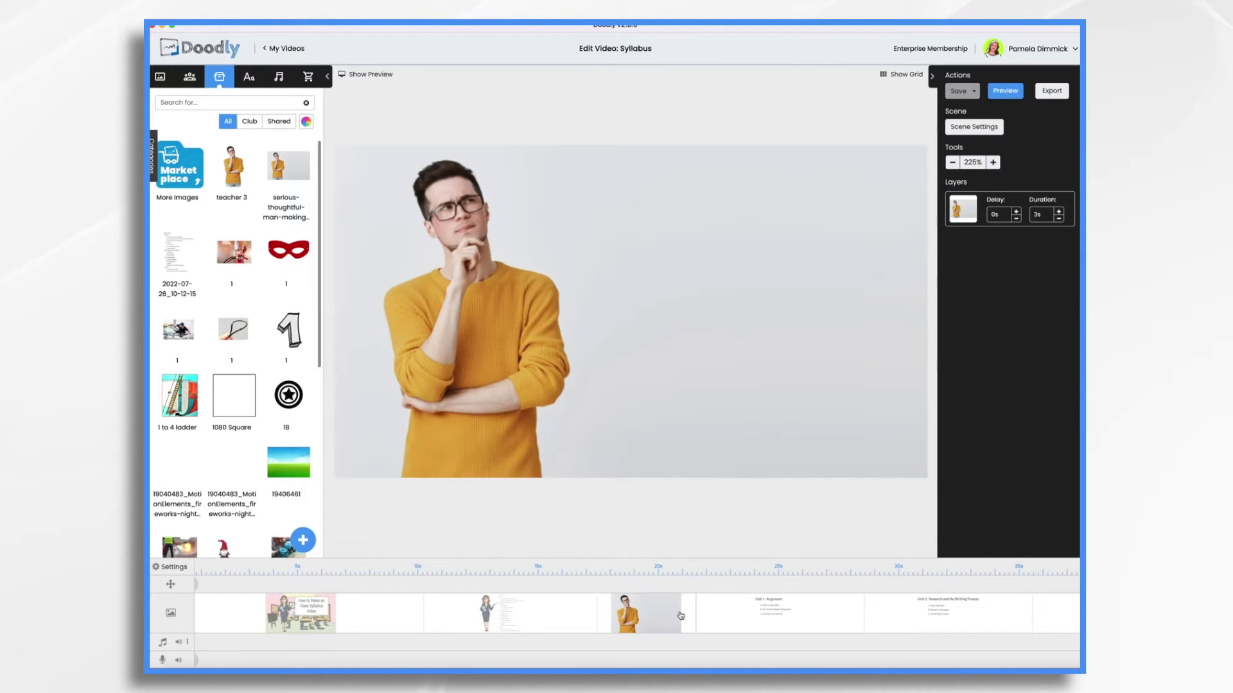
pyautogui.click(540, 618)
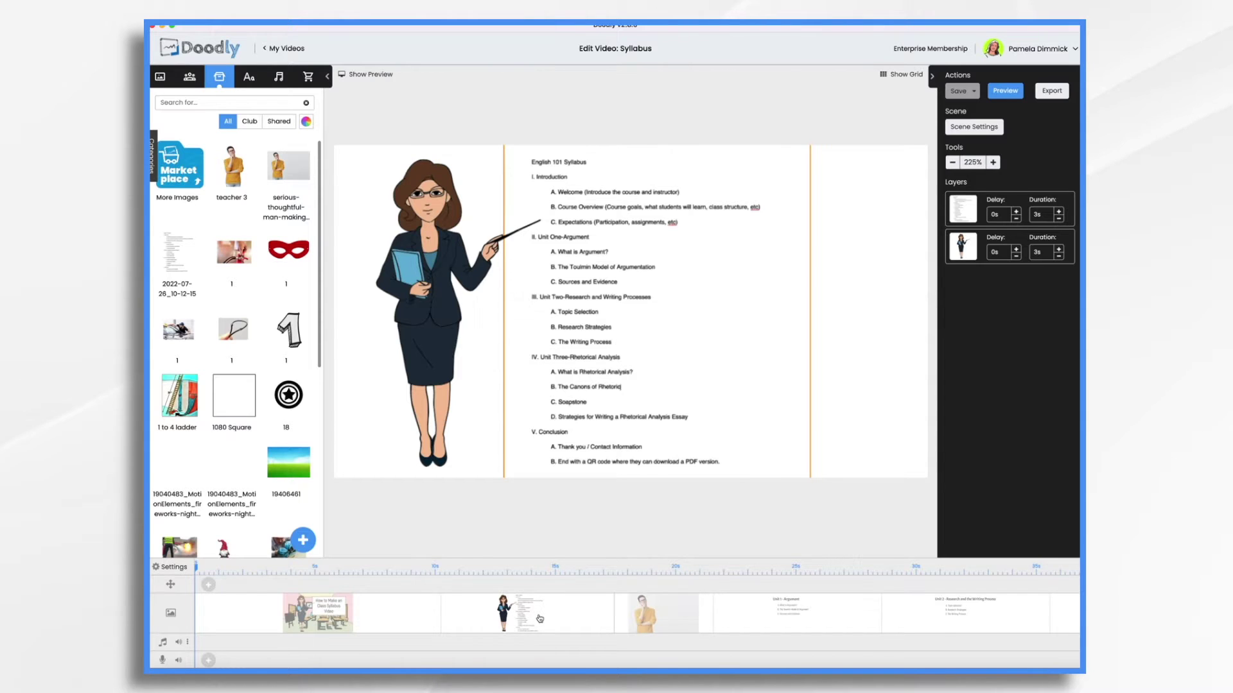
pyautogui.press('Delete')
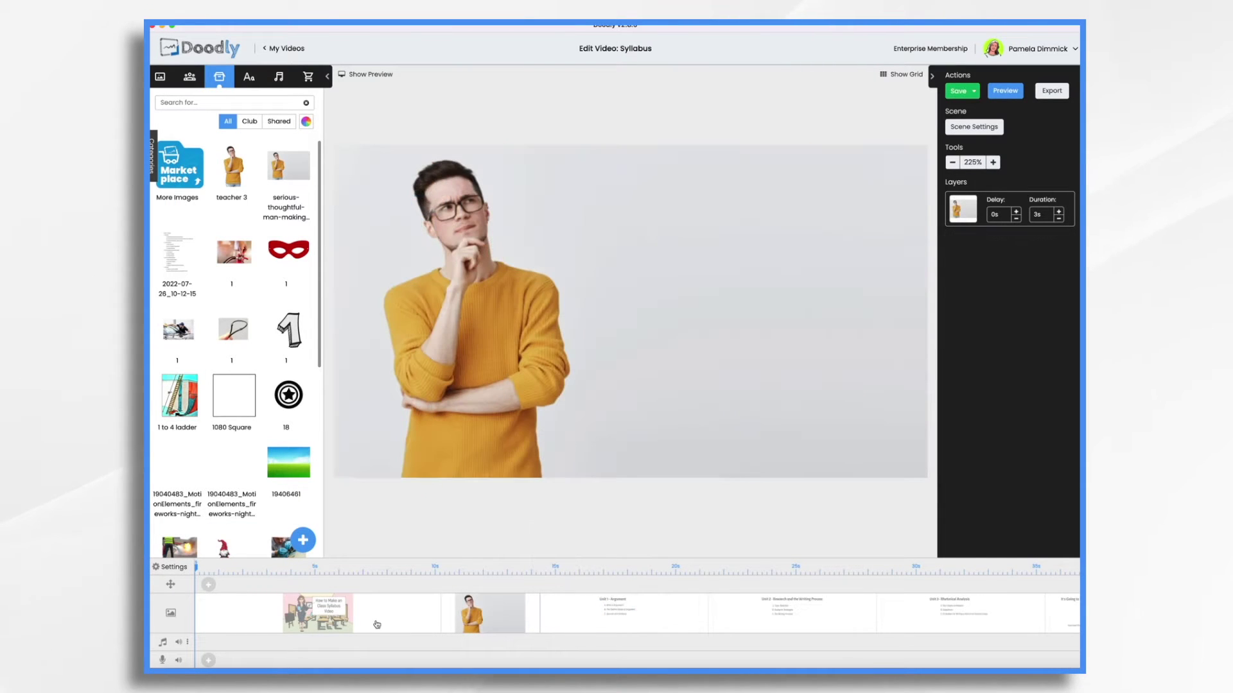
# Replace the opening scene's board title with 'English 101'
pyautogui.click(377, 624)
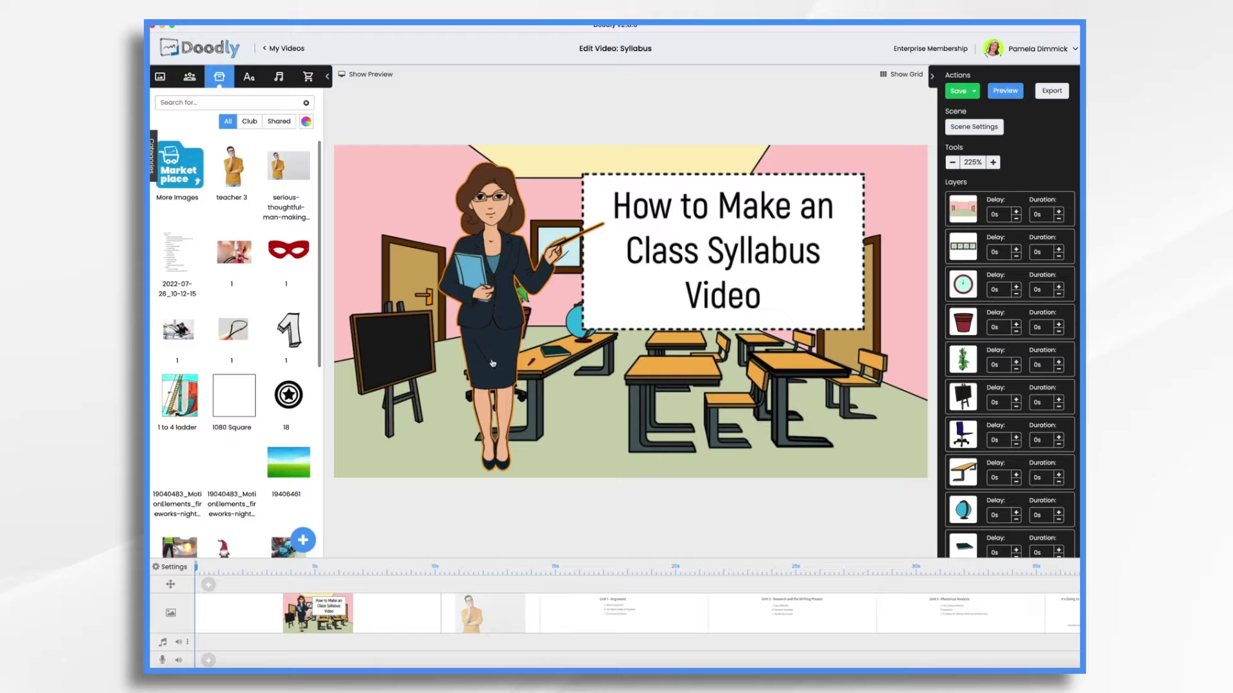
pyautogui.doubleClick(694, 212)
pyautogui.hotkey('ctrl', 'a')
pyautogui.write('English')
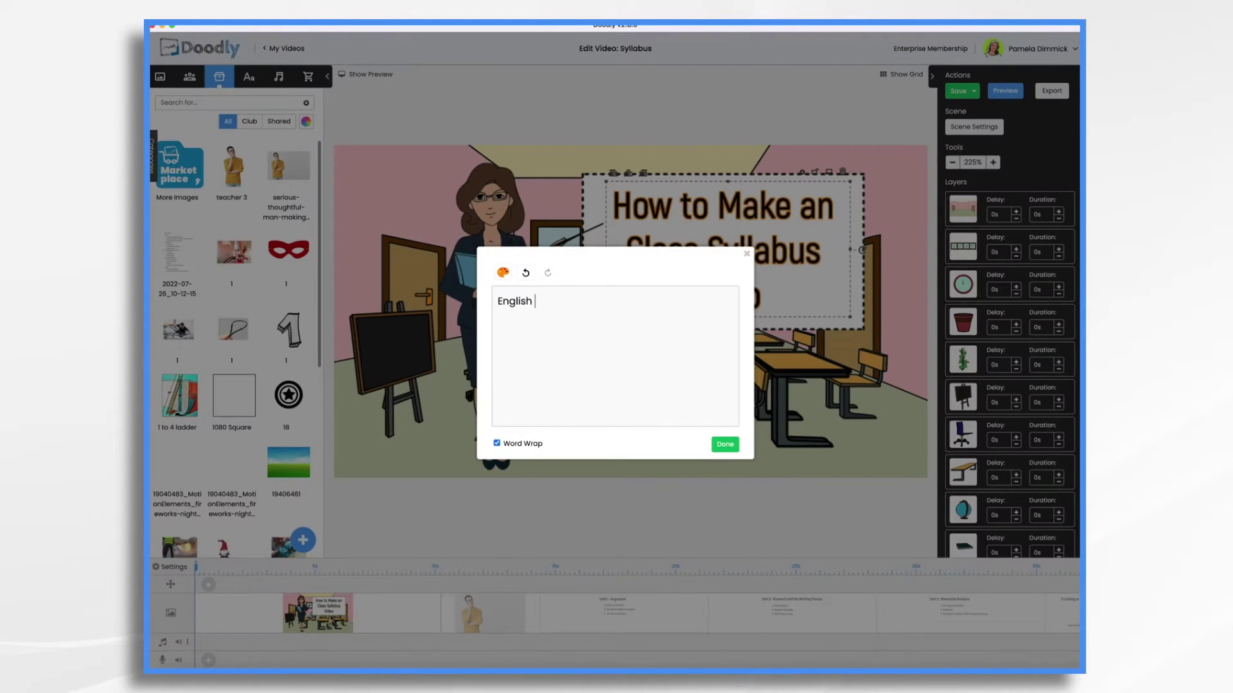
pyautogui.click(725, 445)
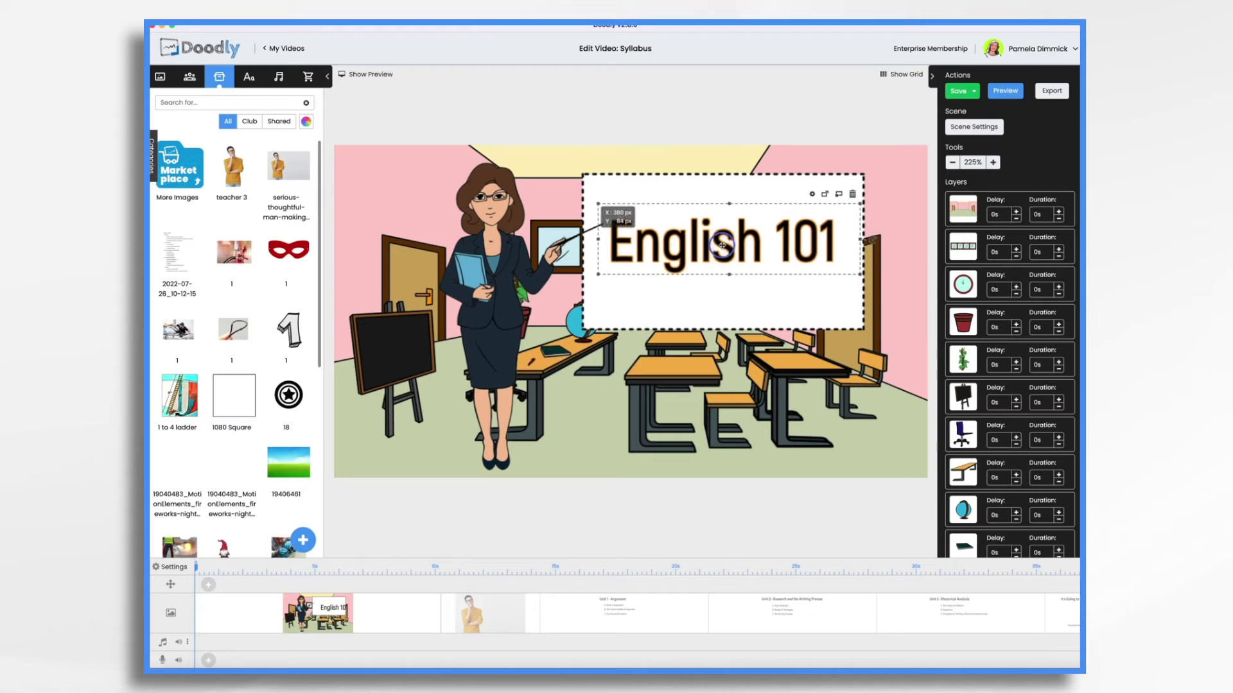
pyautogui.click(668, 302)
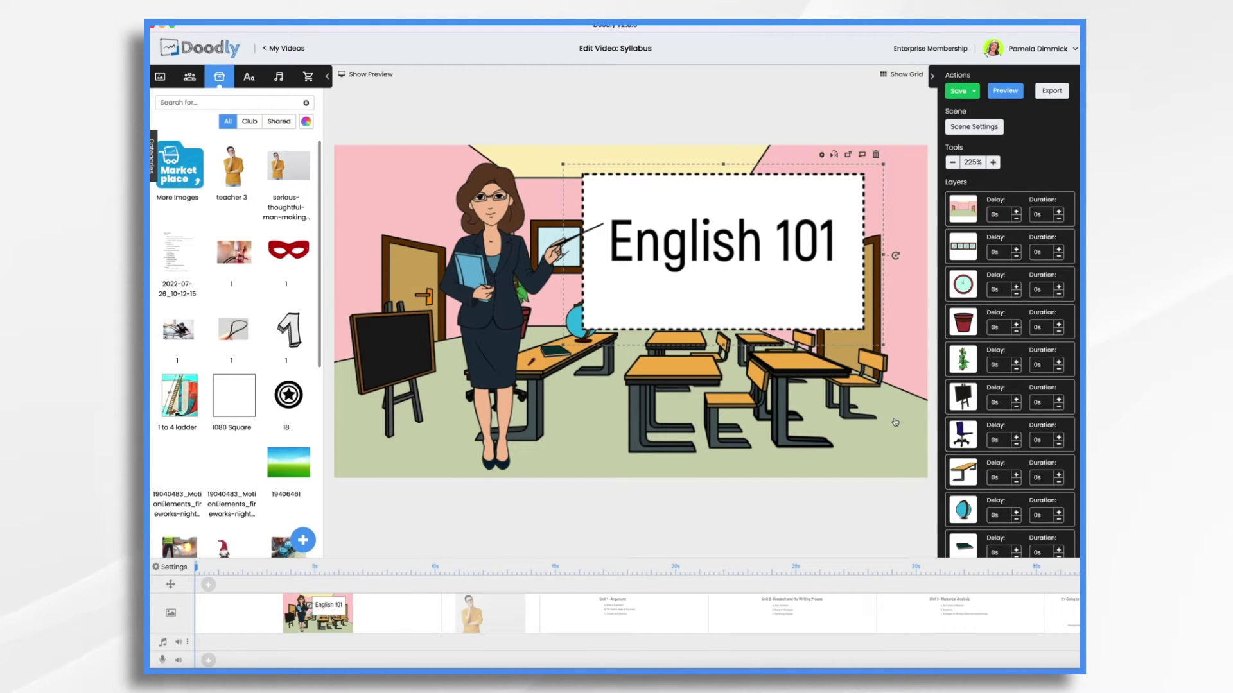
# Scroll through the ready-made scene backgrounds in the Scenes library
pyautogui.click(157, 79)
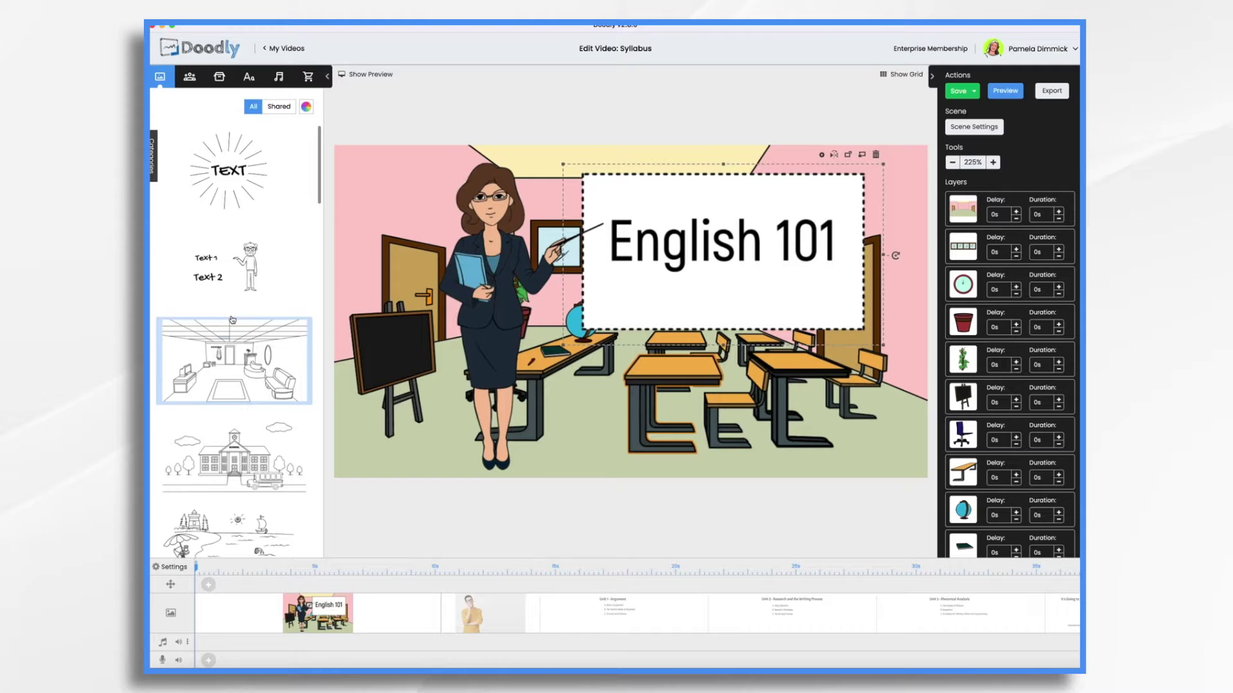
pyautogui.scroll(-5, 232, 320)
pyautogui.scroll(-15, 233, 320)
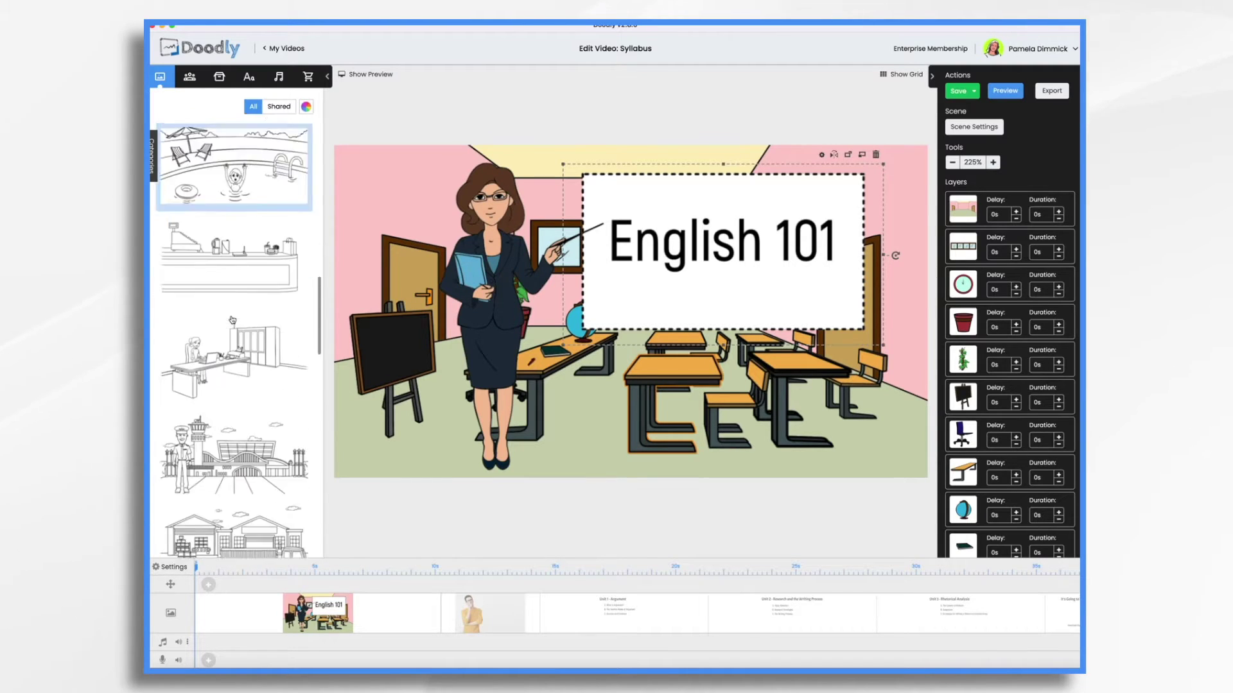
pyautogui.scroll(-15, 232, 319)
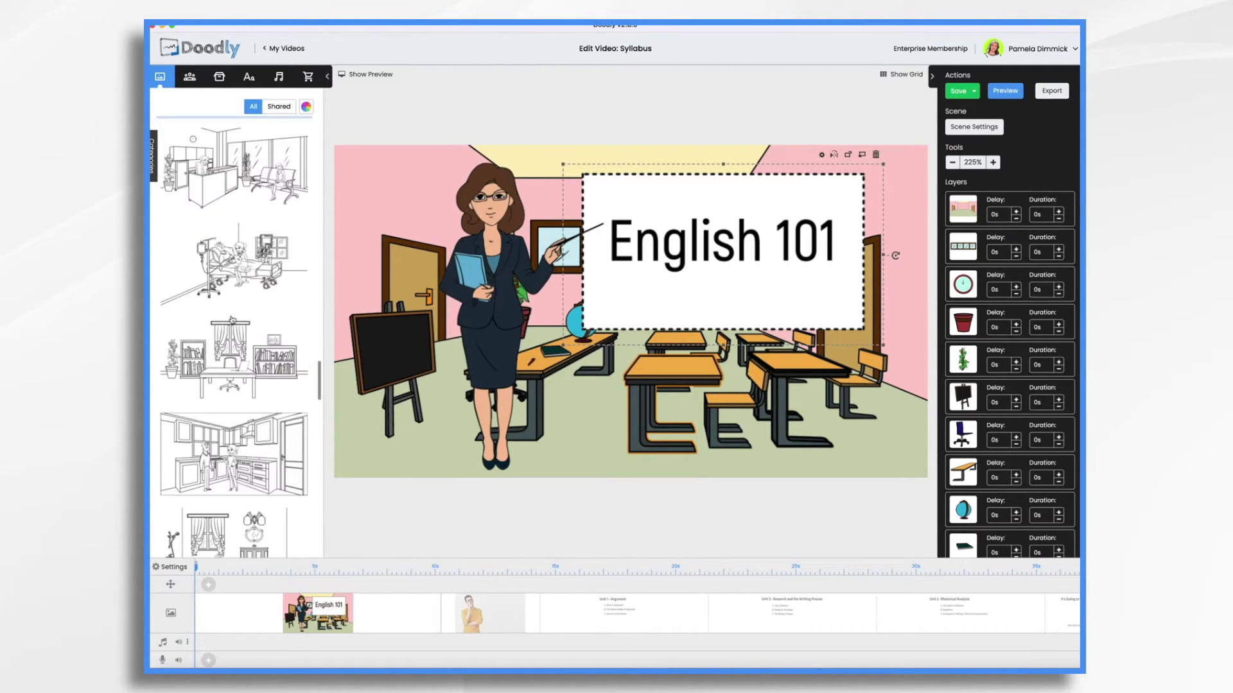
pyautogui.scroll(10, 233, 320)
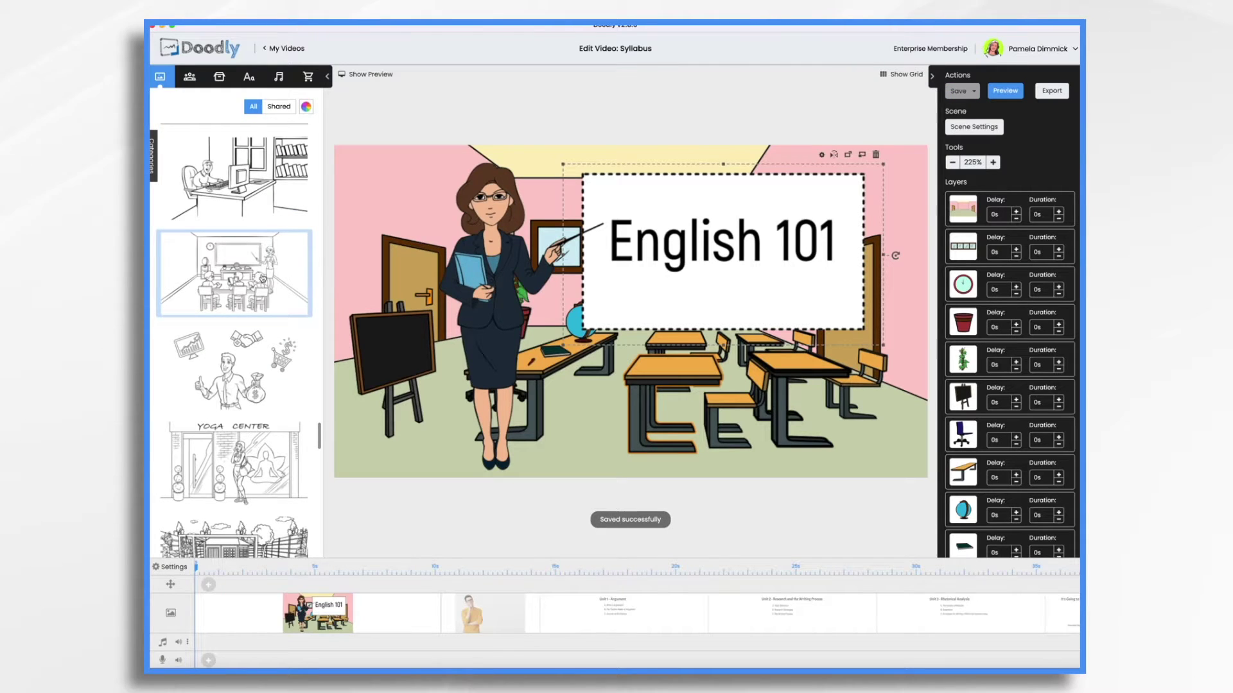
pyautogui.scroll(12, 263, 283)
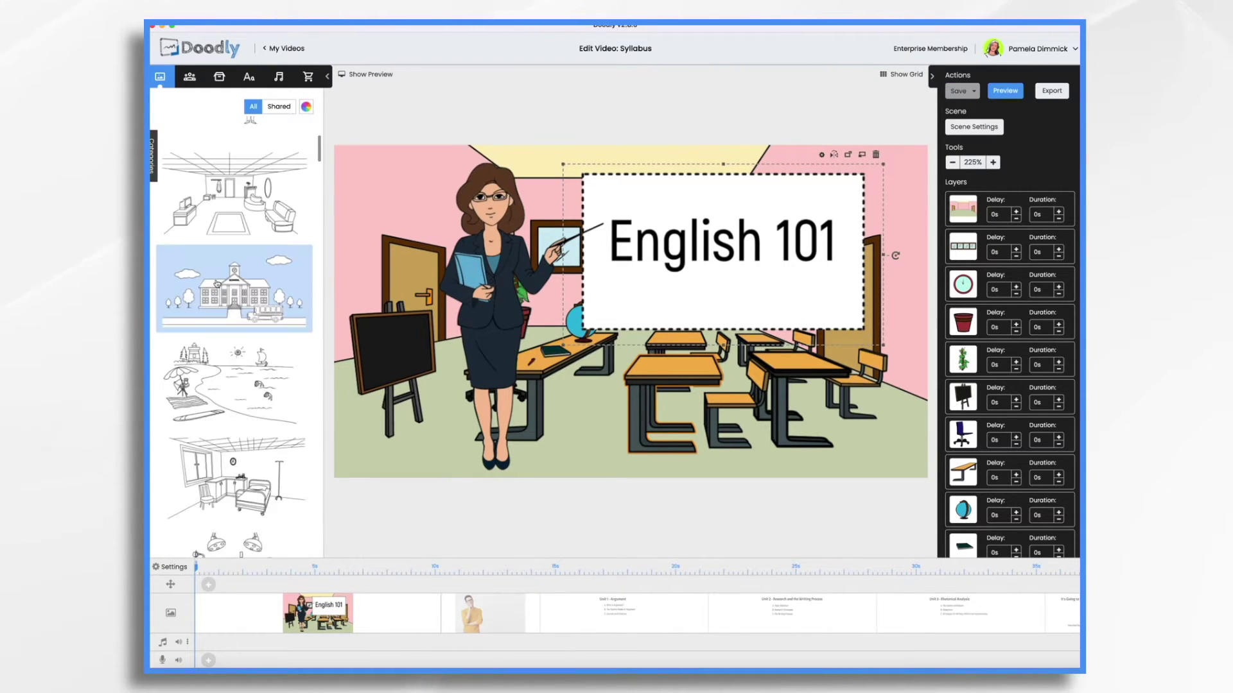
pyautogui.scroll(-3, 255, 292)
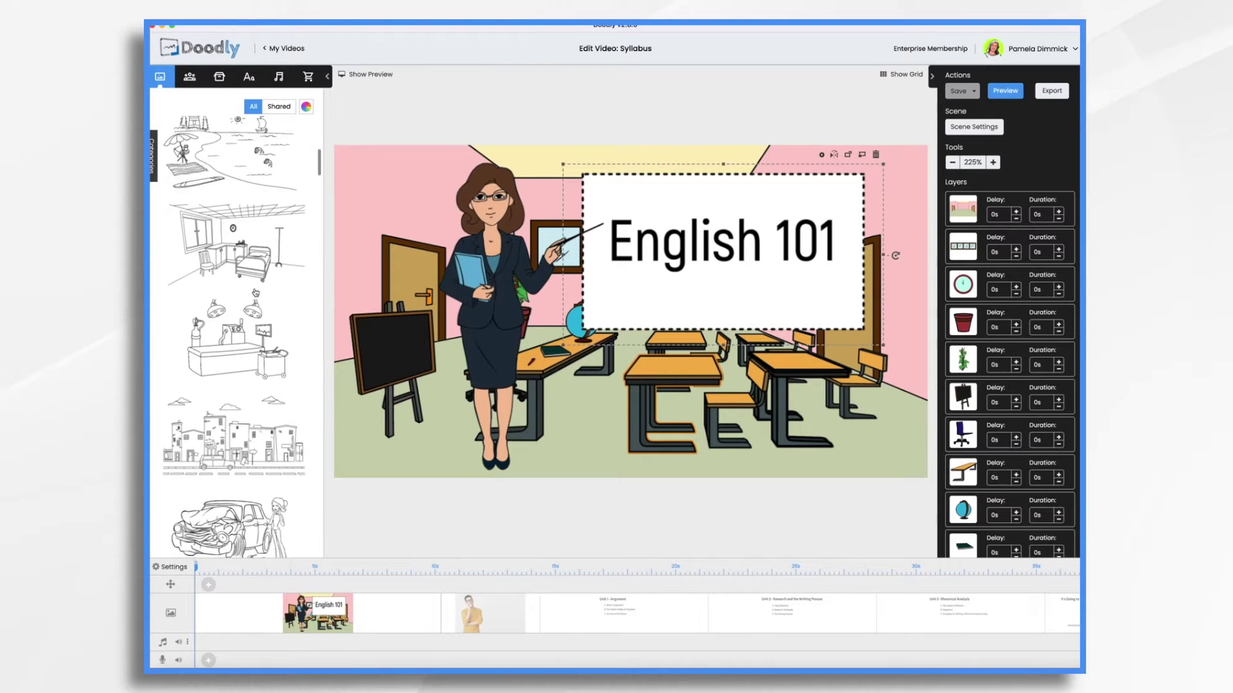
pyautogui.scroll(-5, 255, 293)
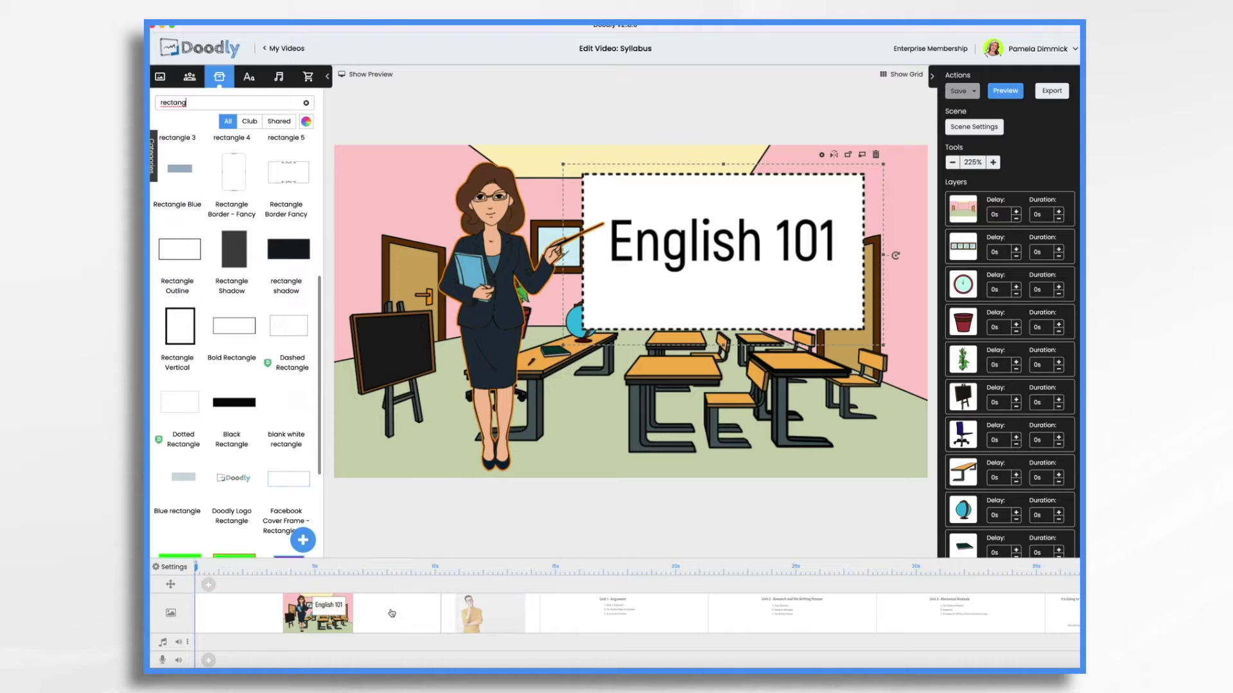
# Replace the man's photo with the 'teacher 3' image from a 'teach' search and move it to the left edge
pyautogui.click(392, 613)
pyautogui.rightClick(391, 613)
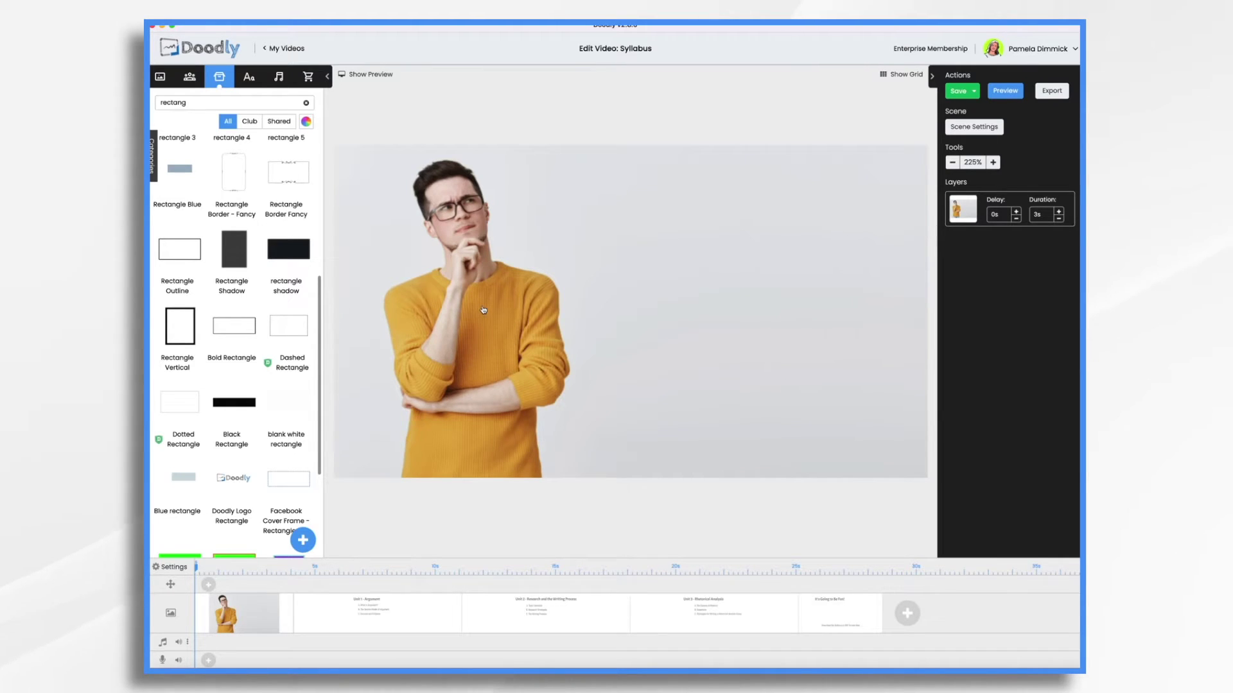
pyautogui.click(483, 308)
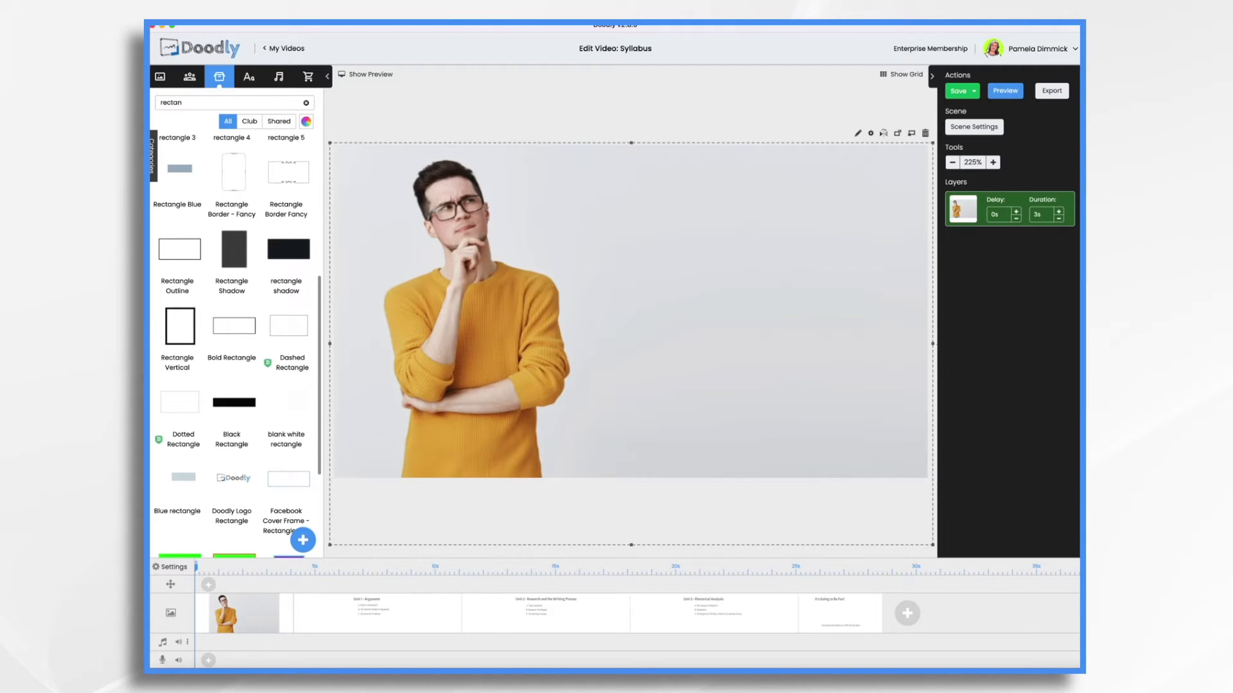
pyautogui.press('BackSpace')
pyautogui.press('BackSpace')
pyautogui.press('BackSpace')
pyautogui.write('teach')
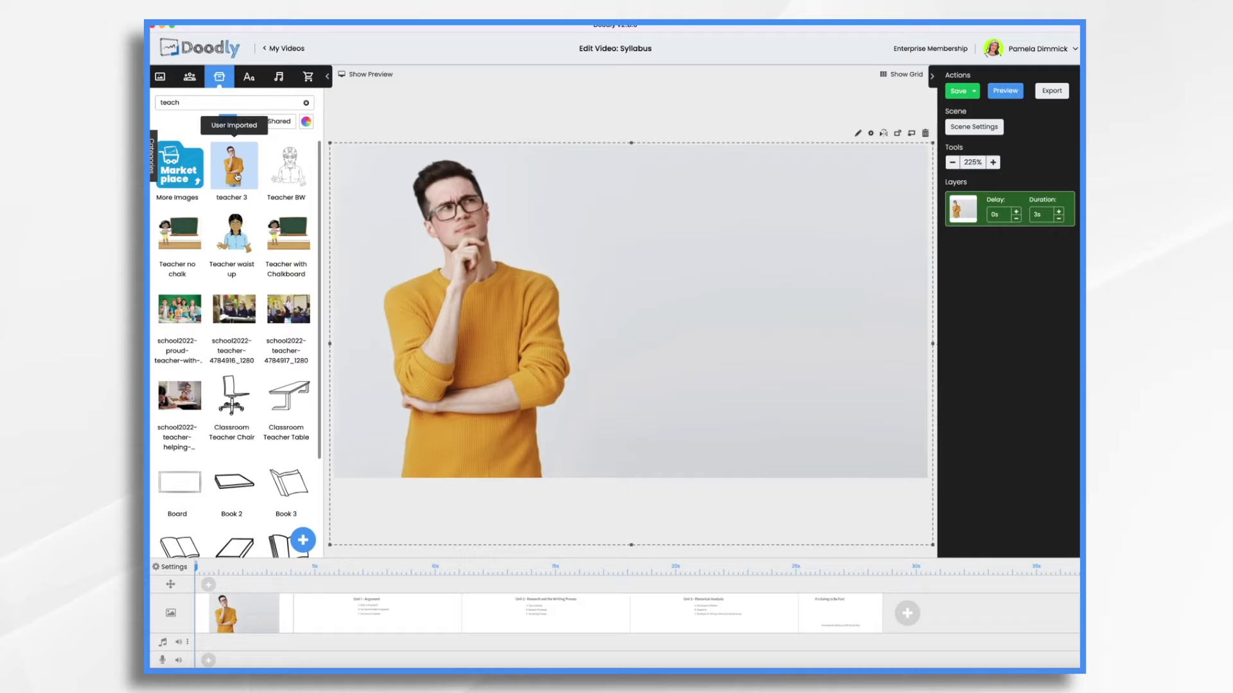
pyautogui.moveTo(236, 173); pyautogui.dragTo(682, 282)
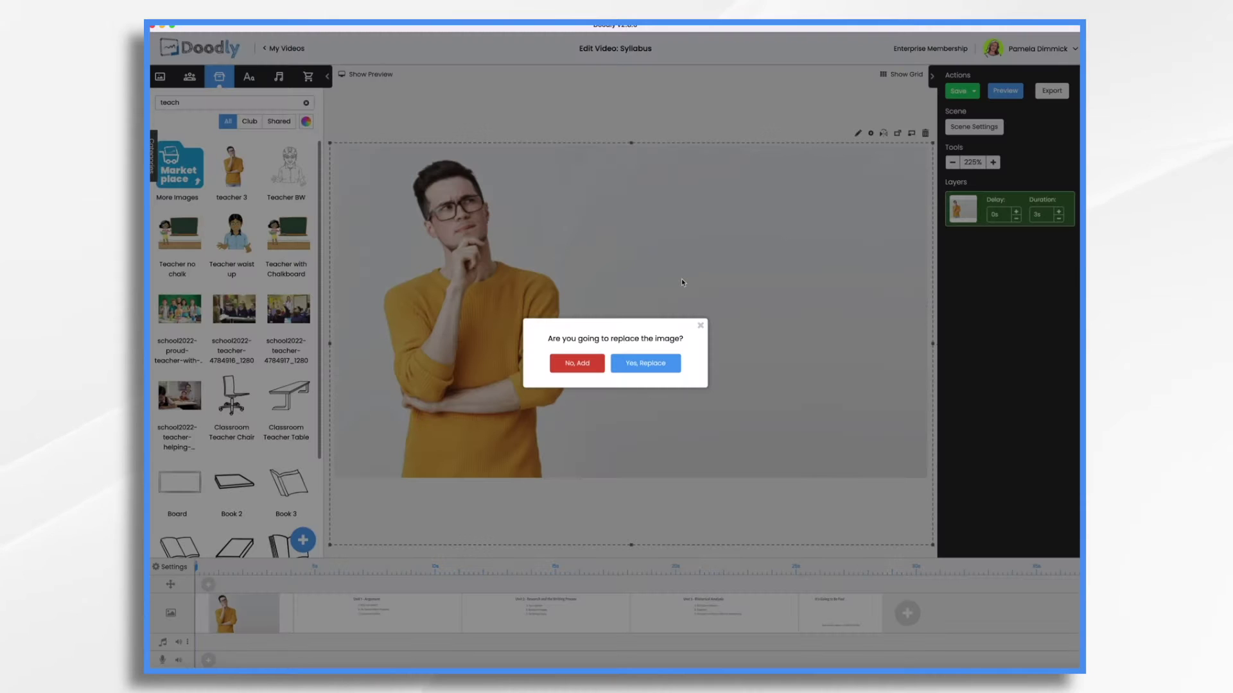
pyautogui.click(645, 364)
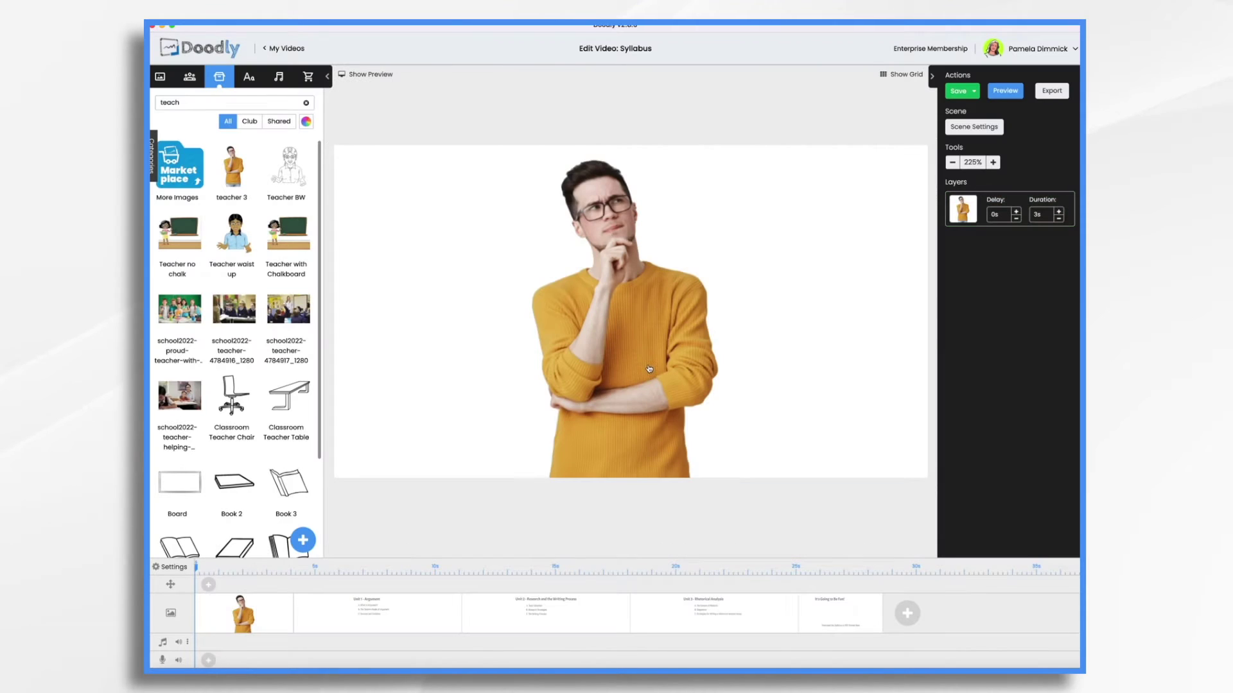
pyautogui.moveTo(649, 369); pyautogui.dragTo(453, 316)
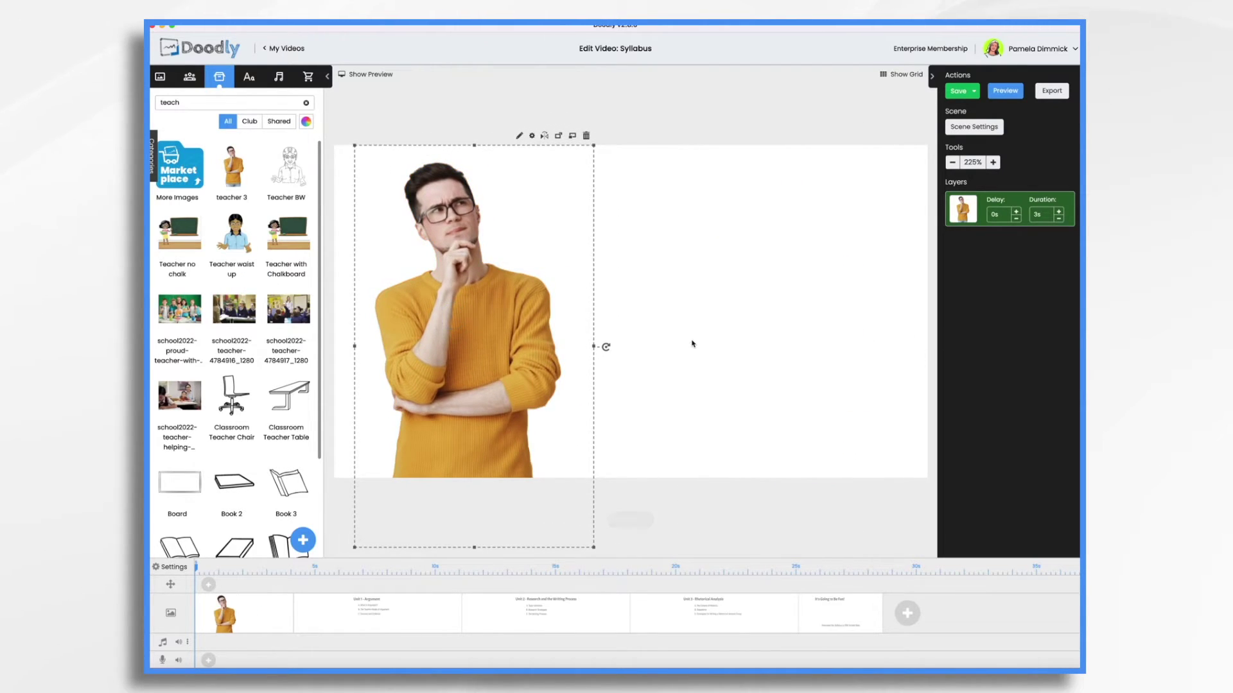
# Add a large Acme-Regular 'English 101' title text at the scene's upper right
pyautogui.click(691, 345)
pyautogui.click(250, 77)
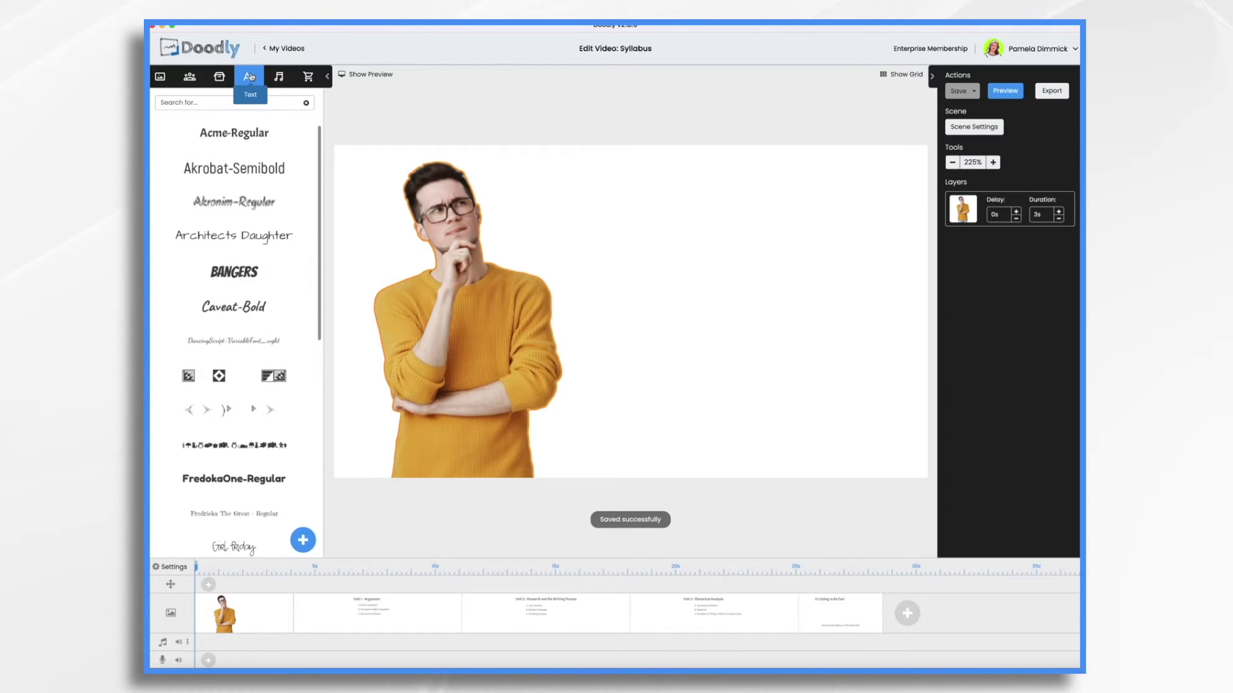
pyautogui.moveTo(233, 134); pyautogui.dragTo(699, 272)
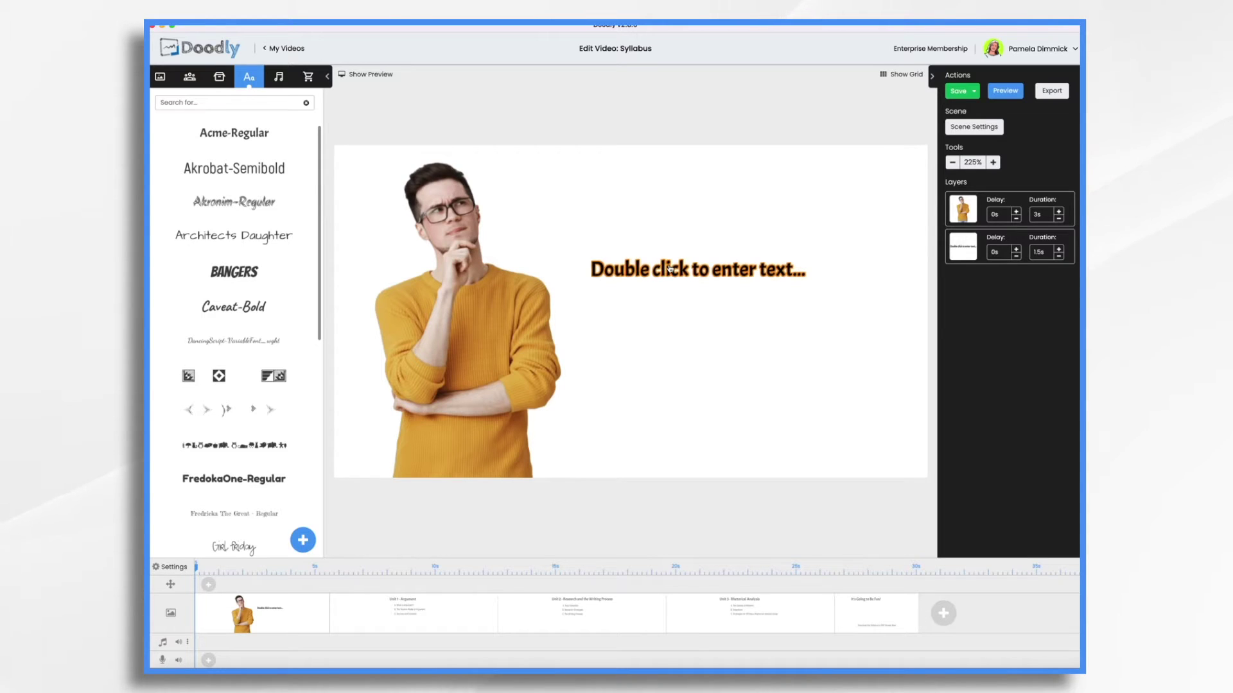
pyautogui.click(668, 266)
pyautogui.doubleClick(682, 270)
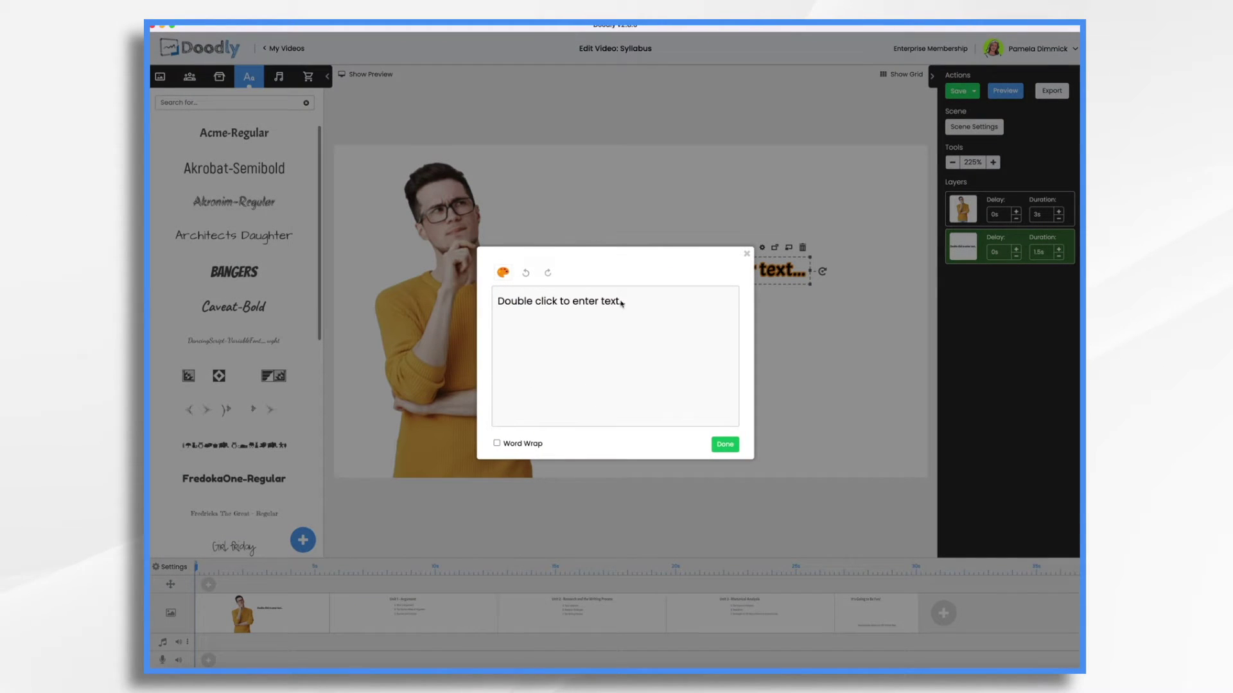
pyautogui.hotkey('ctrl', 'a')
pyautogui.write('E')
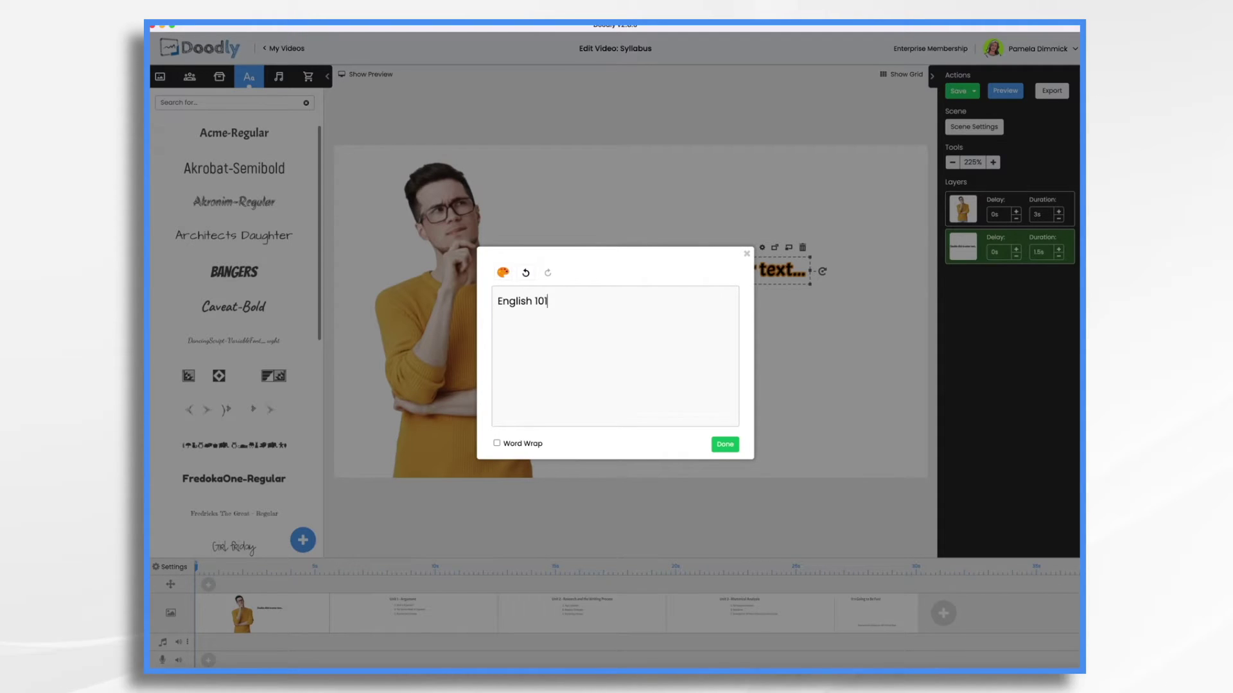
pyautogui.click(724, 444)
pyautogui.moveTo(752, 283); pyautogui.dragTo(691, 273)
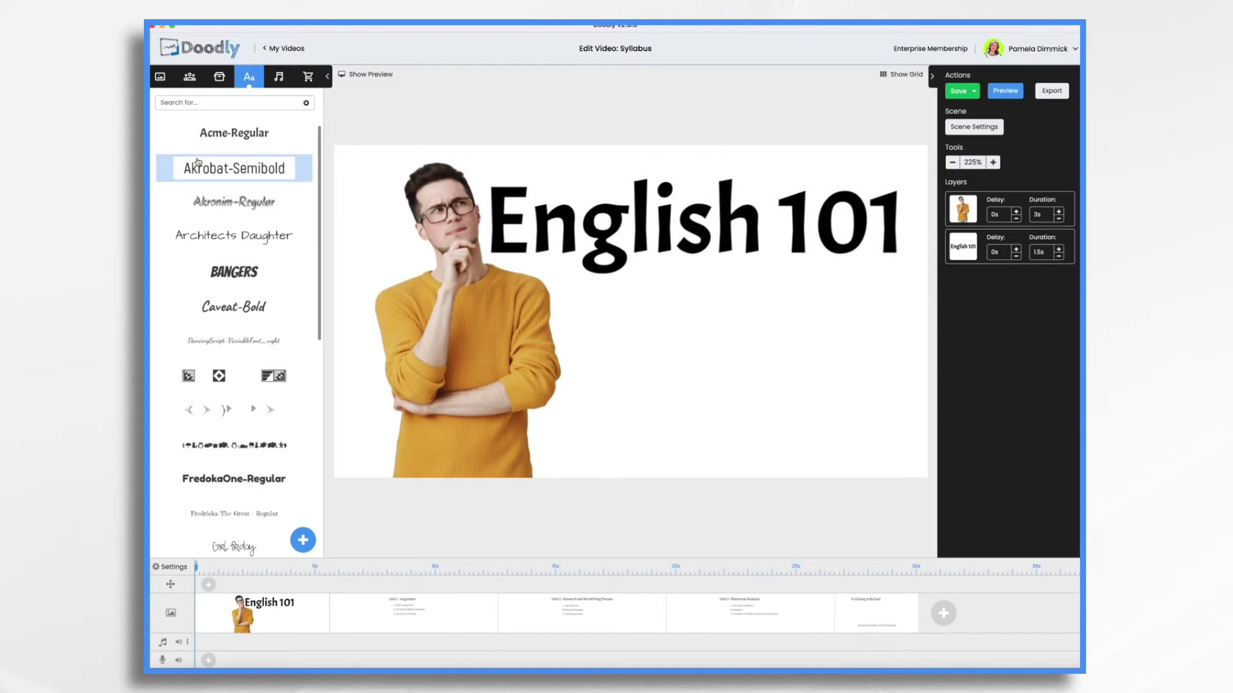
pyautogui.moveTo(234, 168); pyautogui.dragTo(715, 331)
# Add a 'Period 1' line in Akrobat-Semibold below the title
pyautogui.moveTo(640, 302); pyautogui.dragTo(675, 303)
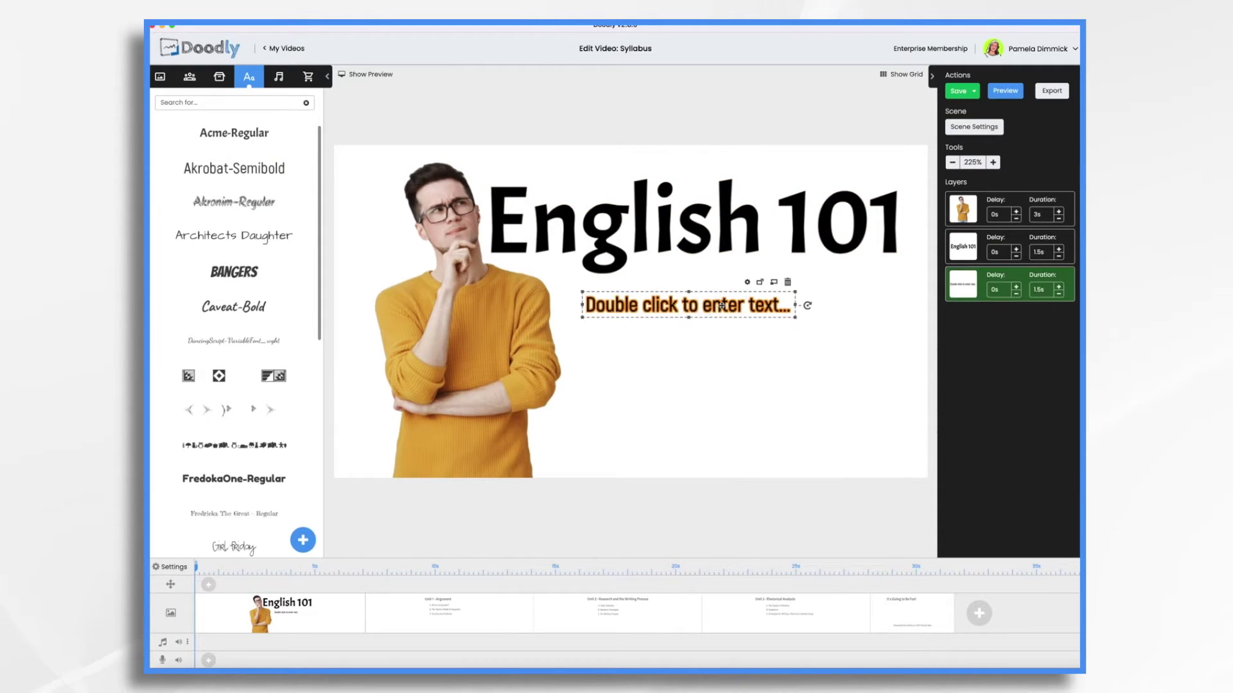
pyautogui.doubleClick(676, 294)
pyautogui.hotkey('ctrl', 'a')
pyautogui.write('Perio')
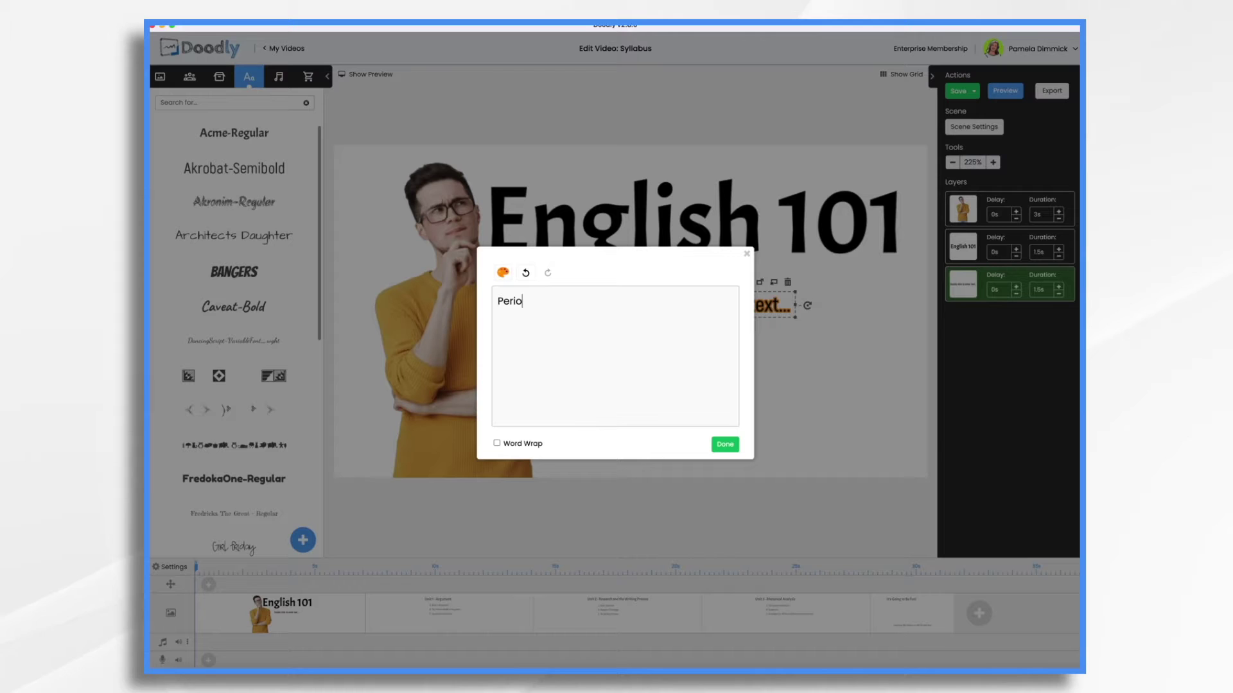
pyautogui.write('d 1')
pyautogui.click(725, 445)
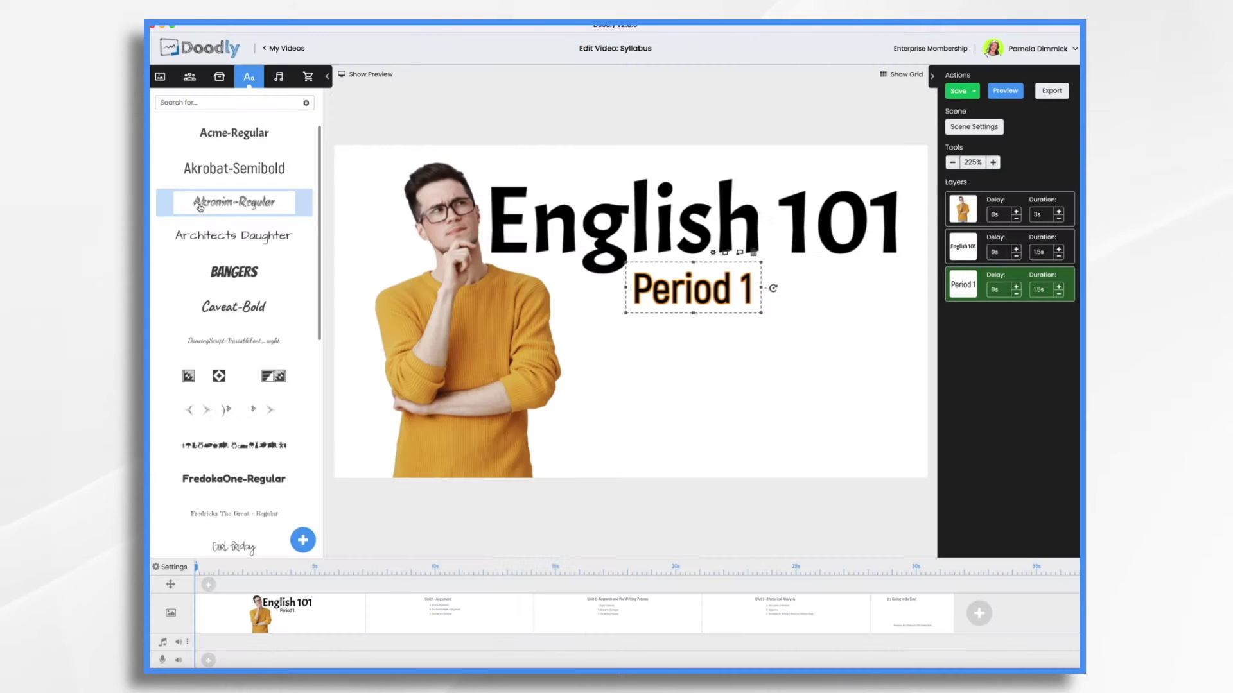
# Add the teacher's name as another Akrobat-Semibold line beneath Period 1
pyautogui.moveTo(227, 168); pyautogui.dragTo(686, 367)
pyautogui.doubleClick(696, 363)
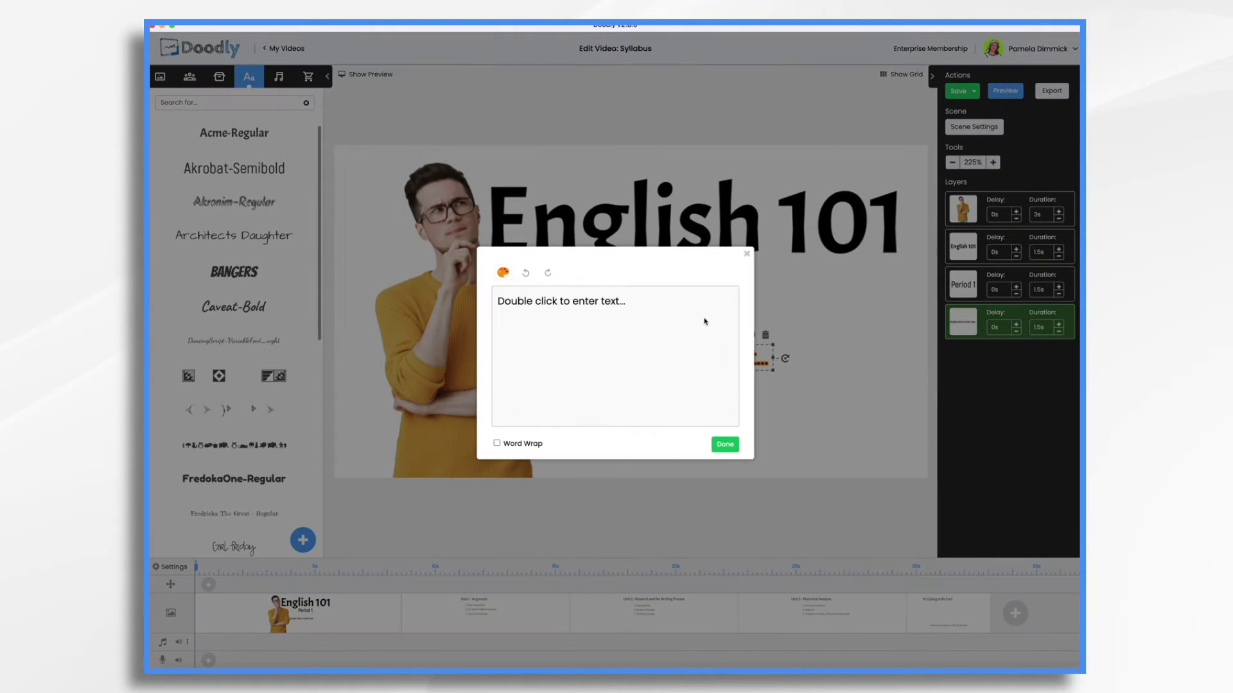
pyautogui.press('super+a')
pyautogui.write('M')
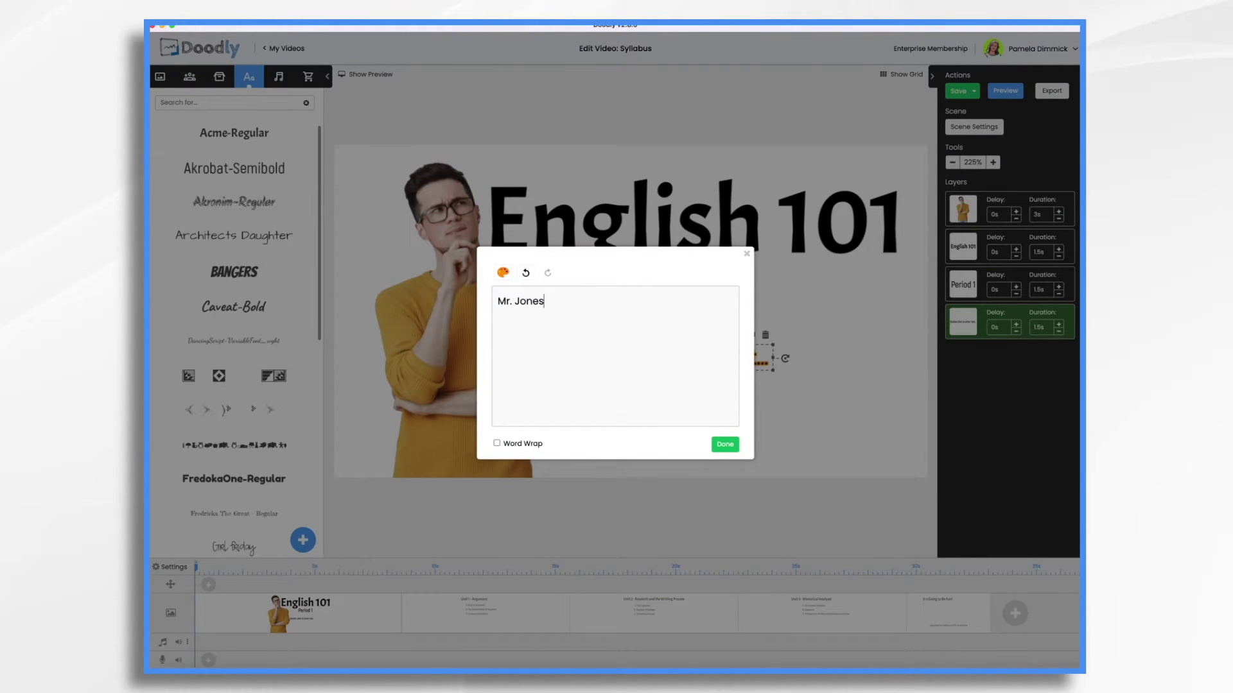
pyautogui.click(725, 444)
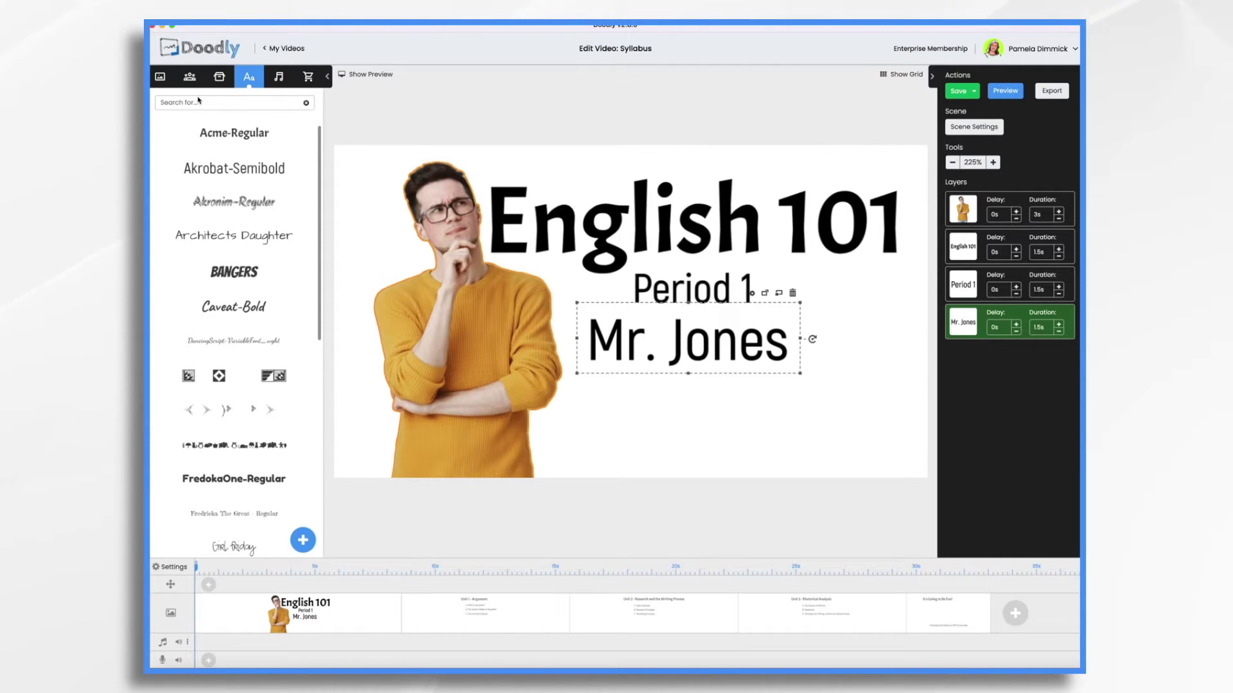
pyautogui.click(219, 76)
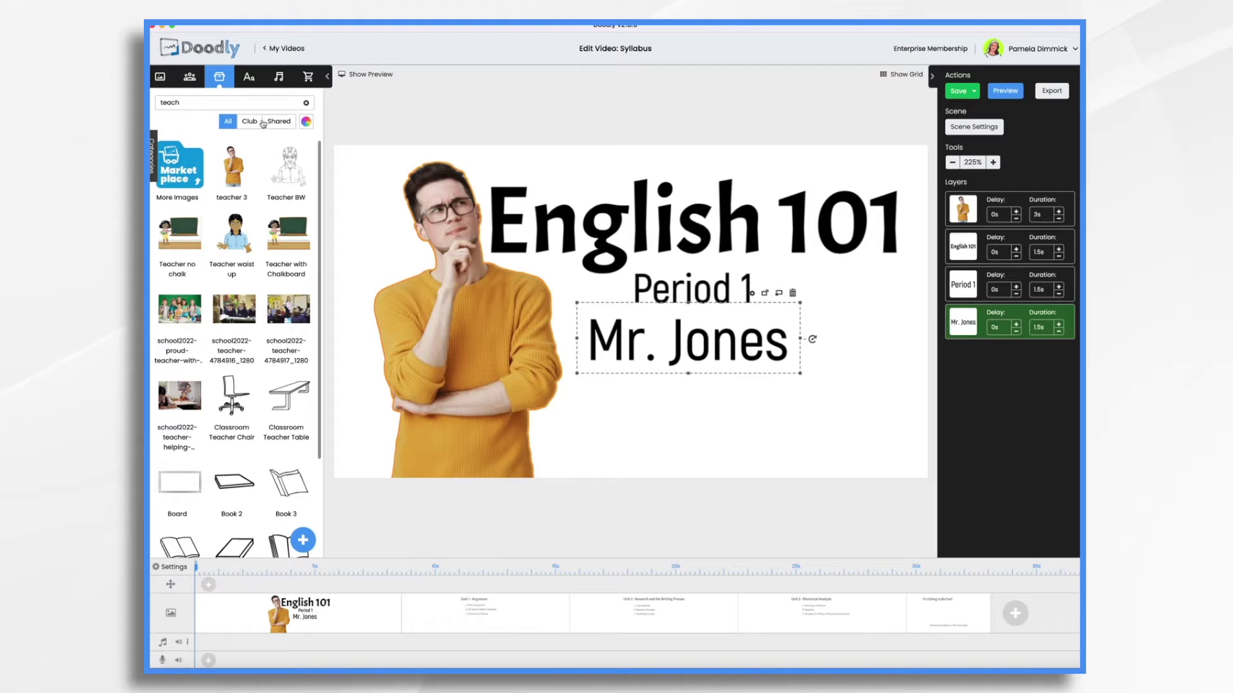
# Place a Thought Bubble prop from a 'tho' search, mirror it, and enlarge it over the title
pyautogui.doubleClick(168, 102)
pyautogui.press('BackSpace')
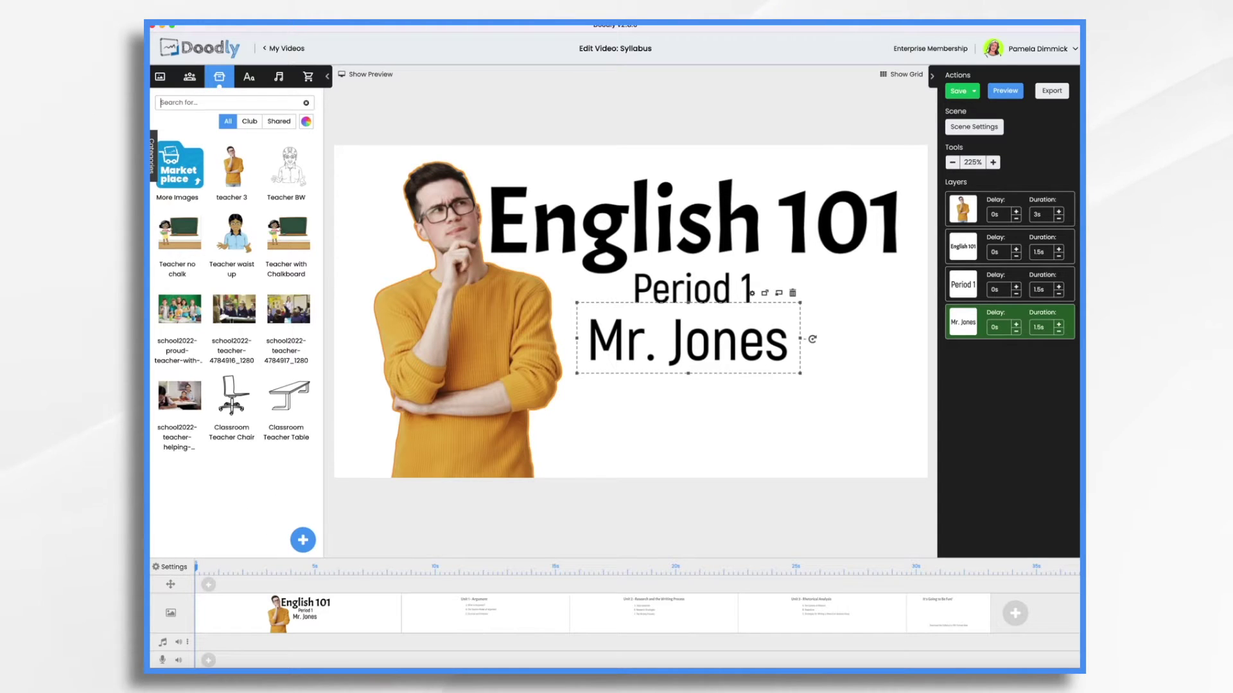
pyautogui.write('thought')
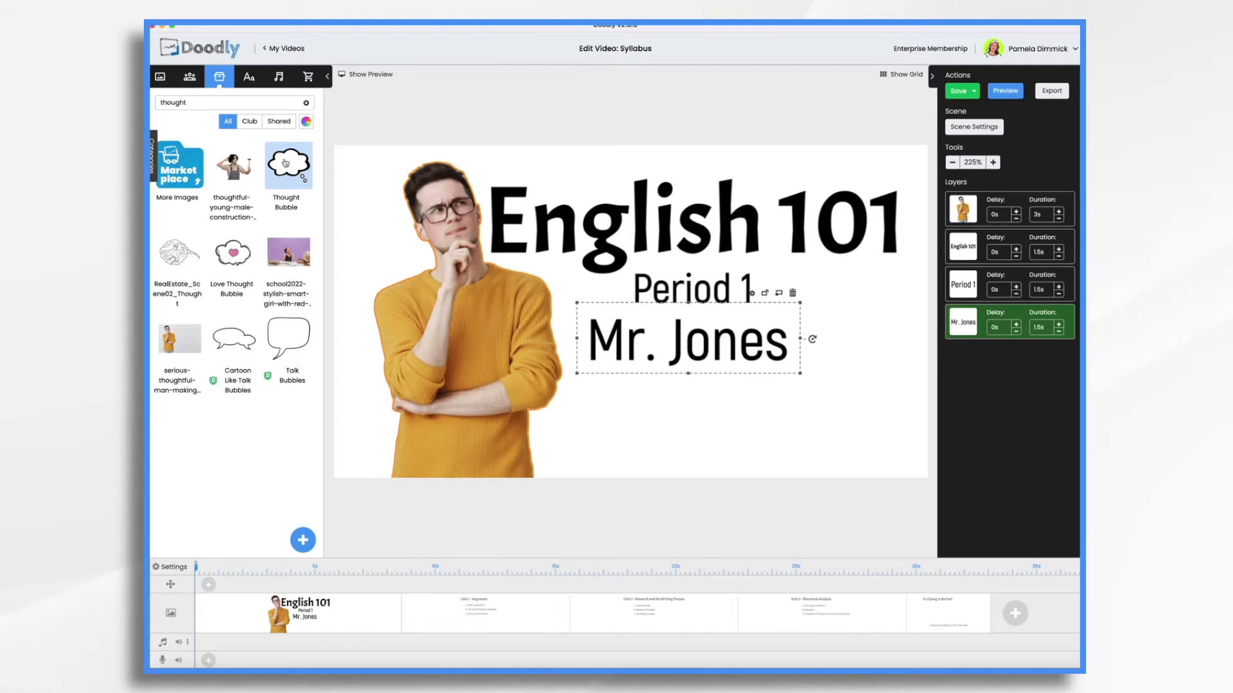
pyautogui.moveTo(285, 163); pyautogui.dragTo(662, 260)
pyautogui.click(682, 233)
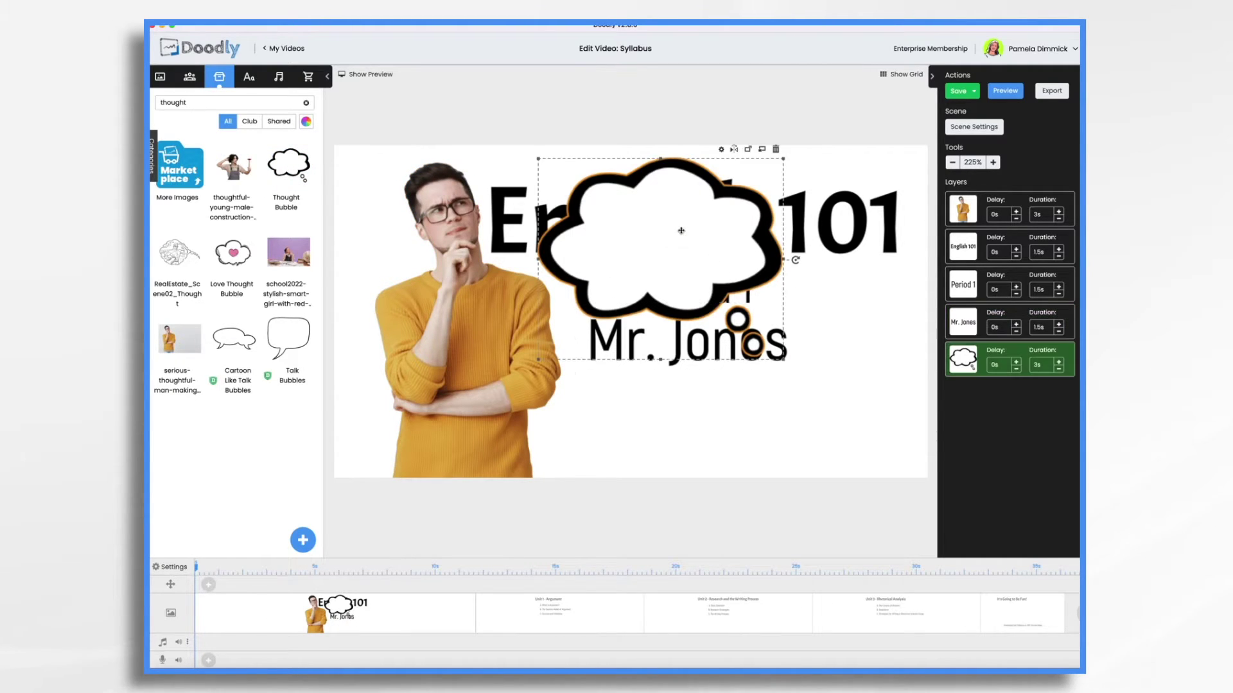
pyautogui.click(733, 151)
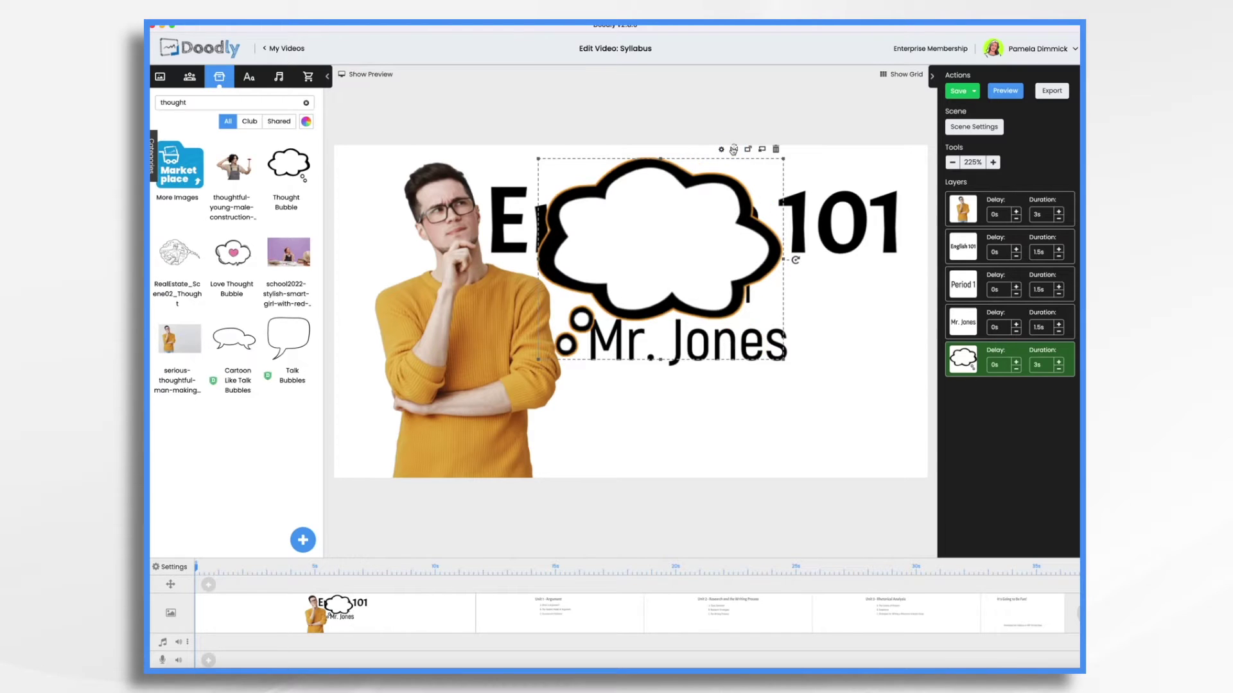
pyautogui.moveTo(685, 211); pyautogui.dragTo(740, 199)
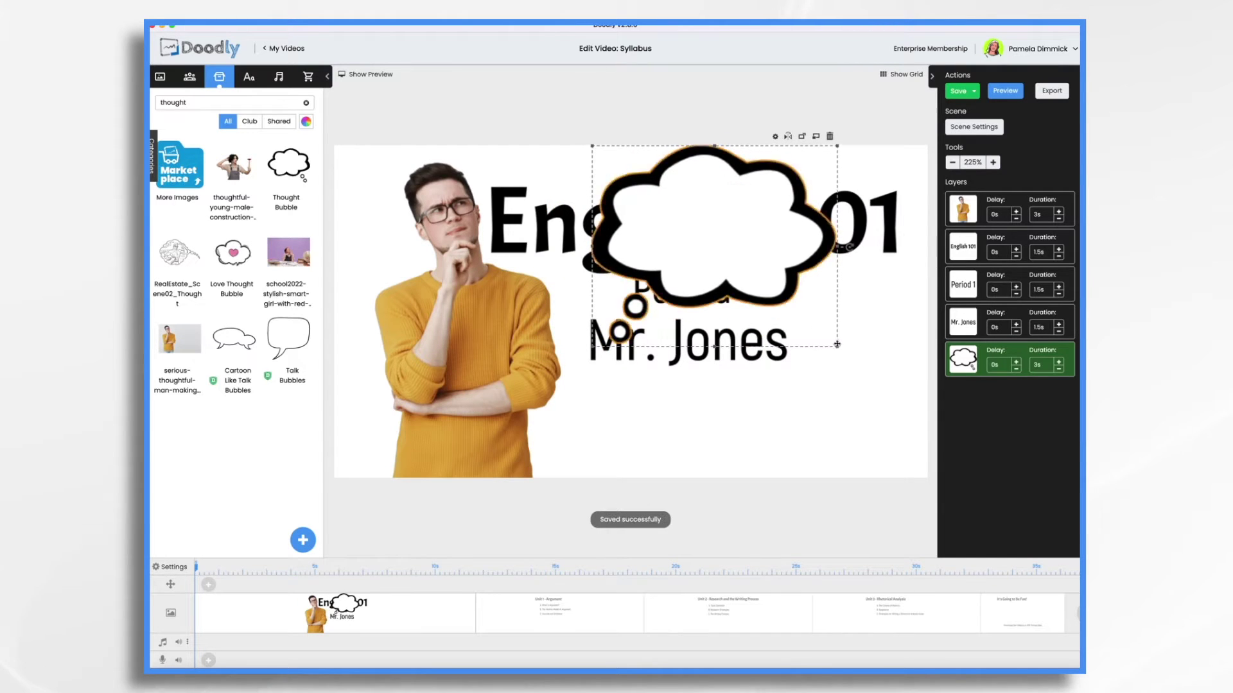
pyautogui.moveTo(838, 347); pyautogui.dragTo(922, 439)
# Enter the word-wrapped, centred question ending 'be teaching these students about how to argue?' inside the bubble
pyautogui.moveTo(780, 324); pyautogui.dragTo(755, 325)
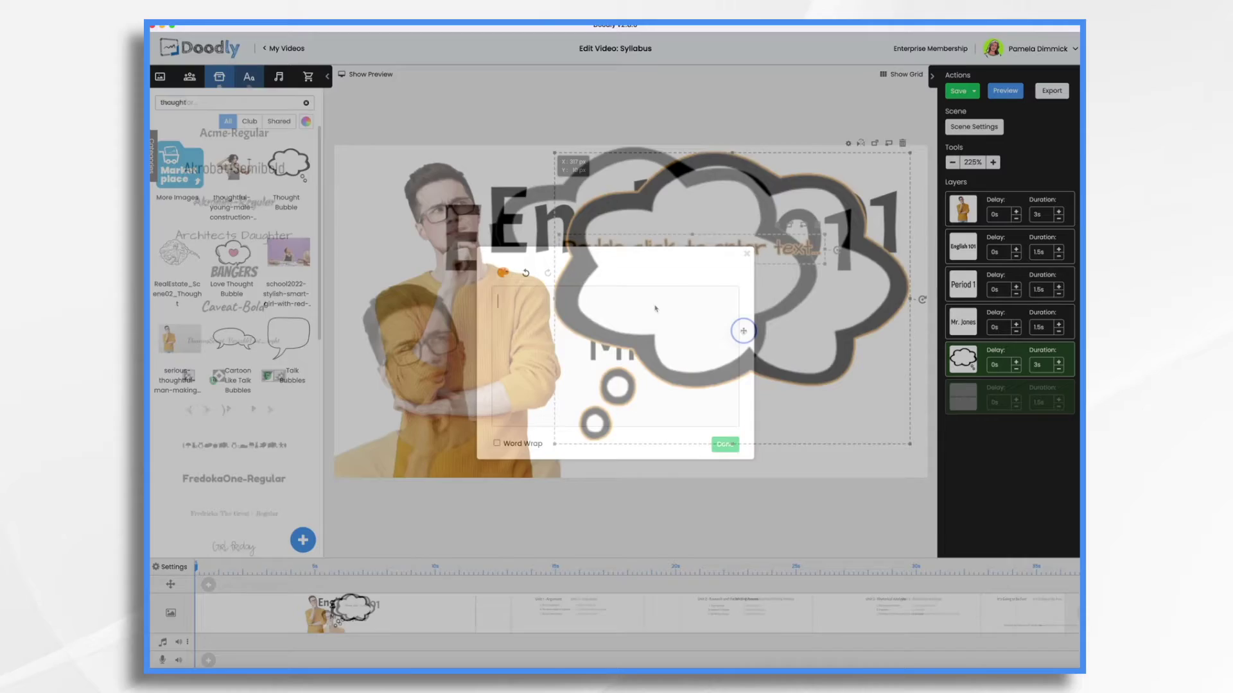
pyautogui.write('be teaching these students about')
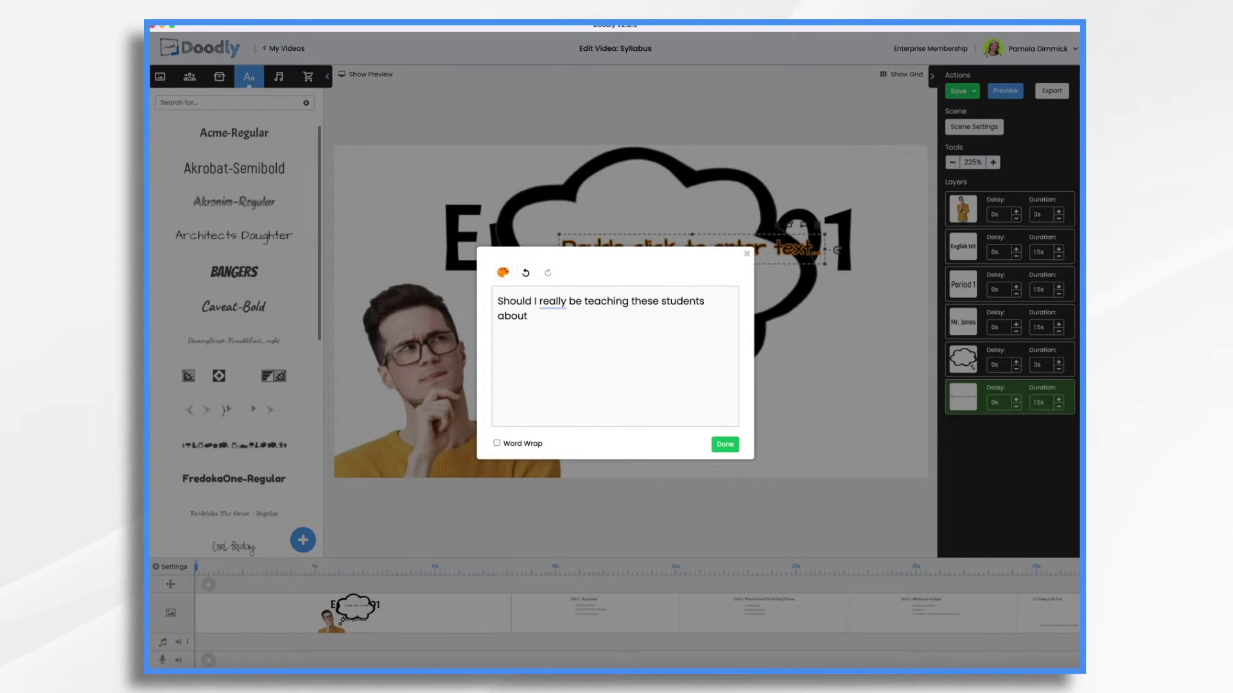
pyautogui.write(' how to argue?')
pyautogui.click(498, 443)
pyautogui.click(725, 444)
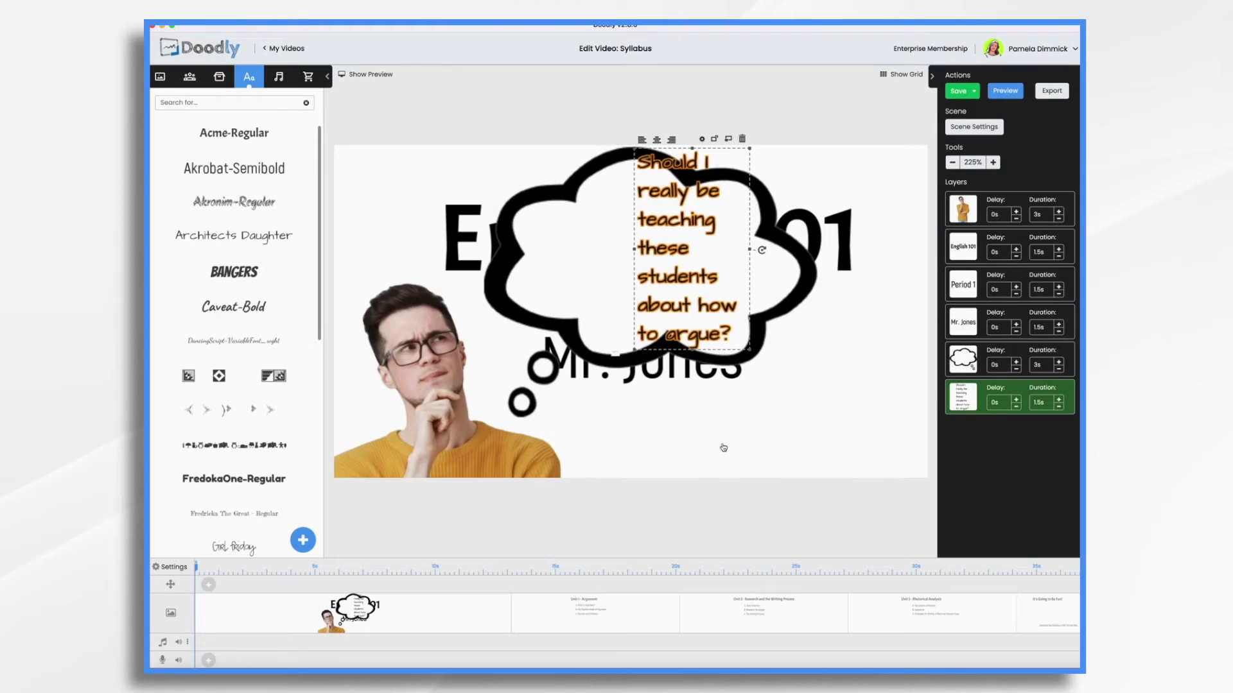
pyautogui.click(656, 139)
pyautogui.moveTo(634, 249); pyautogui.dragTo(539, 249)
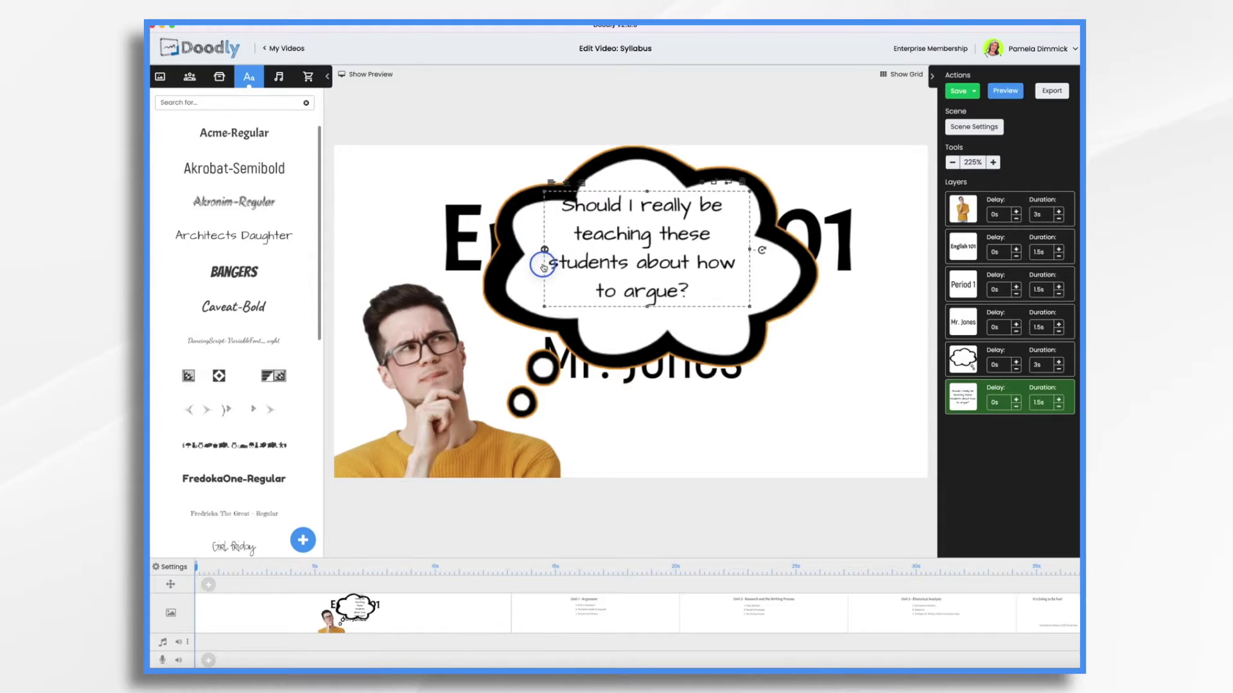
pyautogui.moveTo(660, 235); pyautogui.dragTo(651, 250)
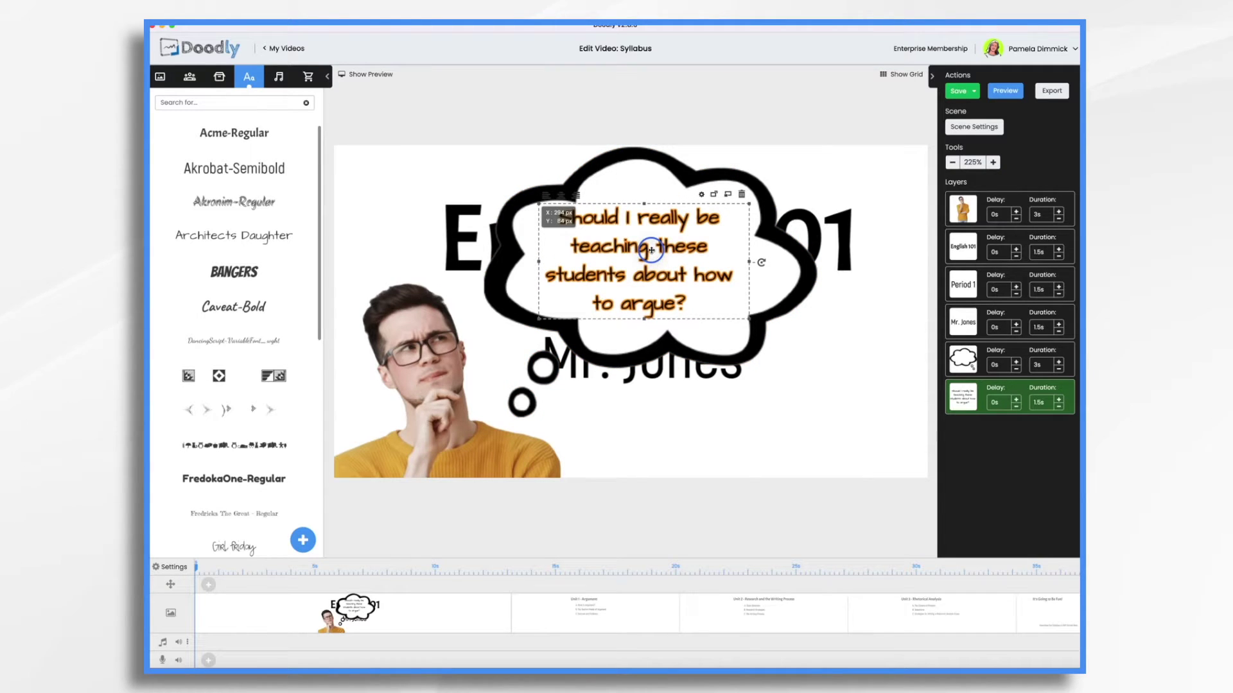
pyautogui.moveTo(748, 318); pyautogui.dragTo(787, 341)
pyautogui.moveTo(719, 264); pyautogui.dragTo(710, 258)
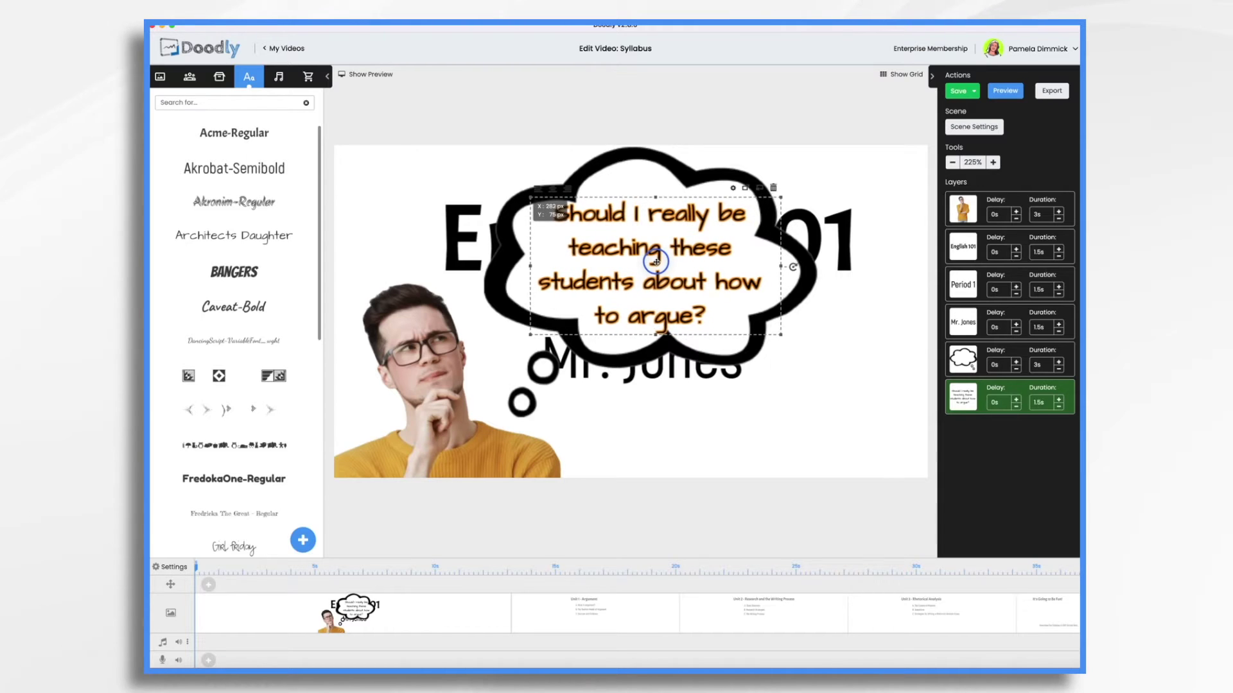
# Reword the question to 'Should I really teach these students how to argue?'
pyautogui.doubleClick(710, 258)
pyautogui.click(627, 302)
pyautogui.press('BackSpace')
pyautogui.press('BackSpace')
pyautogui.press('BackSpace')
pyautogui.press('BackSpace')
pyautogui.press('BackSpace')
pyautogui.press('BackSpace')
pyautogui.press('BackSpace')
pyautogui.press('BackSpace')
pyautogui.press('BackSpace')
pyautogui.press('BackSpace')
pyautogui.press('BackSpace')
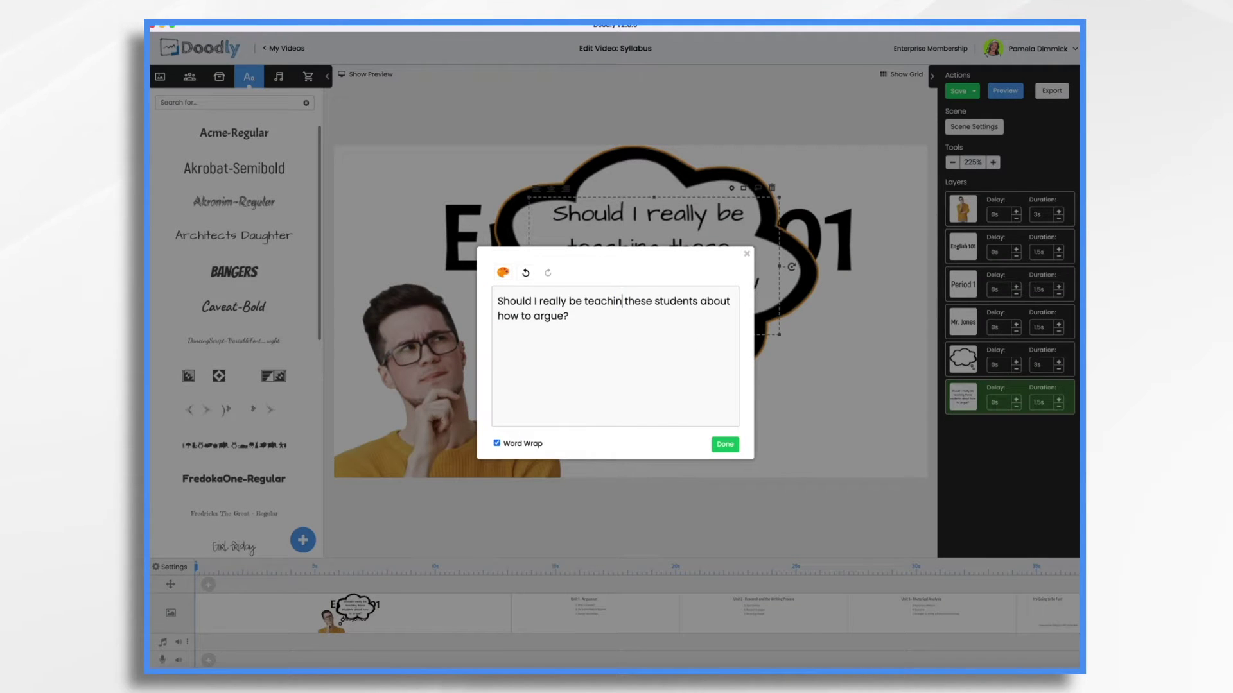
pyautogui.write('teach')
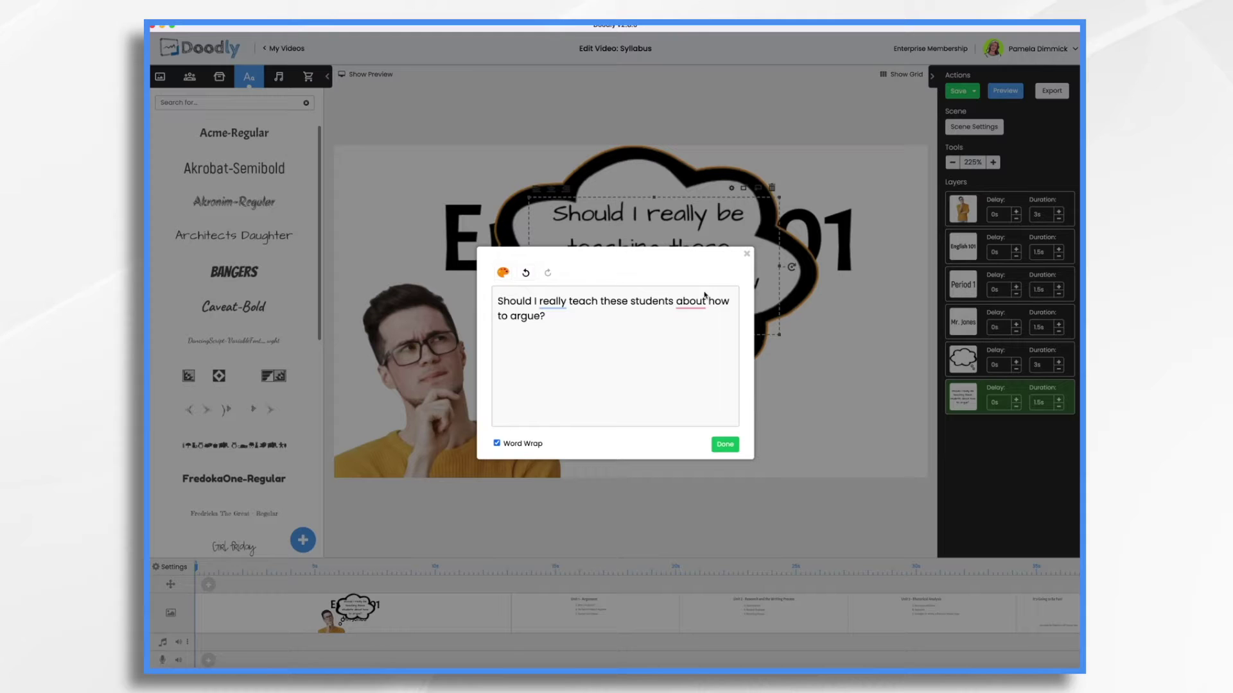
pyautogui.click(707, 302)
pyautogui.press('BackSpace')
pyautogui.press('BackSpace')
pyautogui.press('BackSpace')
pyautogui.press('BackSpace')
pyautogui.press('BackSpace')
pyautogui.press('BackSpace')
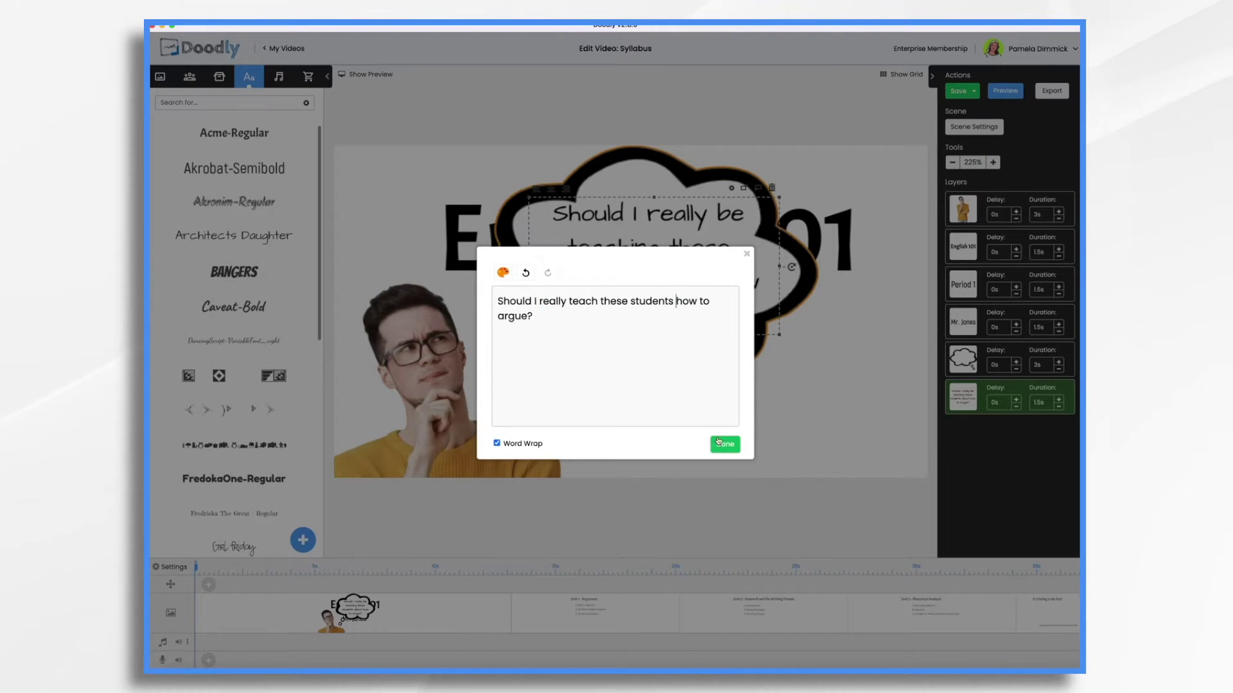
pyautogui.click(725, 445)
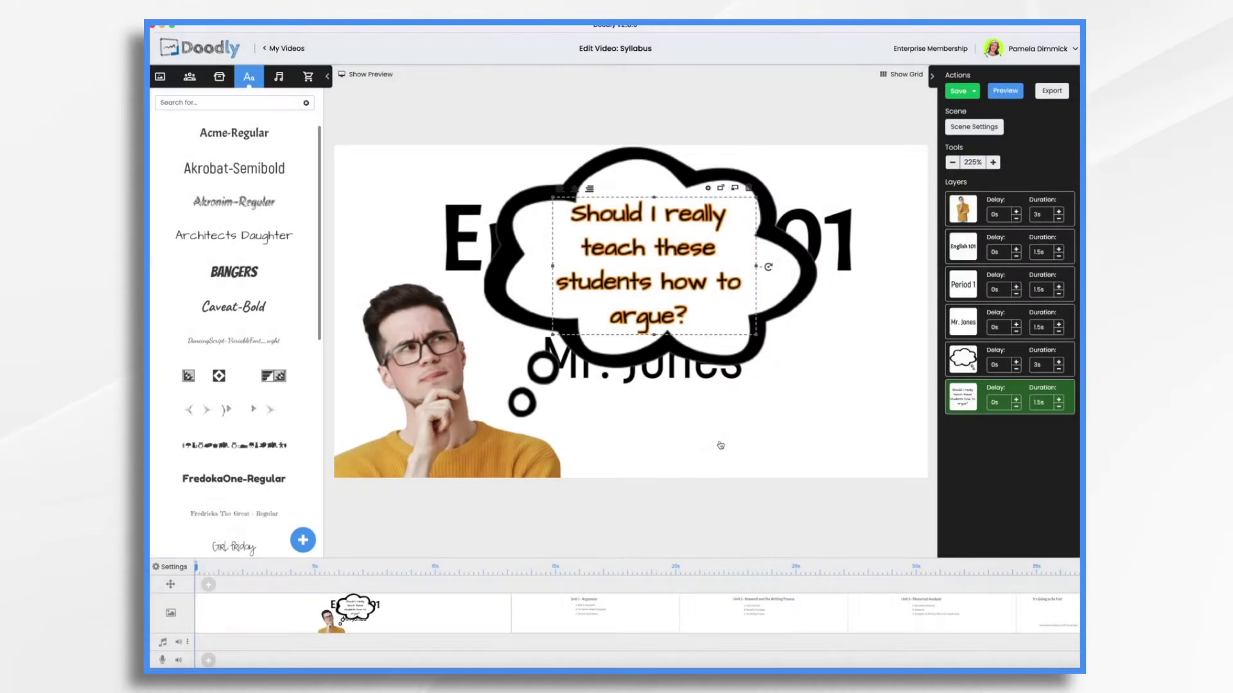
# Time the thought bubble at 6s delay and 1s duration, and set the man image's Reveal Mode to Fade
pyautogui.click(798, 432)
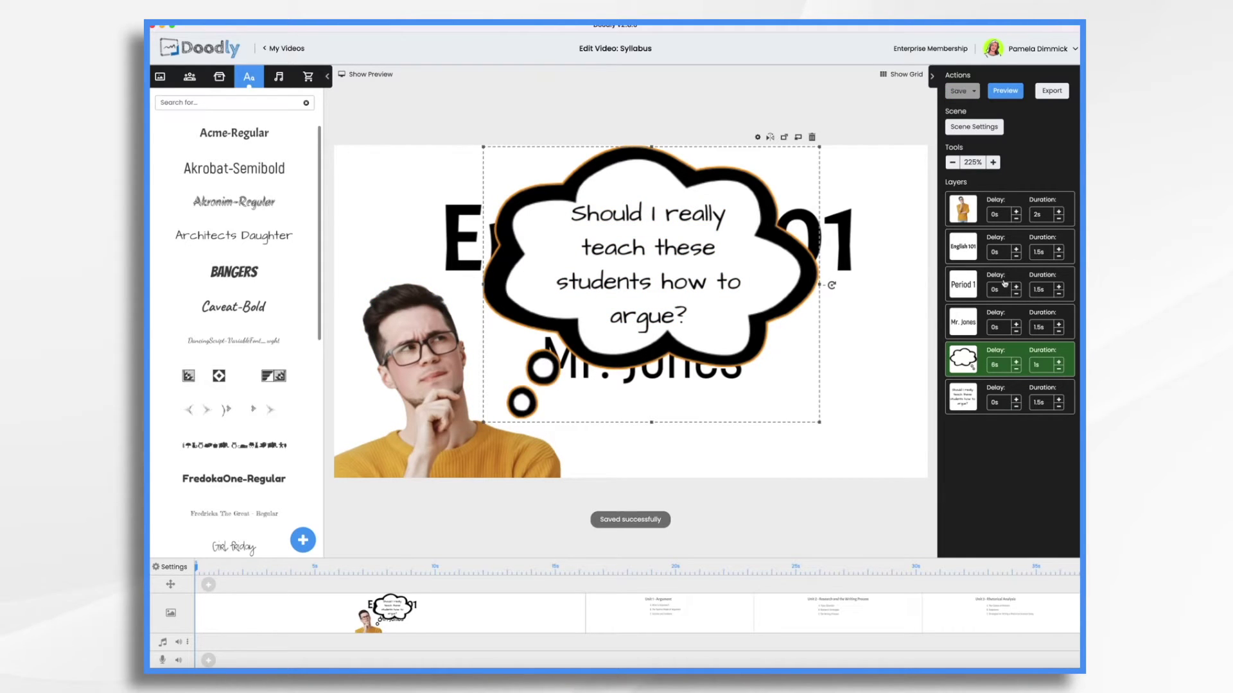
pyautogui.click(429, 342)
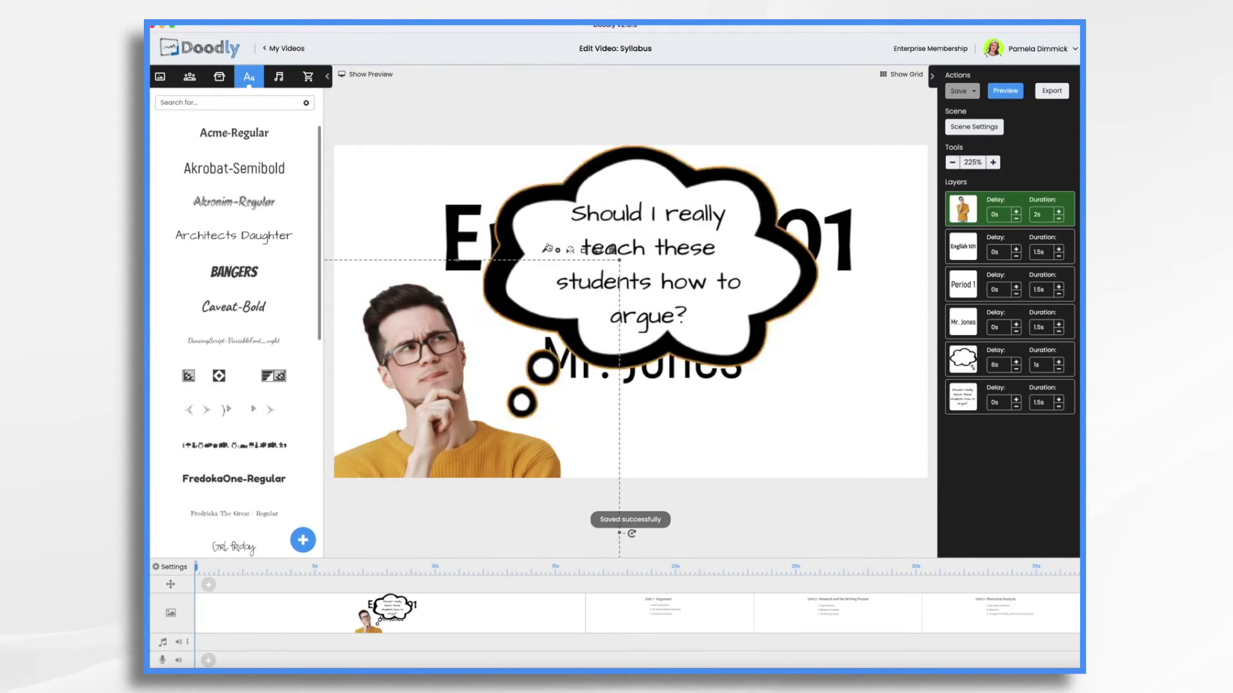
pyautogui.doubleClick(546, 251)
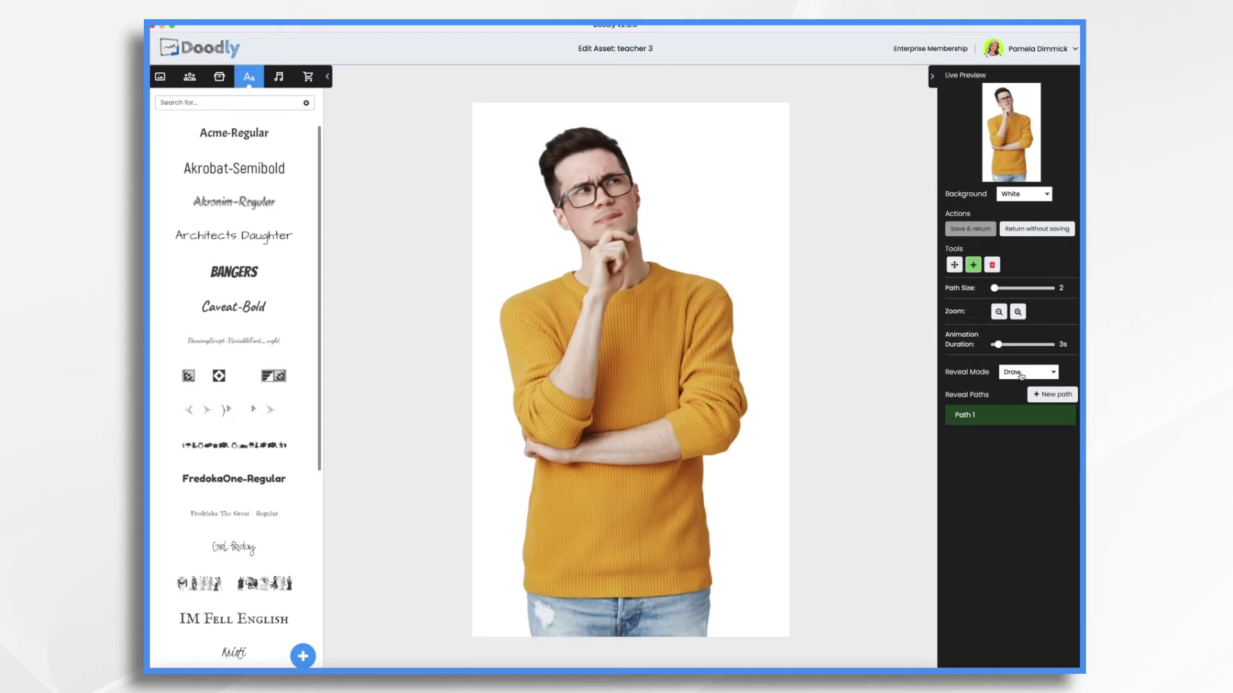
pyautogui.click(1022, 375)
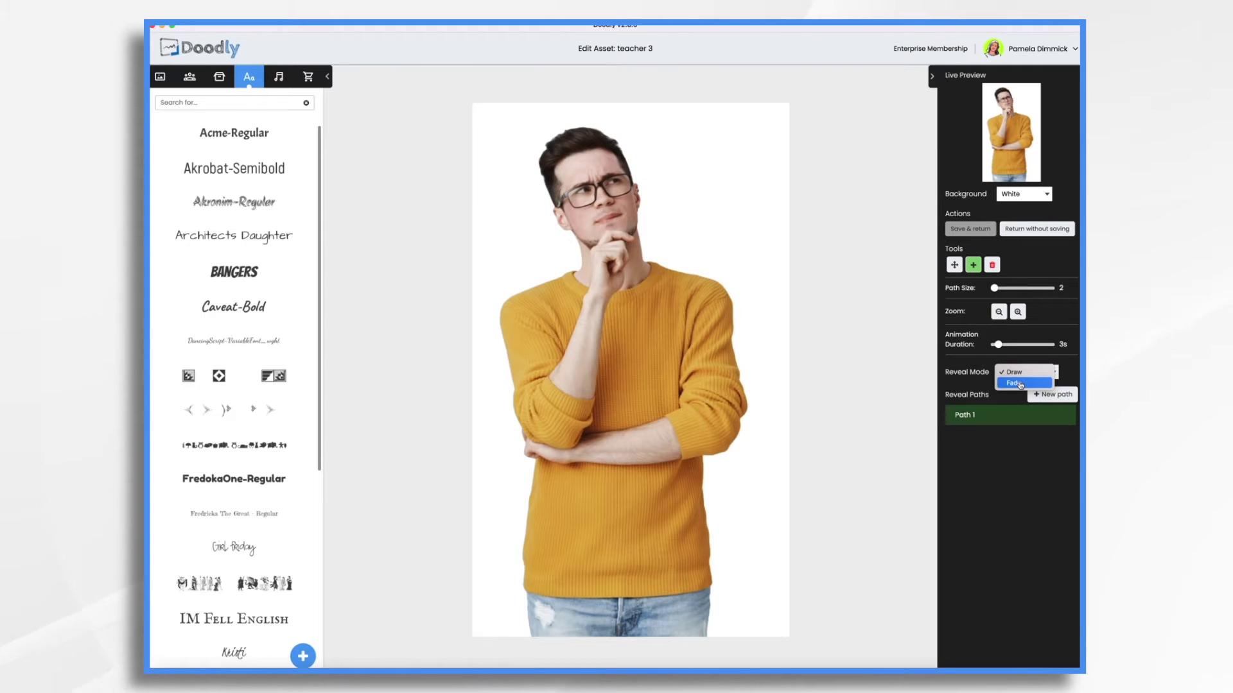
pyautogui.click(1021, 384)
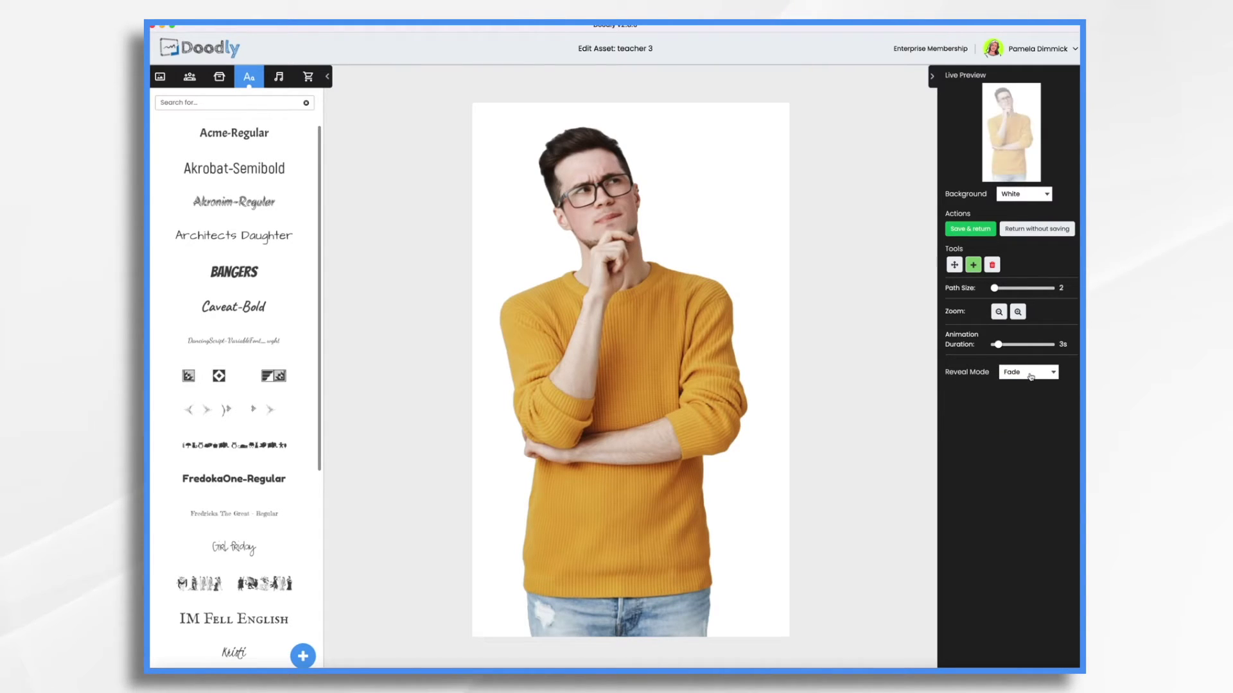
pyautogui.click(988, 230)
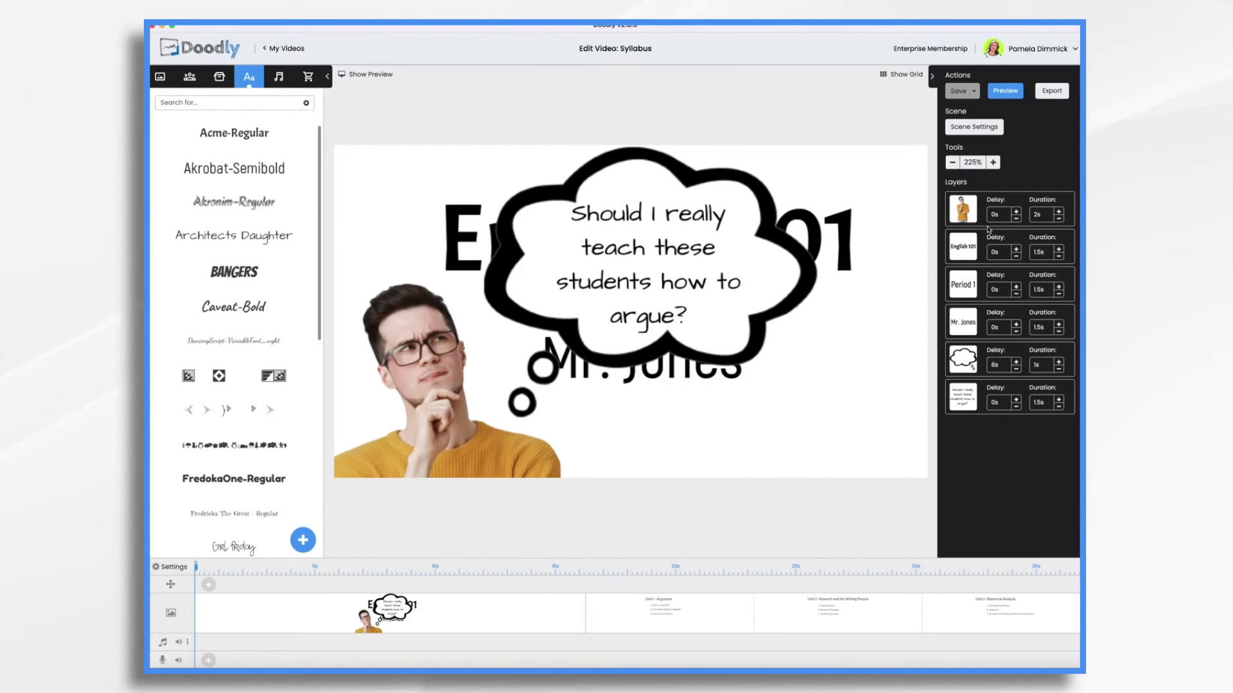
pyautogui.click(1006, 91)
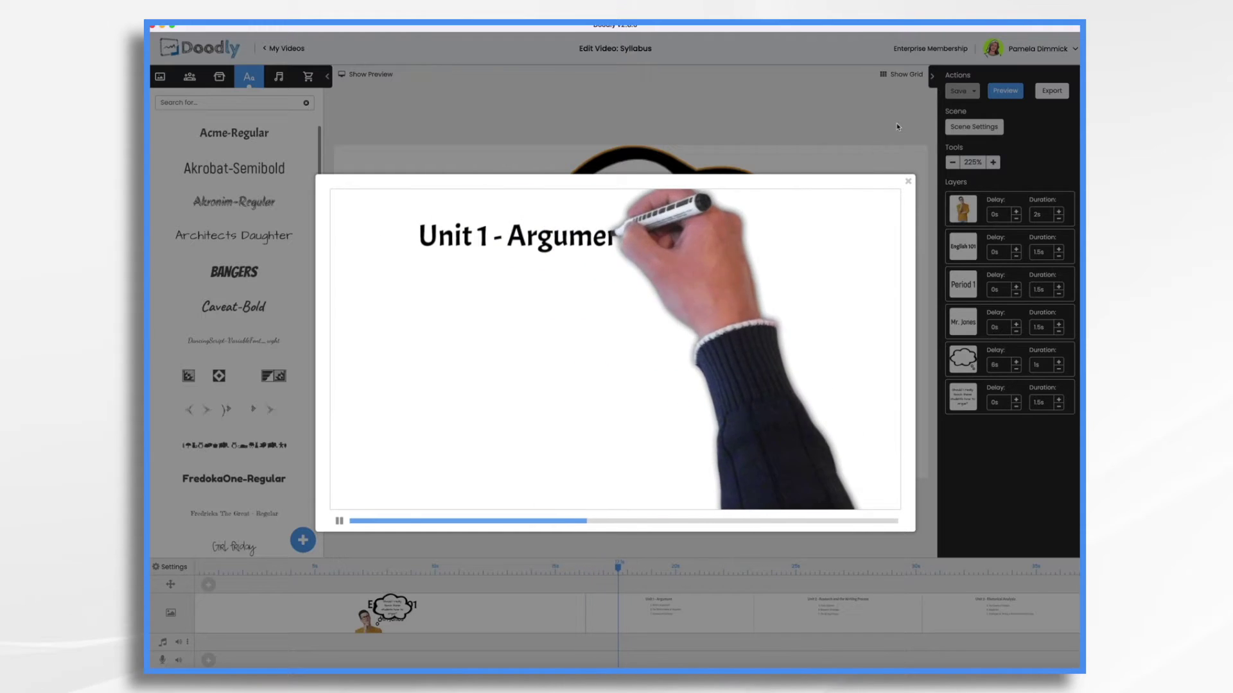
pyautogui.click(908, 181)
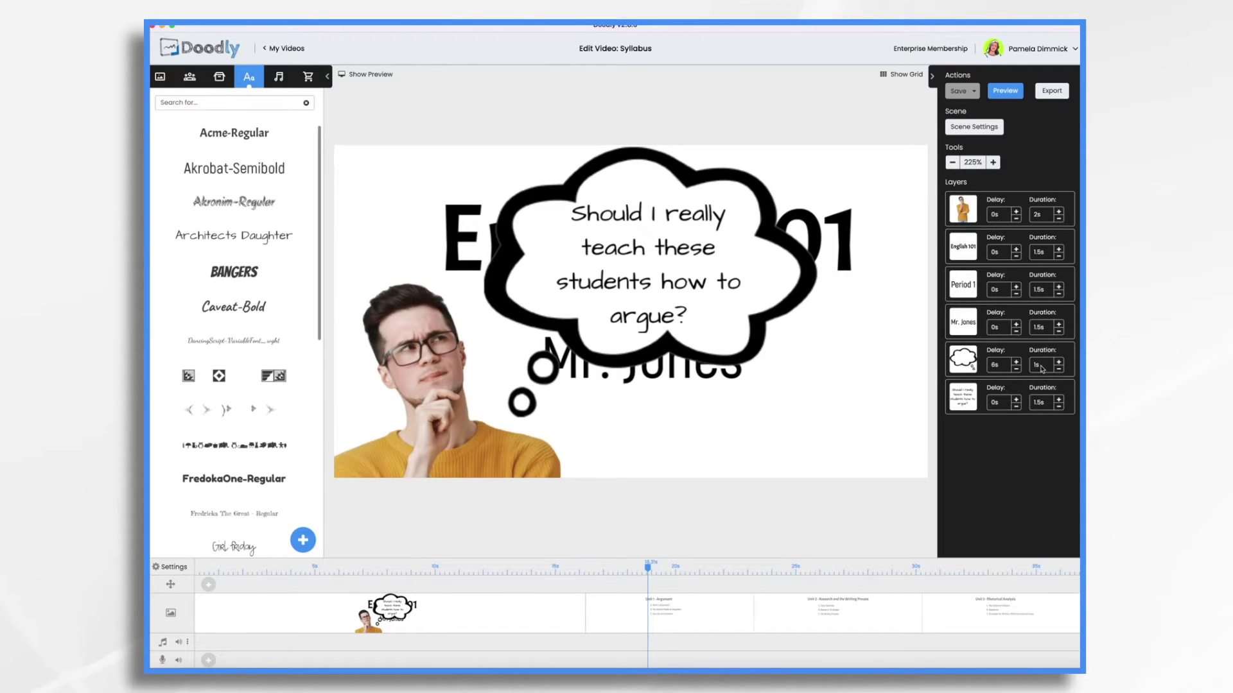
# Raise the question text's draw duration to 2.5s and apply scene settings with 5s extra end time
pyautogui.click(1059, 402)
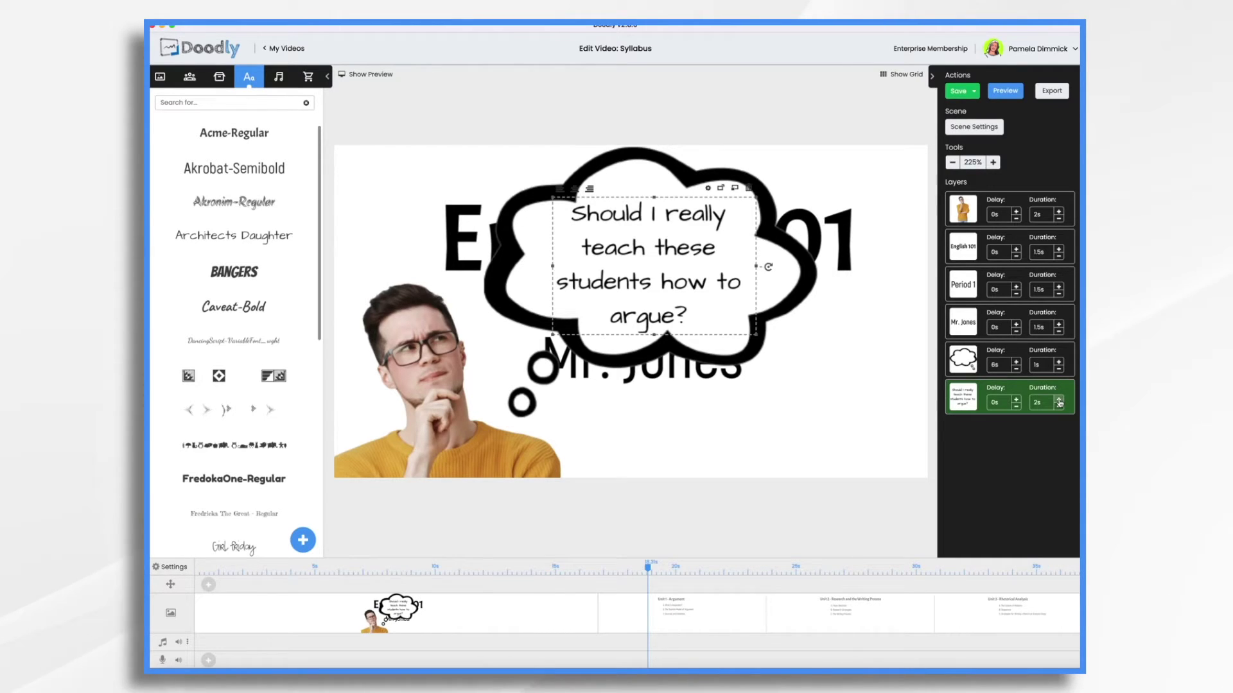
pyautogui.click(1059, 400)
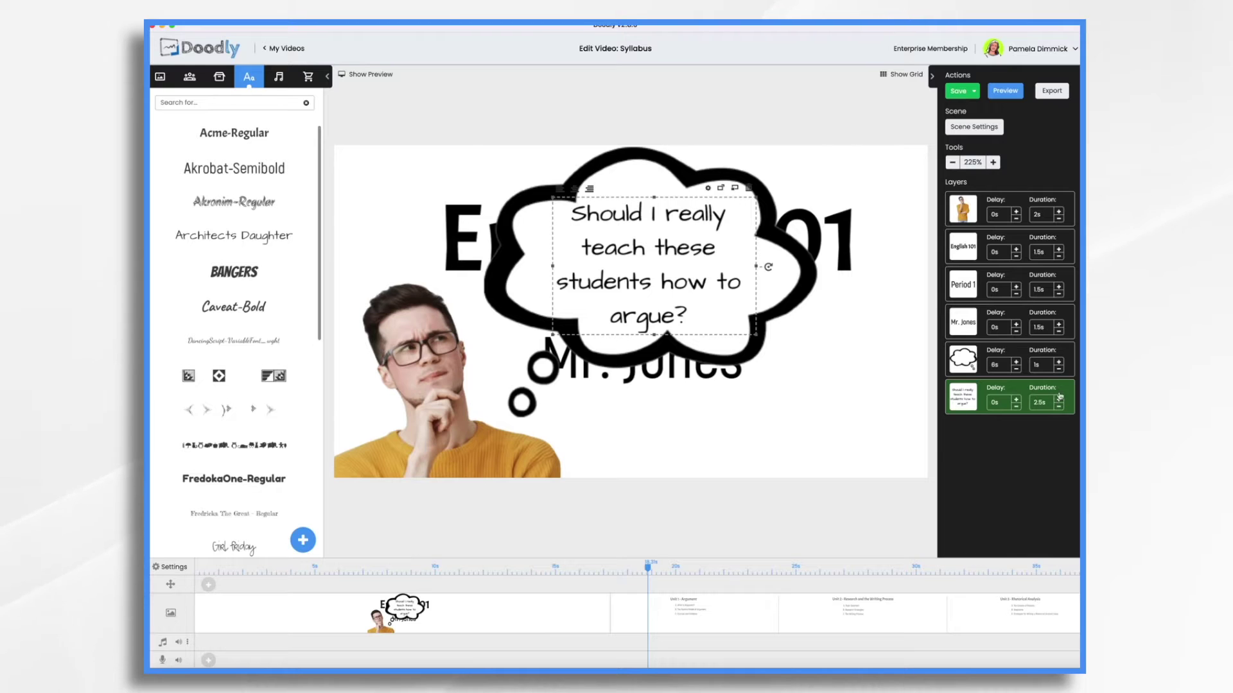
pyautogui.click(980, 128)
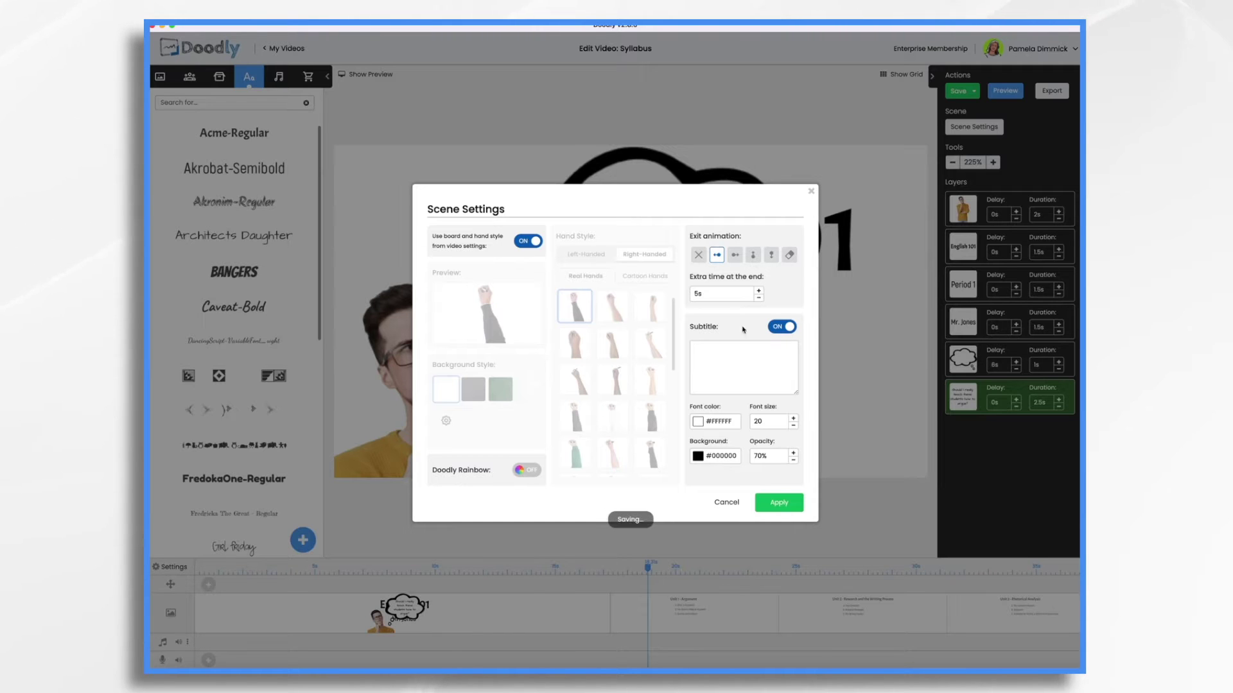
pyautogui.click(793, 505)
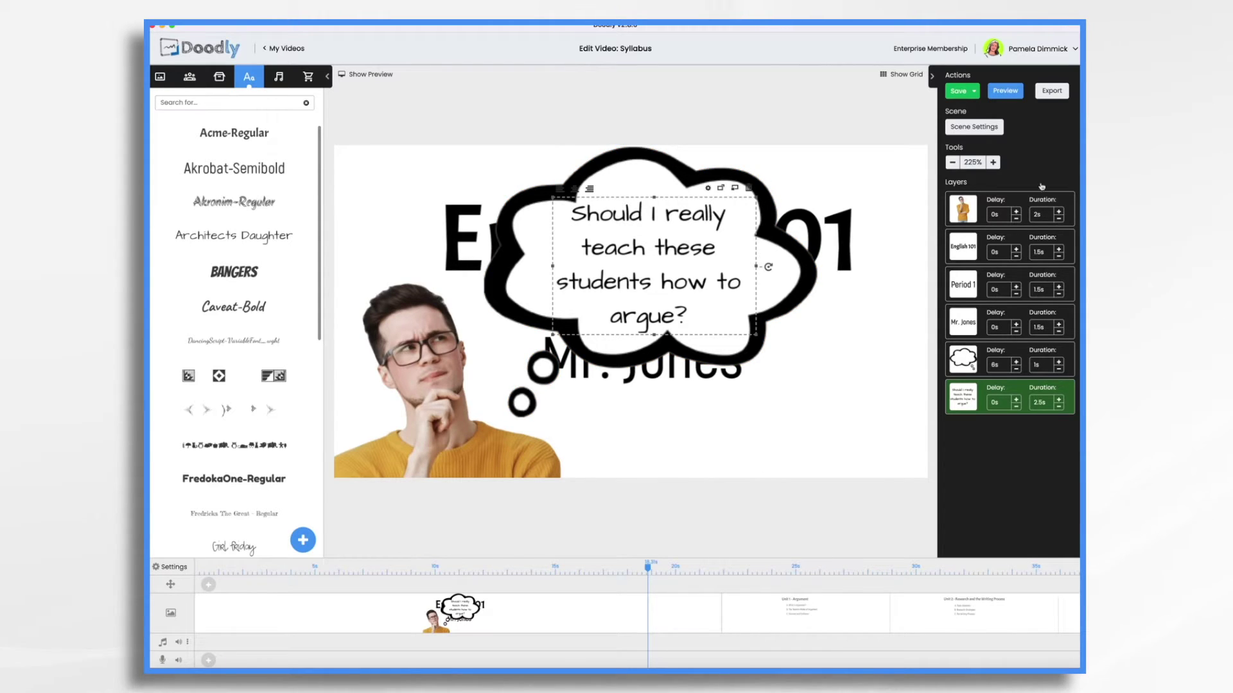
# Switch to the Unit 1 - Argument scene with its three outline points
pyautogui.click(829, 624)
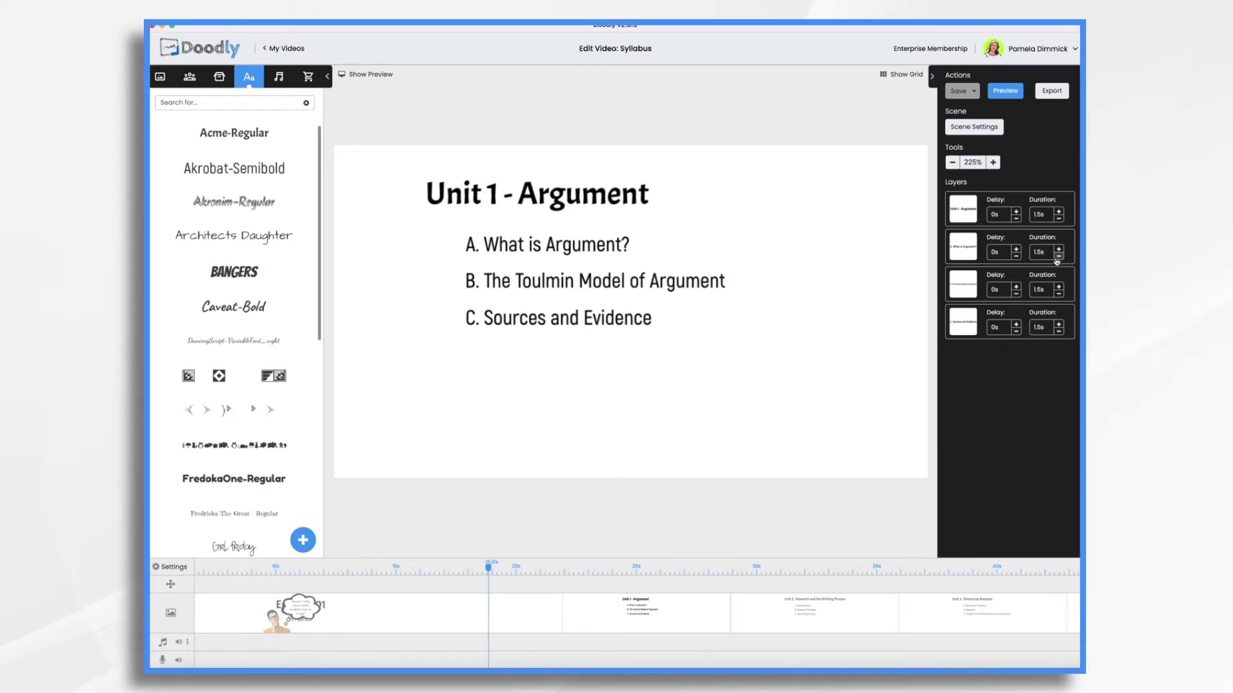
# Stagger Unit 1's outline items A, B and C with 2.5s, 2.5s and 2s delays
pyautogui.click(1016, 249)
pyautogui.click(1016, 287)
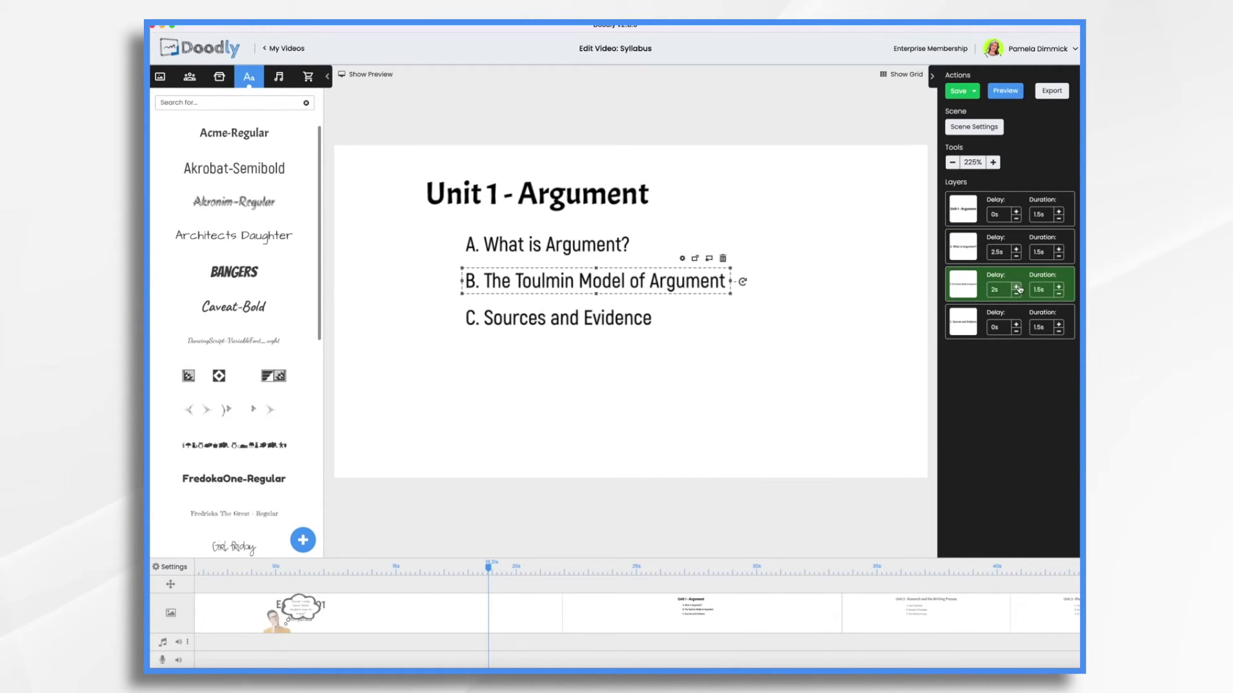
pyautogui.click(1016, 287)
pyautogui.click(1016, 324)
pyautogui.click(1016, 324)
pyautogui.click(1016, 324)
pyautogui.click(1015, 324)
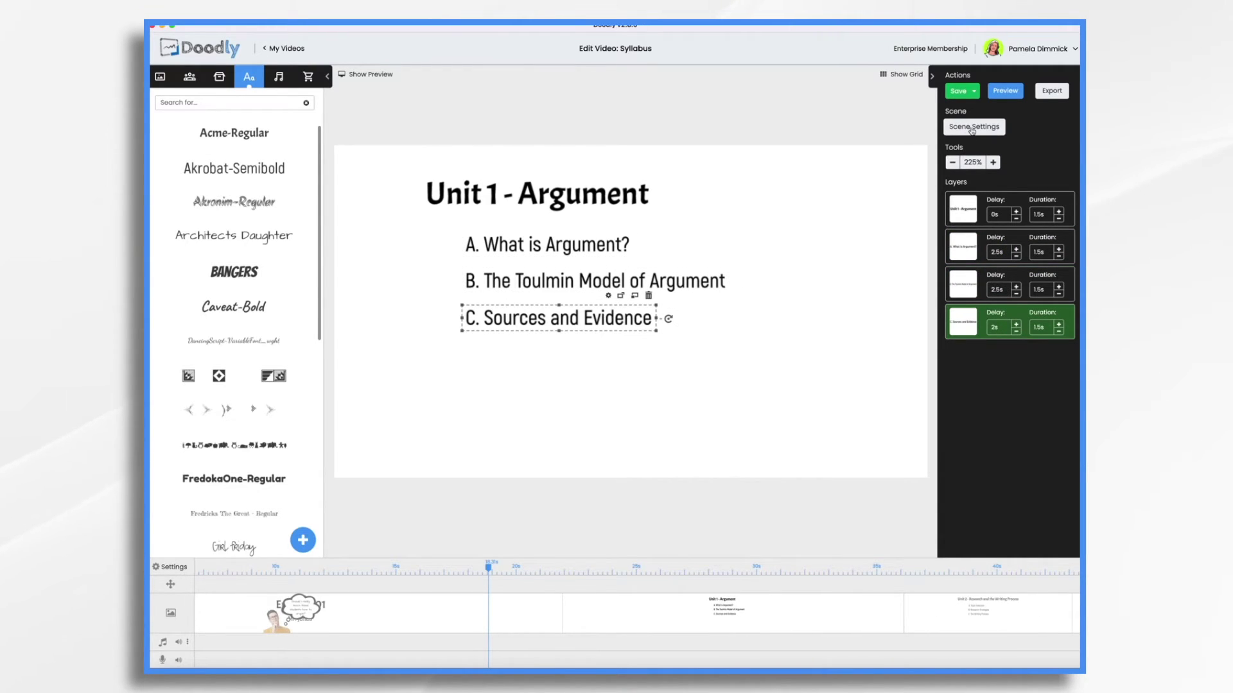
# Set the Unit 1 scene's extra time at the end to 10s
pyautogui.click(972, 129)
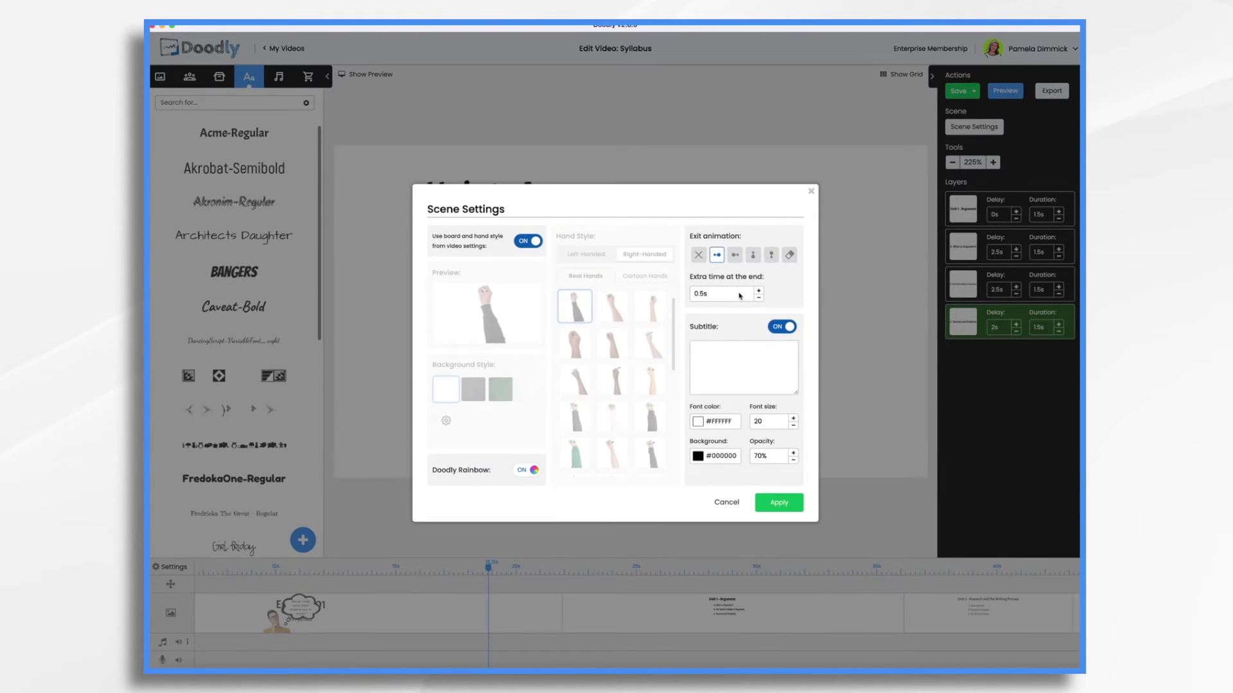
pyautogui.click(740, 295)
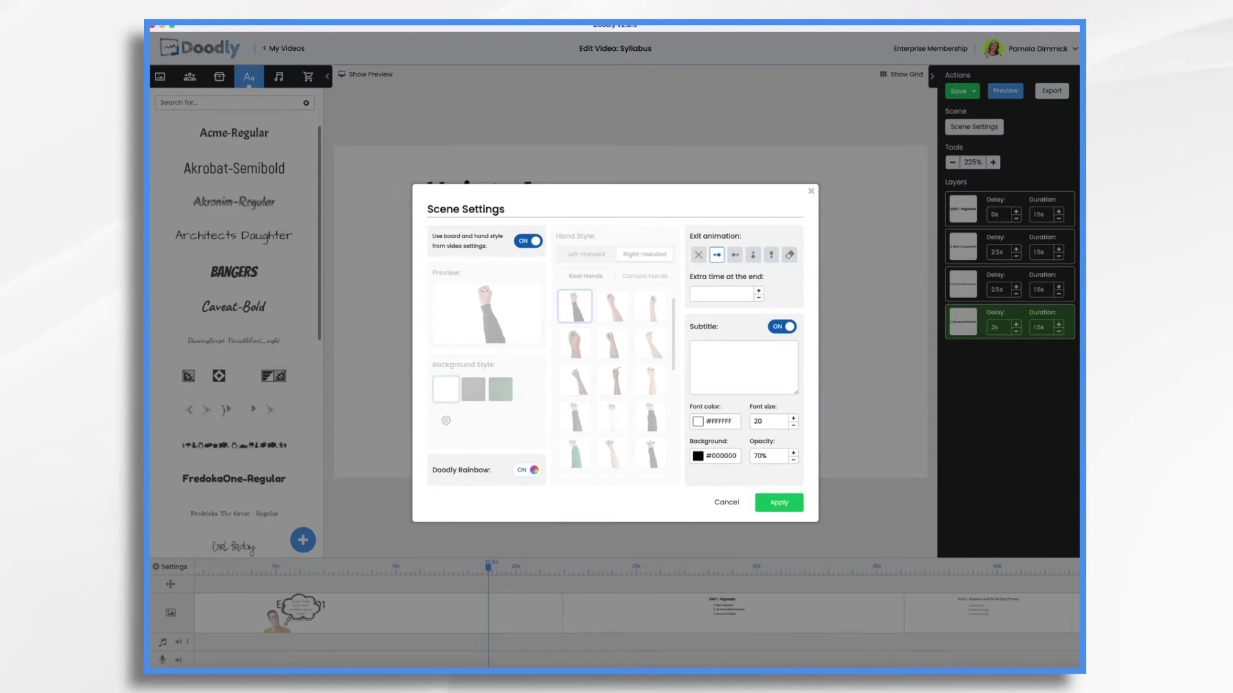
pyautogui.write('10s')
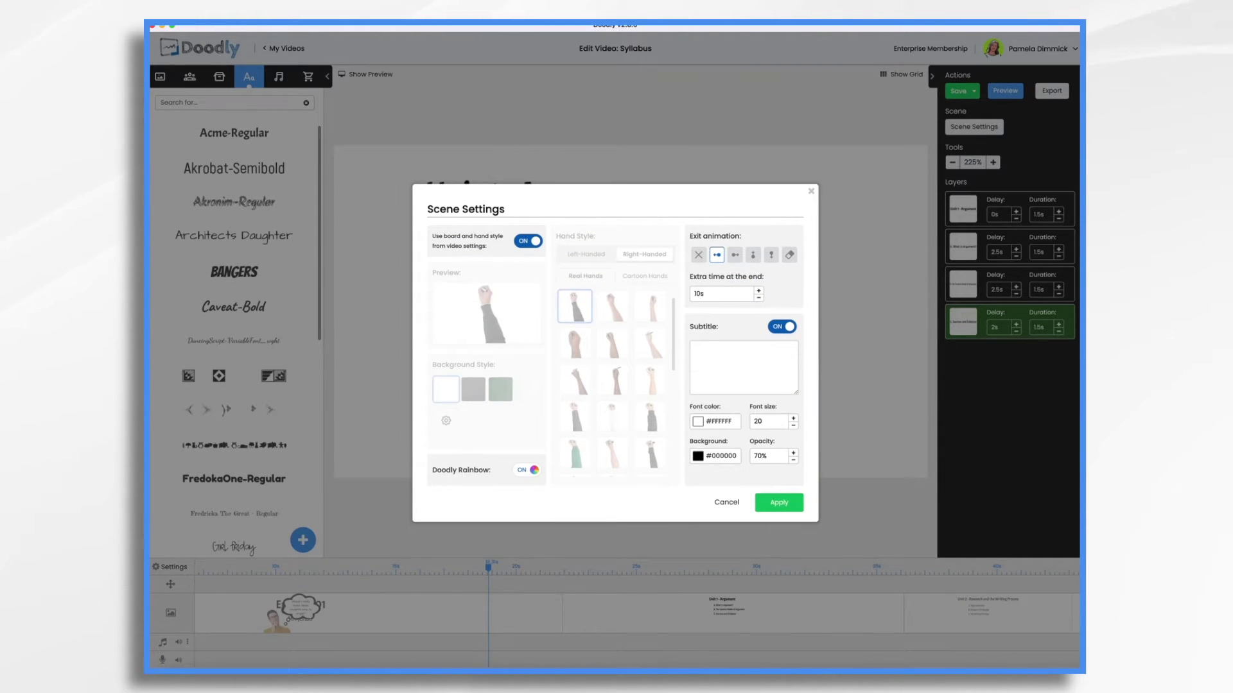
pyautogui.click(778, 502)
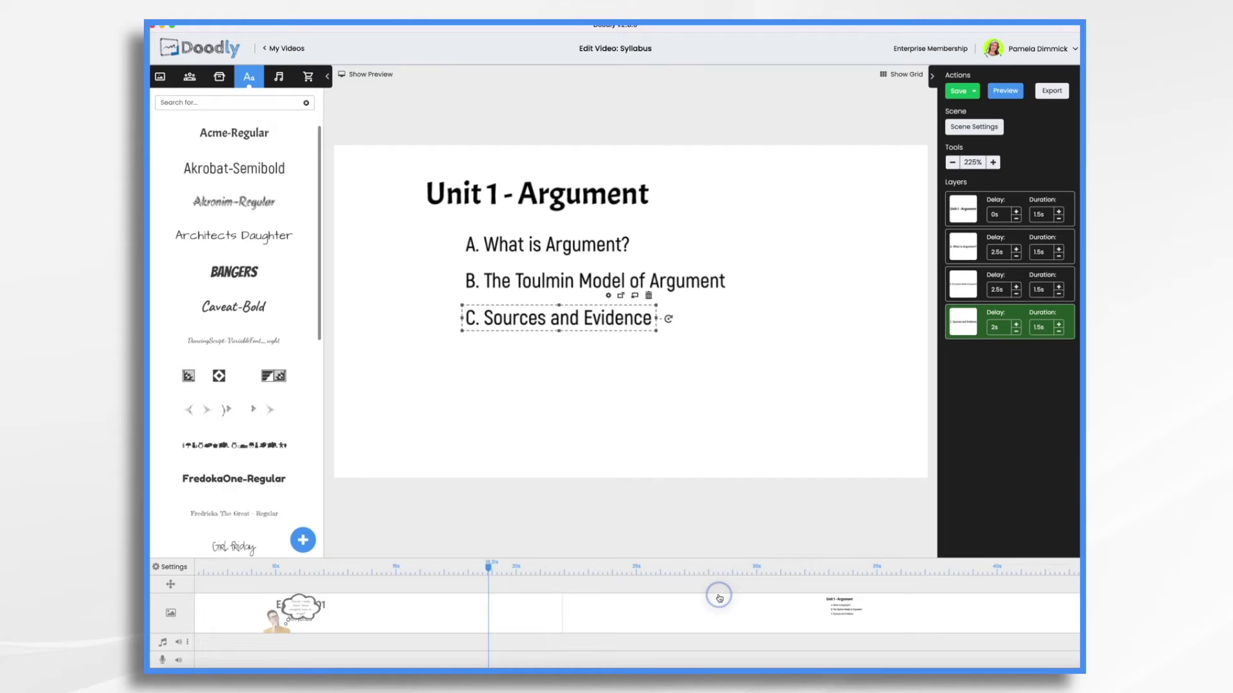
# Search the Marketplace for 'arg' and drag Furious Woman from Expressions 5 onto the canvas
pyautogui.hscroll(3, 719, 598)
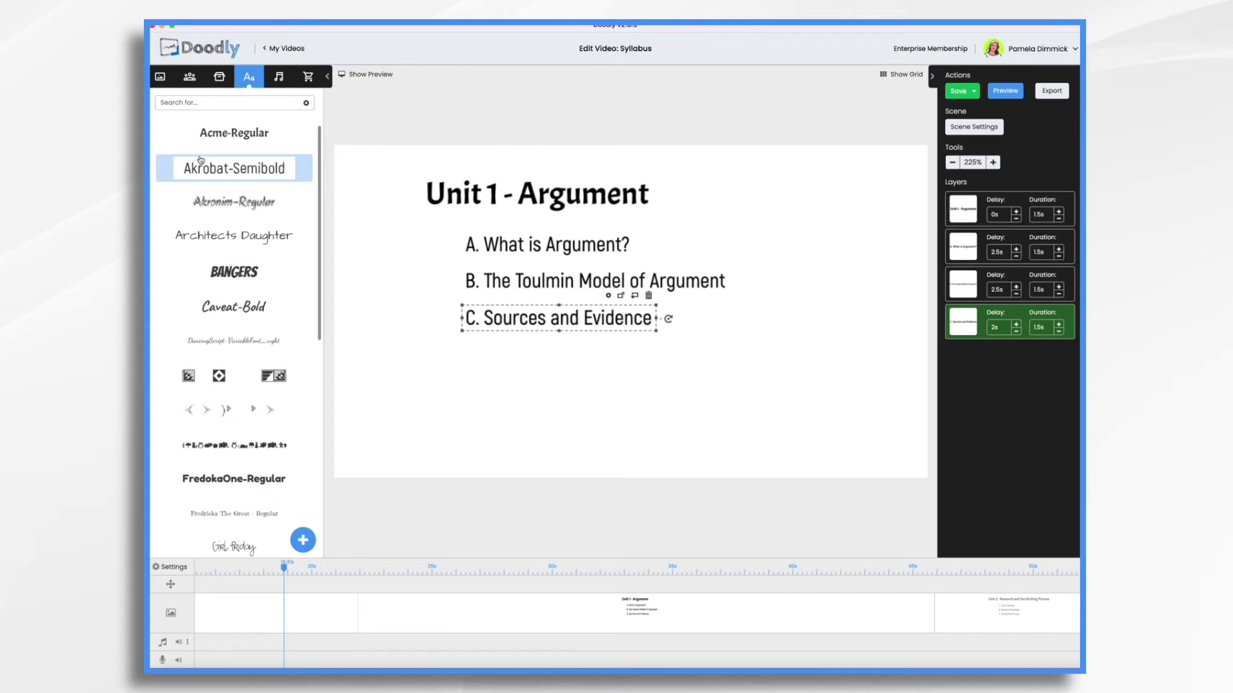
pyautogui.click(309, 77)
pyautogui.click(243, 105)
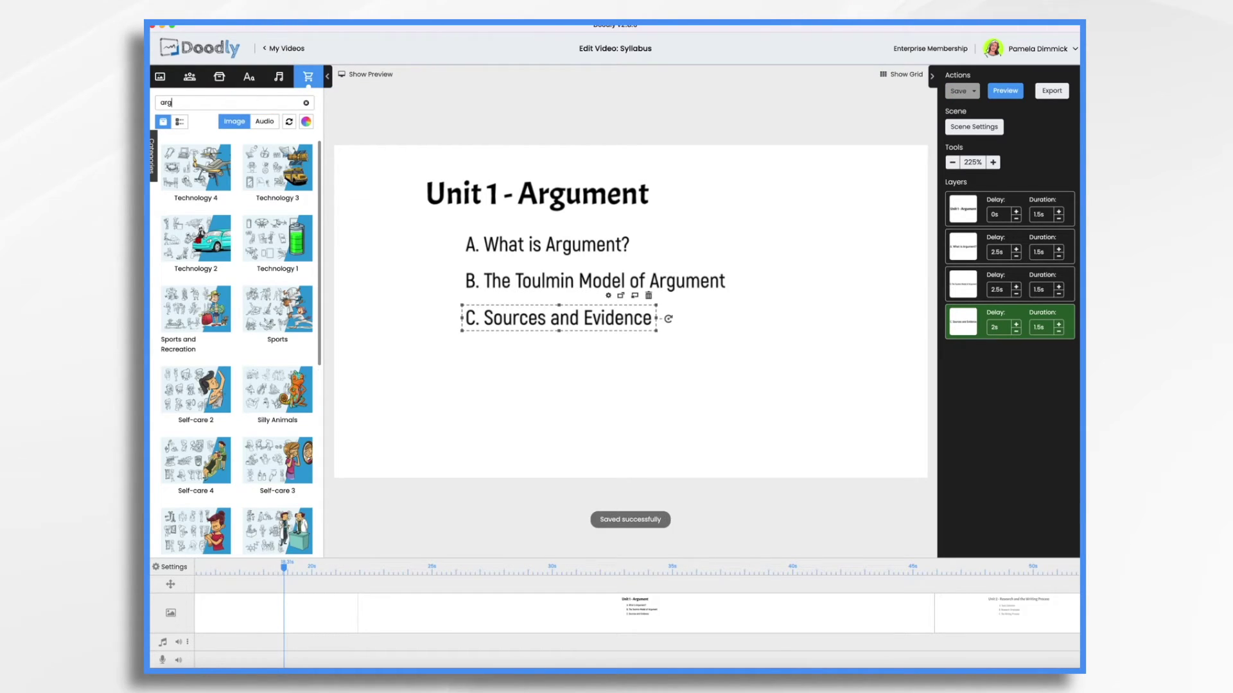
pyautogui.write('arg')
pyautogui.click(277, 462)
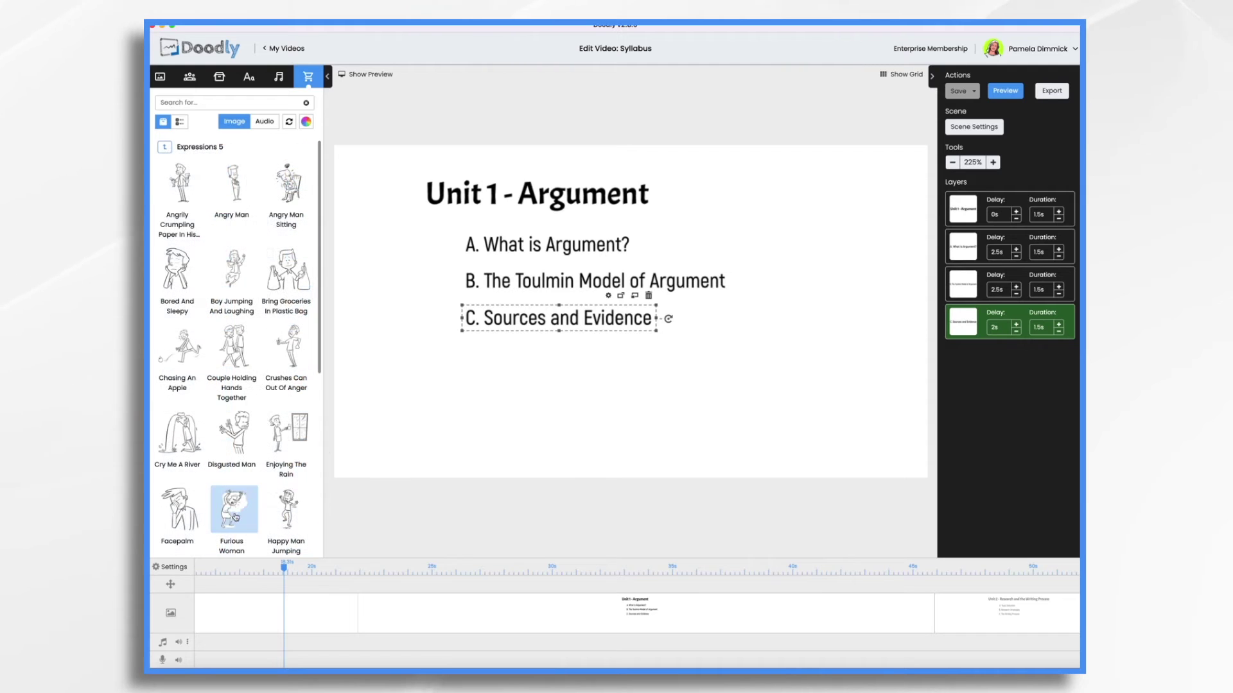
pyautogui.moveTo(236, 518); pyautogui.dragTo(423, 379)
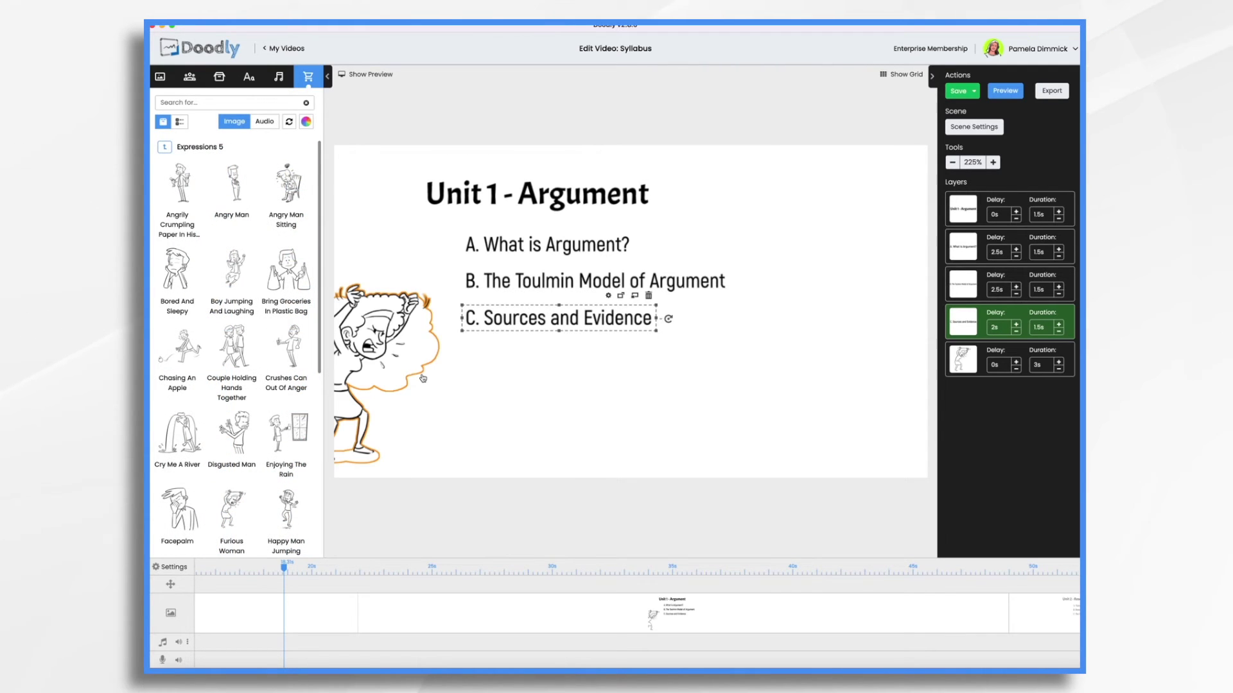
# Move the Furious Woman to the slide's right side and preview the Unit 1 scene
pyautogui.moveTo(369, 343); pyautogui.dragTo(405, 329)
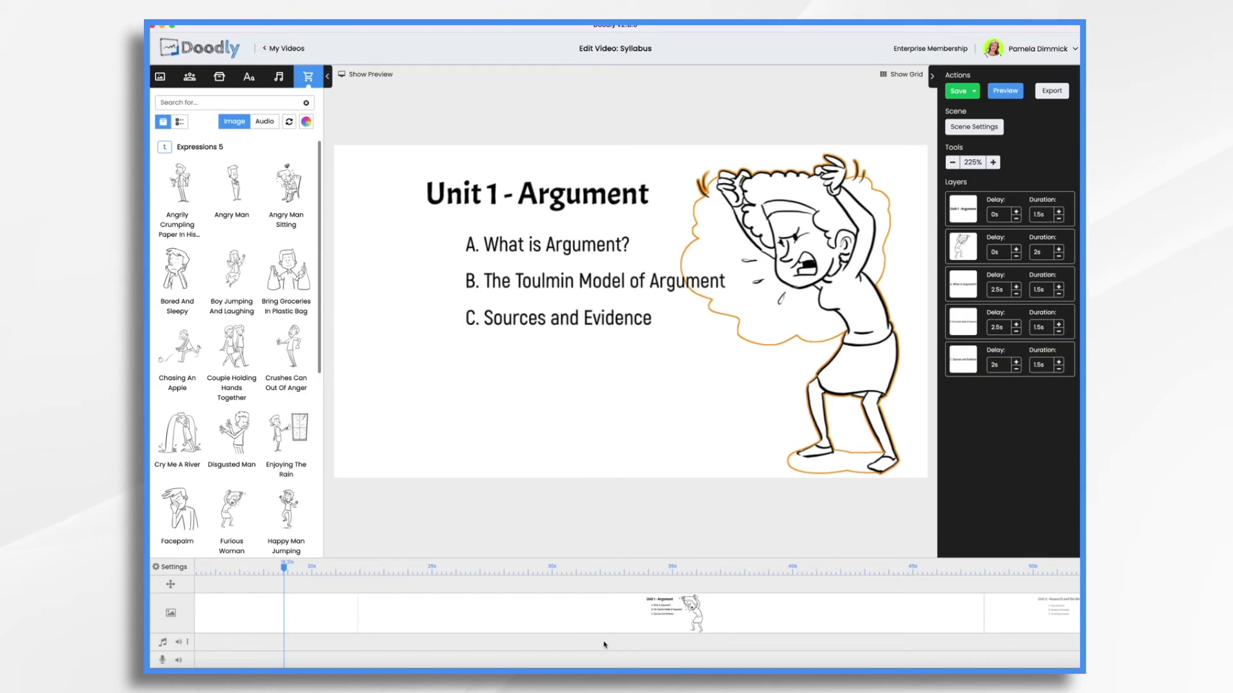
pyautogui.rightClick(608, 617)
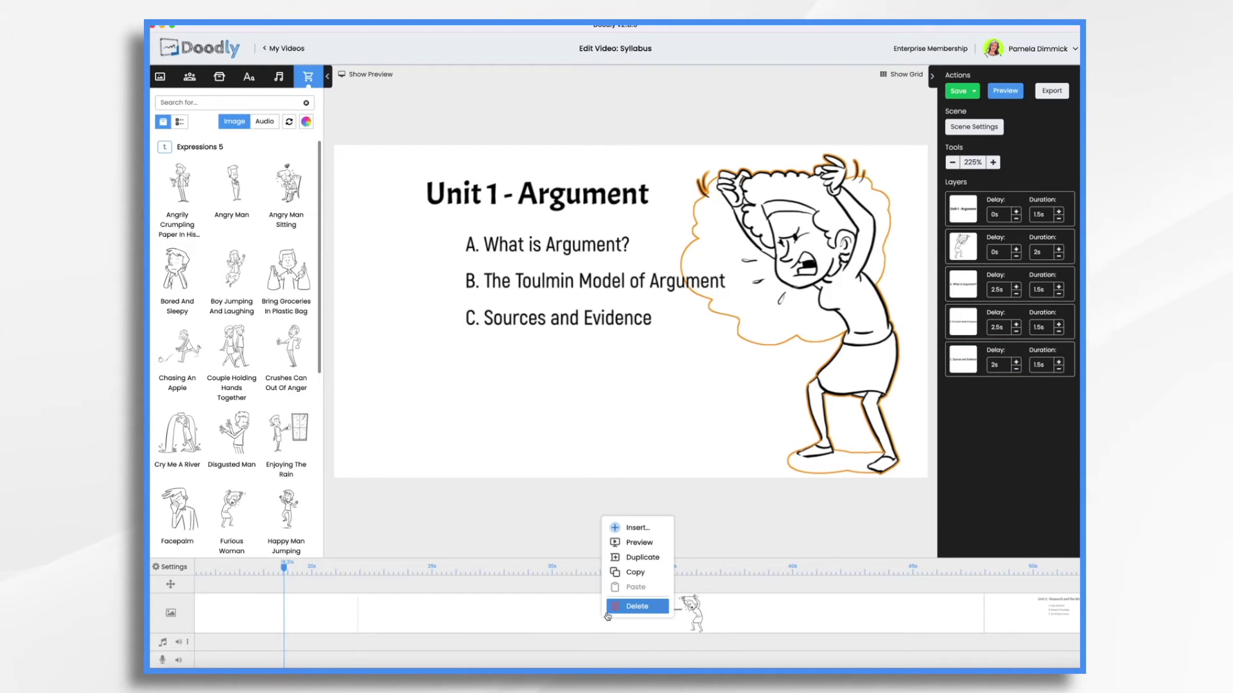
pyautogui.click(642, 543)
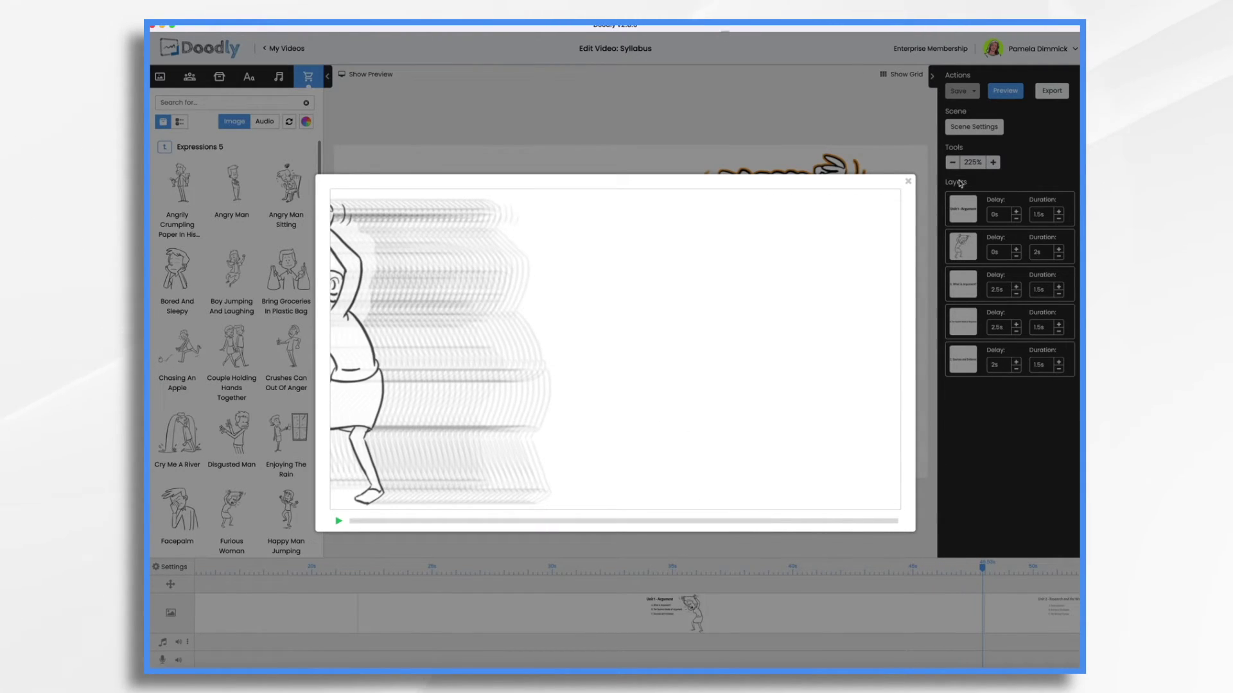
pyautogui.click(907, 184)
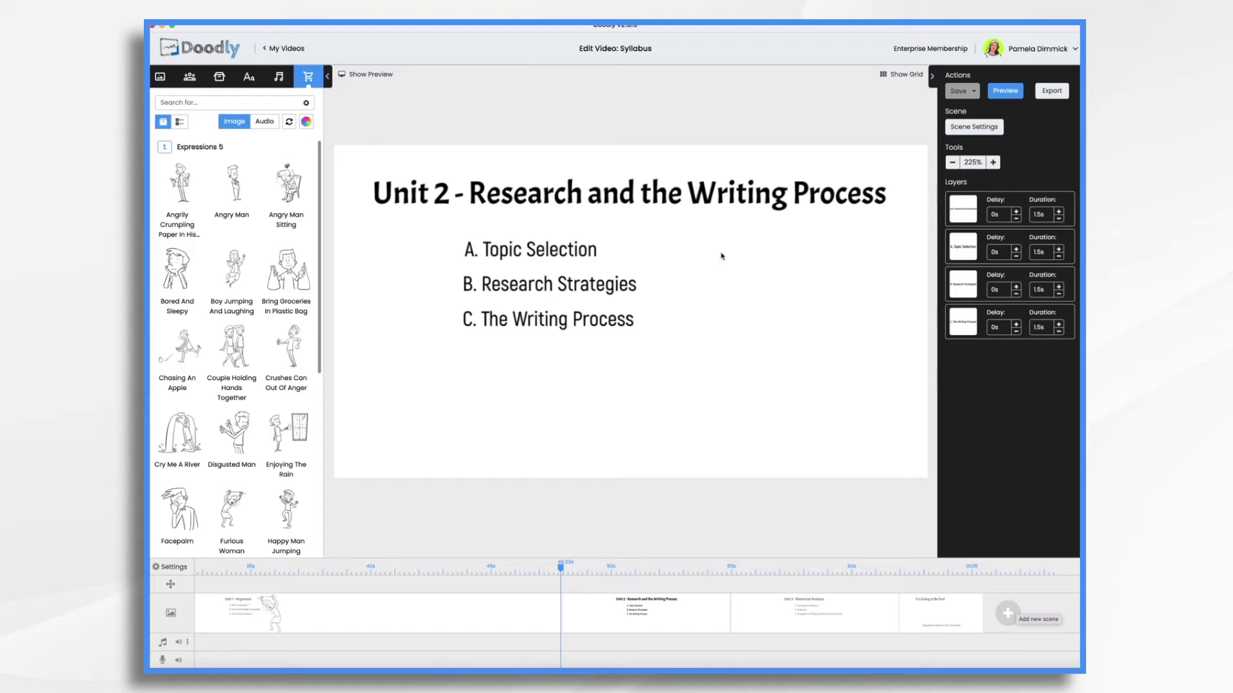
# Place a Book Shelf prop (search 'book') on the Unit 2 slide, then search props for 'teache'
pyautogui.click(221, 74)
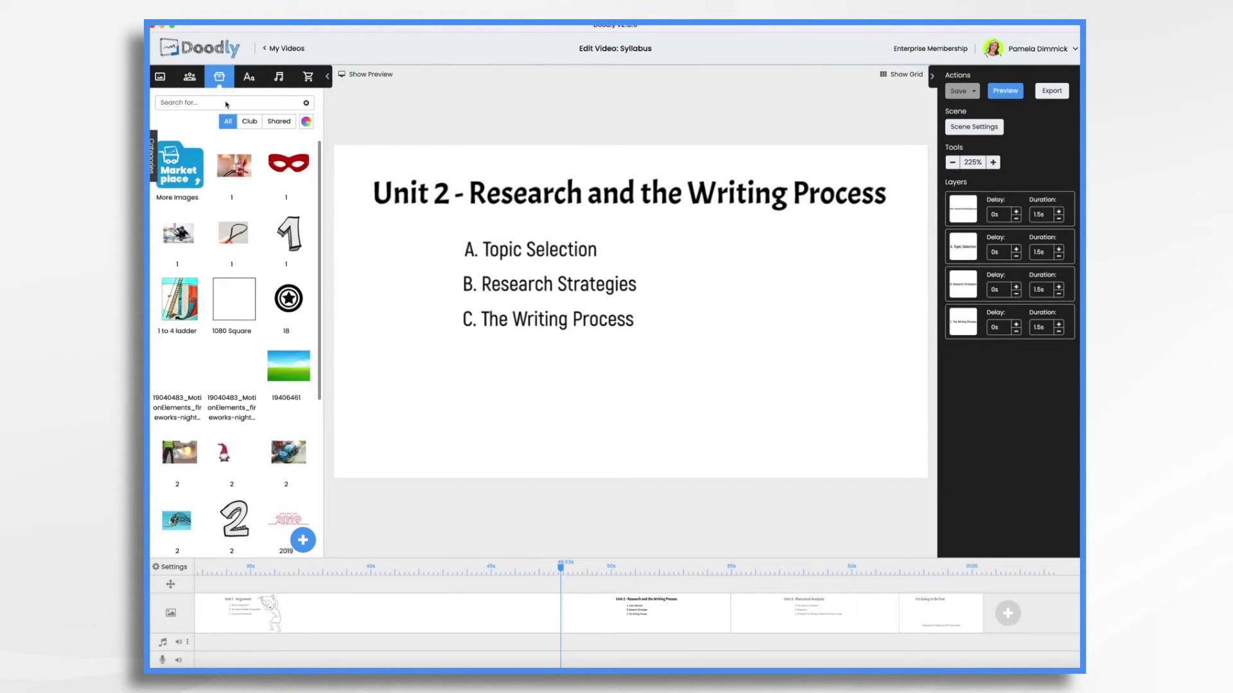
pyautogui.click(226, 102)
pyautogui.write('book')
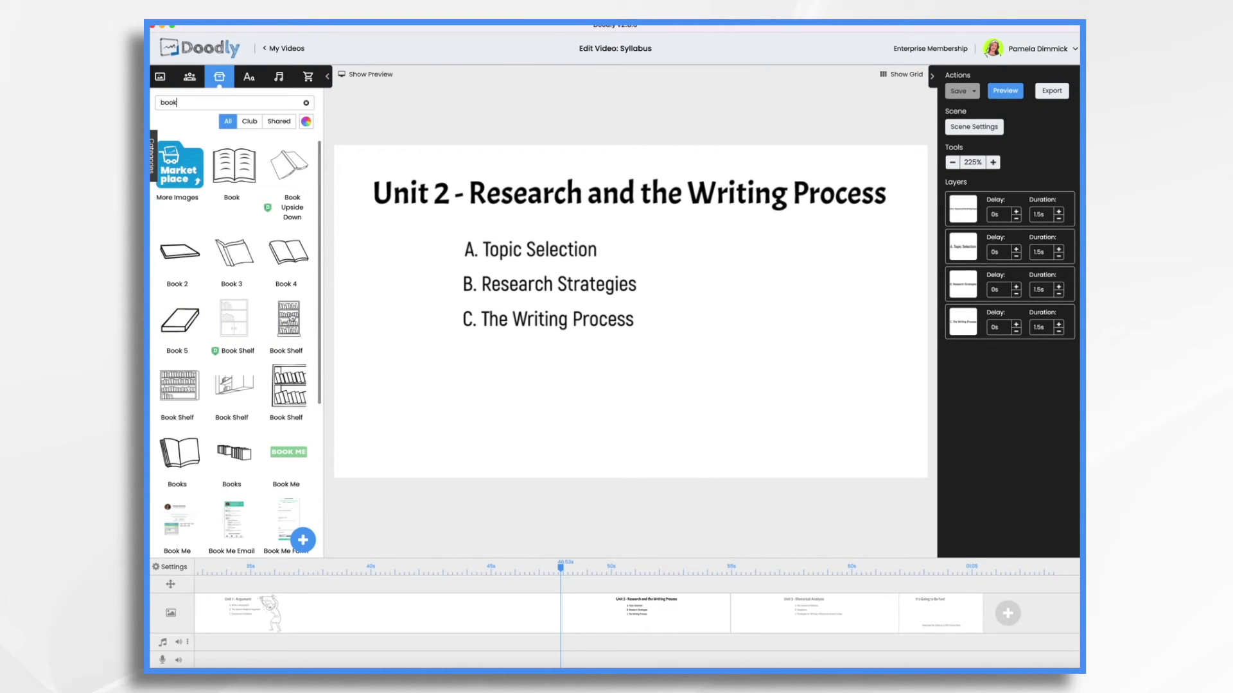
pyautogui.moveTo(288, 319); pyautogui.dragTo(790, 353)
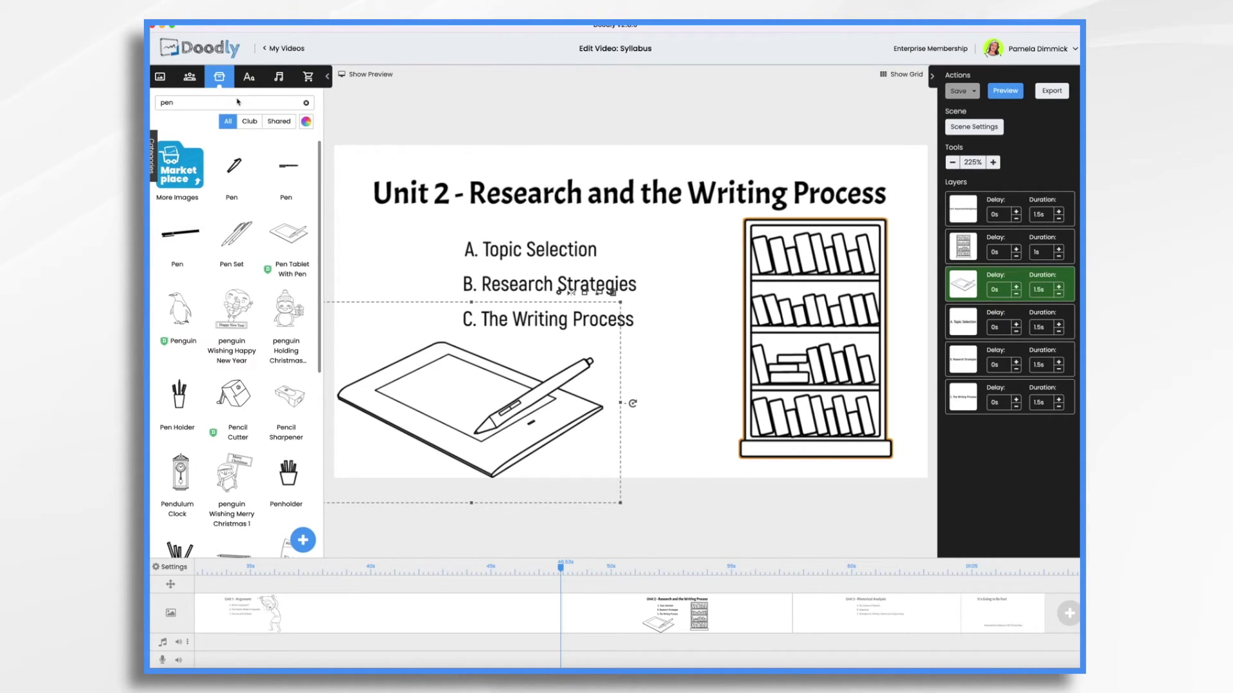
pyautogui.press('BackSpace')
pyautogui.write('t')
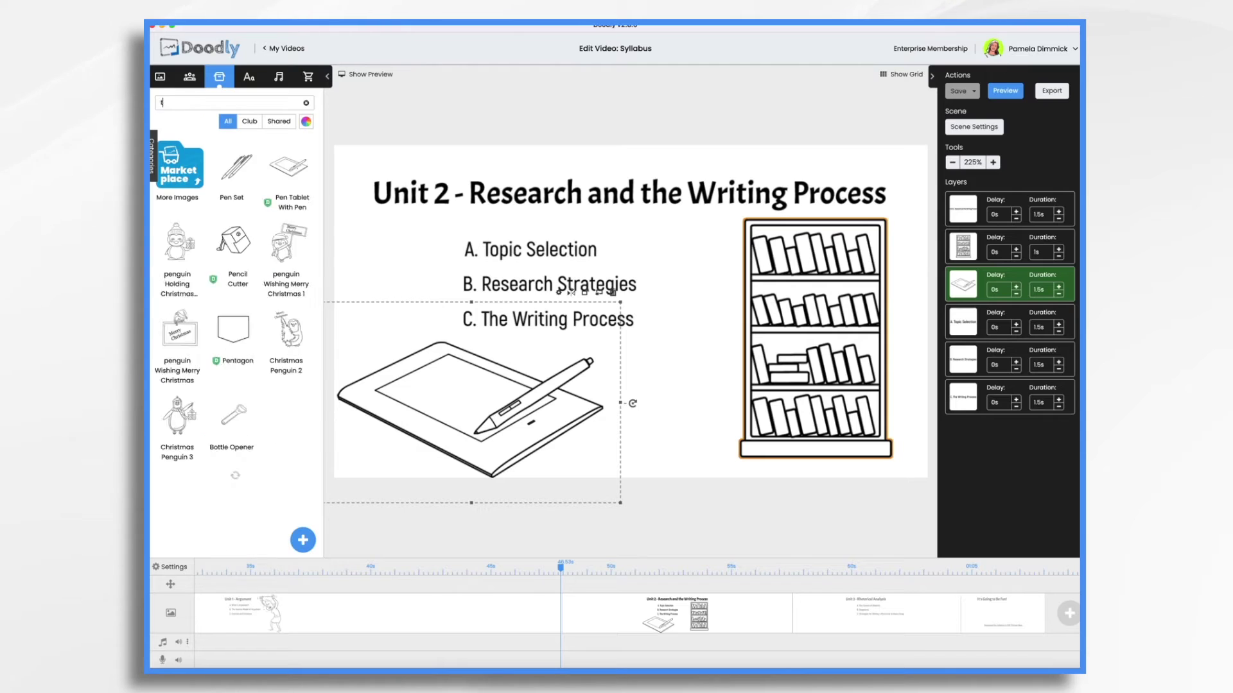
pyautogui.write('eache')
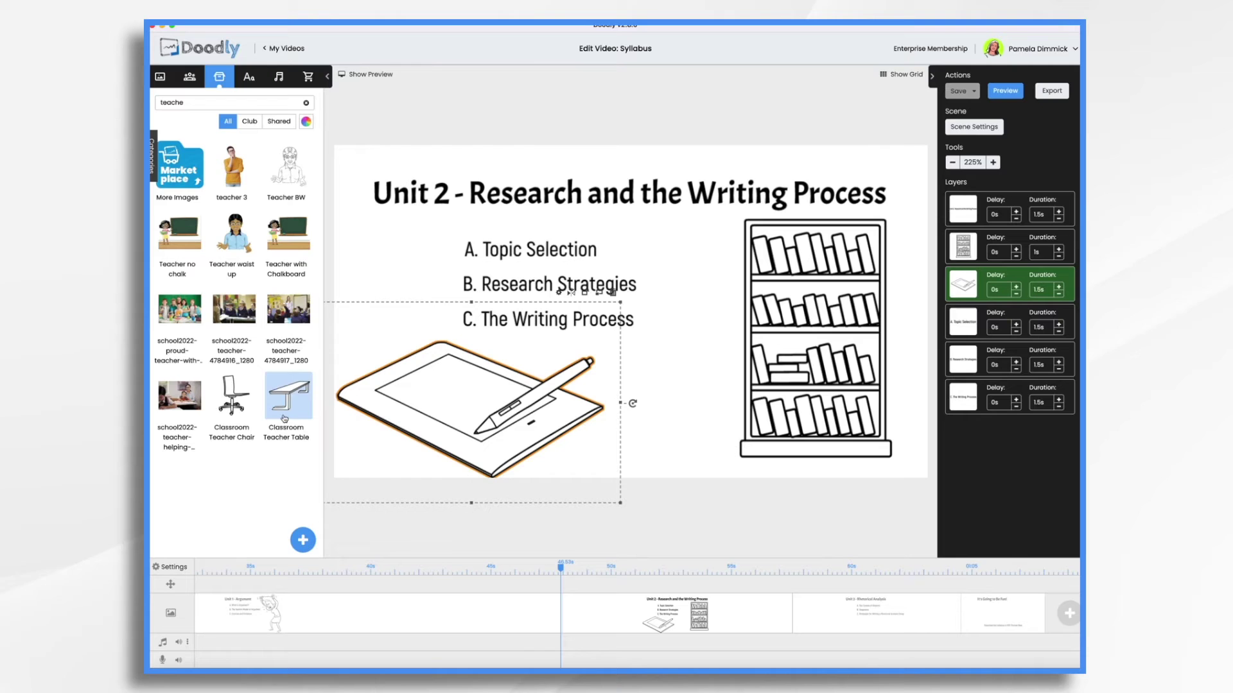
# Upload the teacher 2 image as a new prop
pyautogui.click(302, 542)
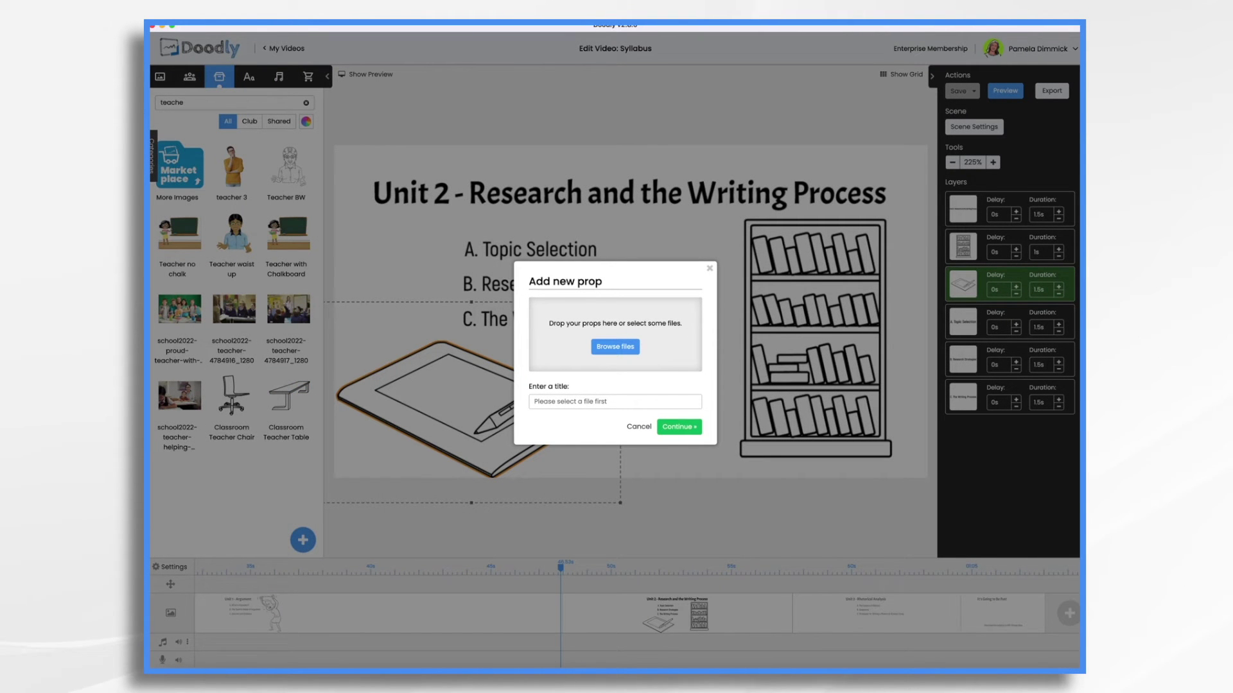
pyautogui.moveTo(770, 283); pyautogui.dragTo(613, 347)
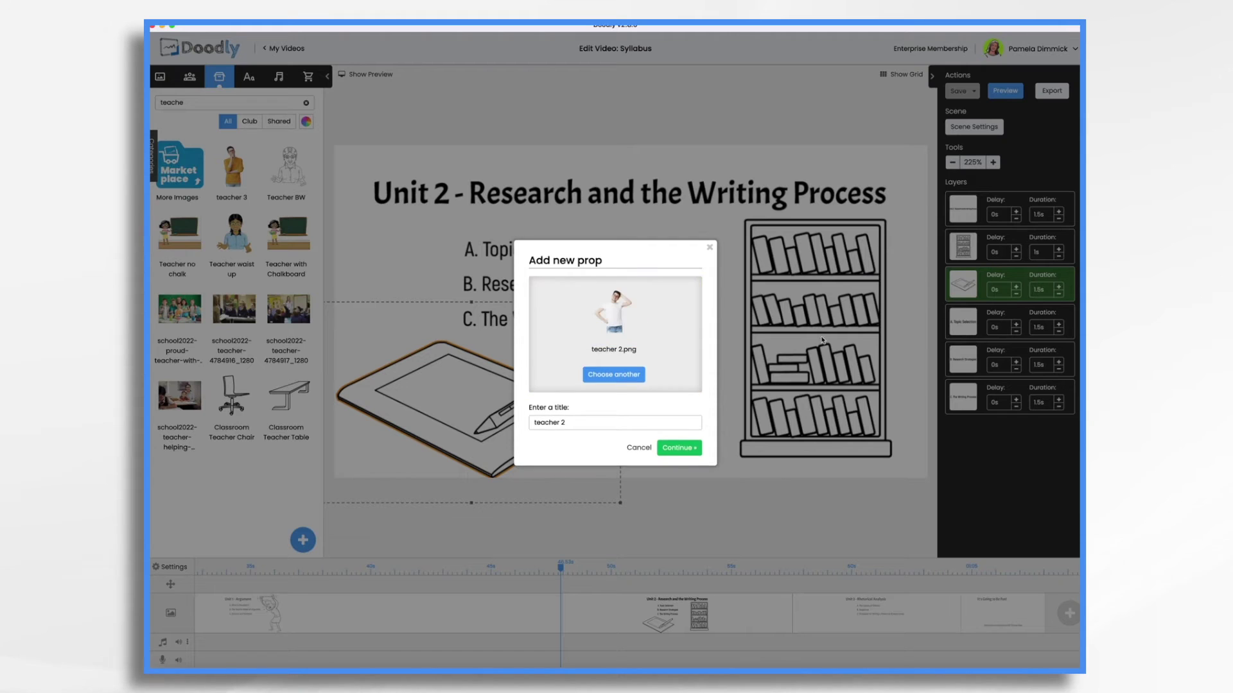
pyautogui.click(682, 449)
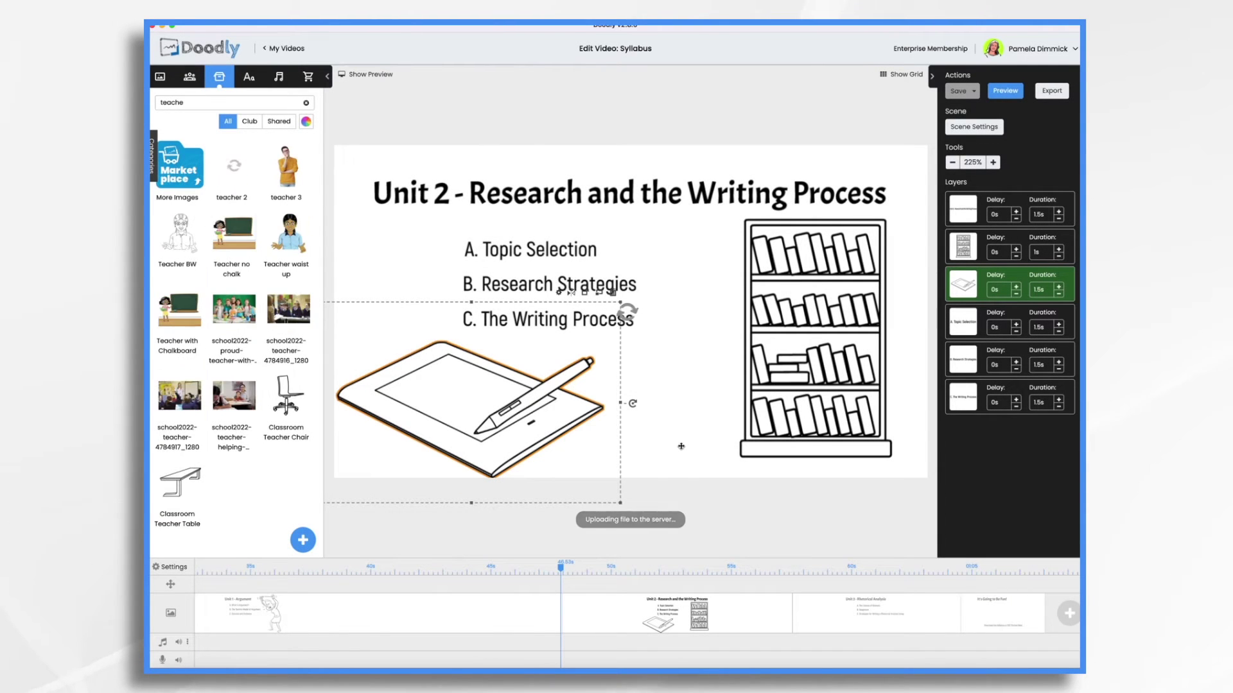
# Delete the bookshelf from the Unit 2 slide
pyautogui.click(847, 323)
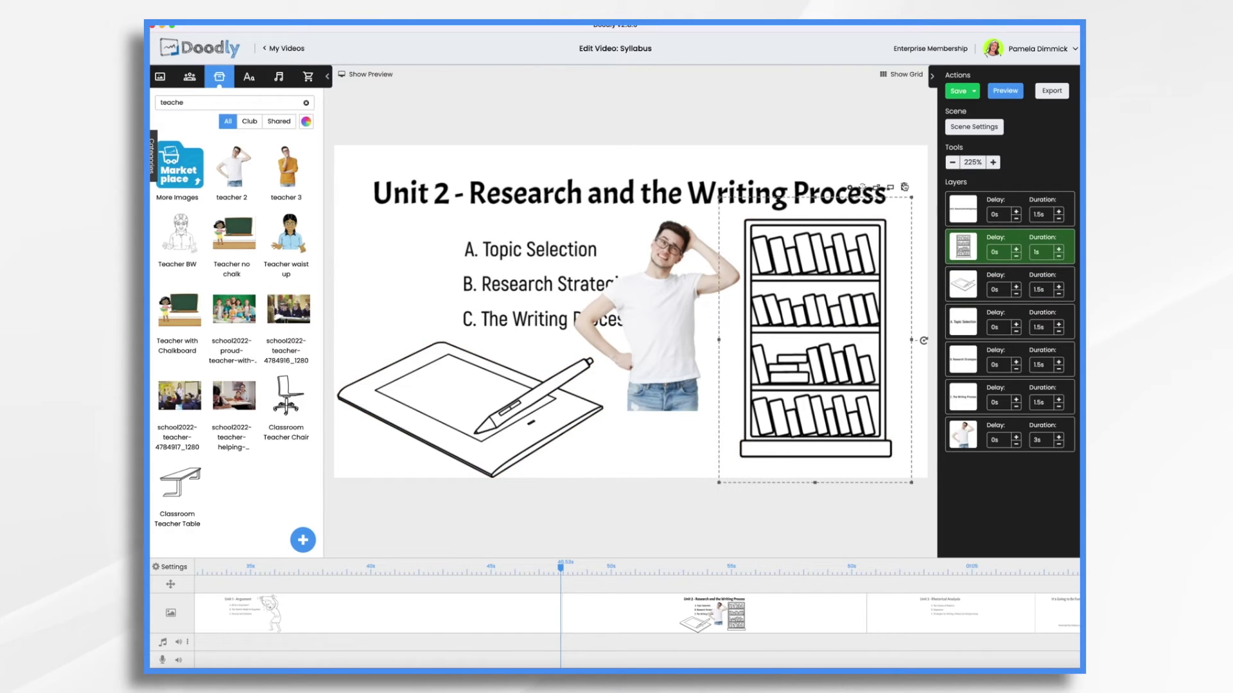
pyautogui.click(904, 187)
pyautogui.click(642, 373)
# Enlarge the teacher 2 image and position it at the slide's right
pyautogui.moveTo(667, 312); pyautogui.dragTo(762, 431)
pyautogui.moveTo(759, 335); pyautogui.dragTo(768, 184)
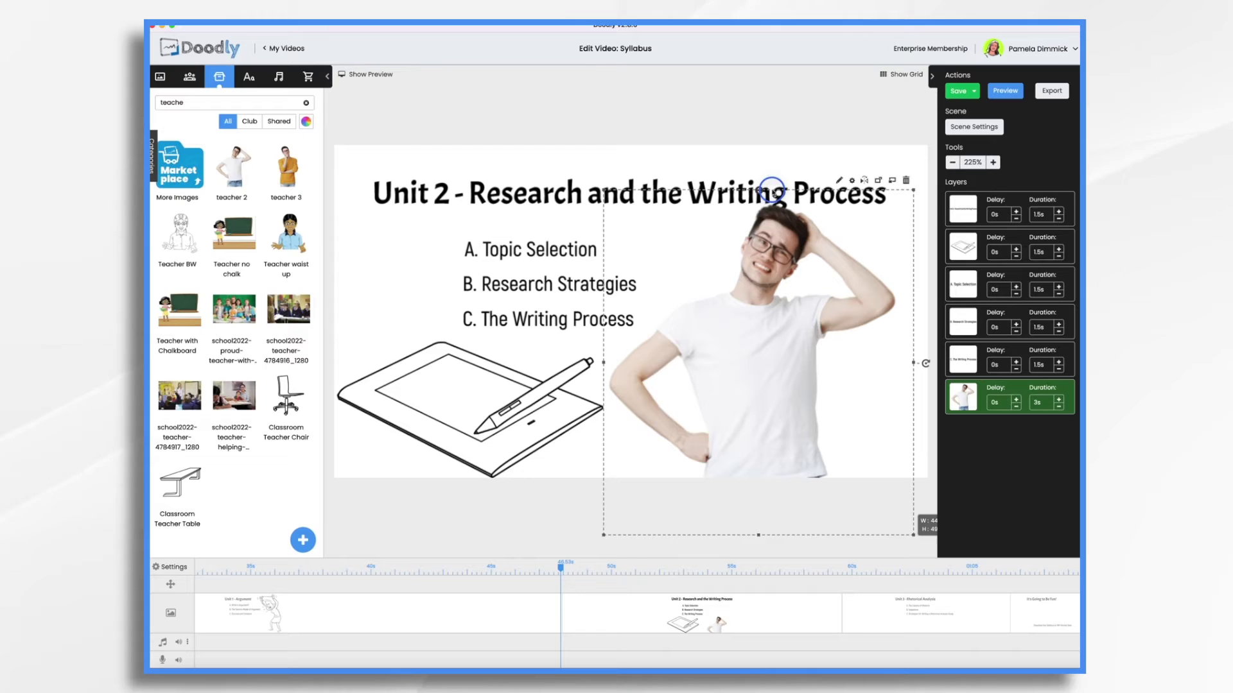
pyautogui.moveTo(788, 382); pyautogui.dragTo(794, 373)
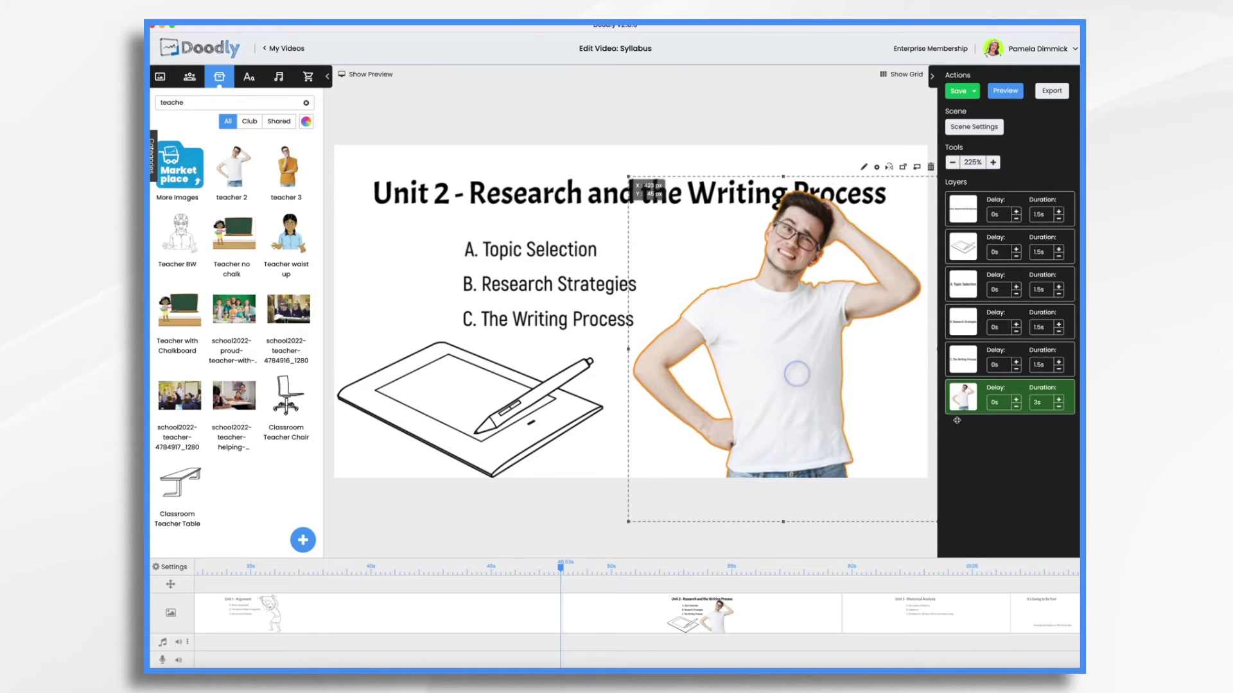
pyautogui.moveTo(963, 394); pyautogui.dragTo(964, 233)
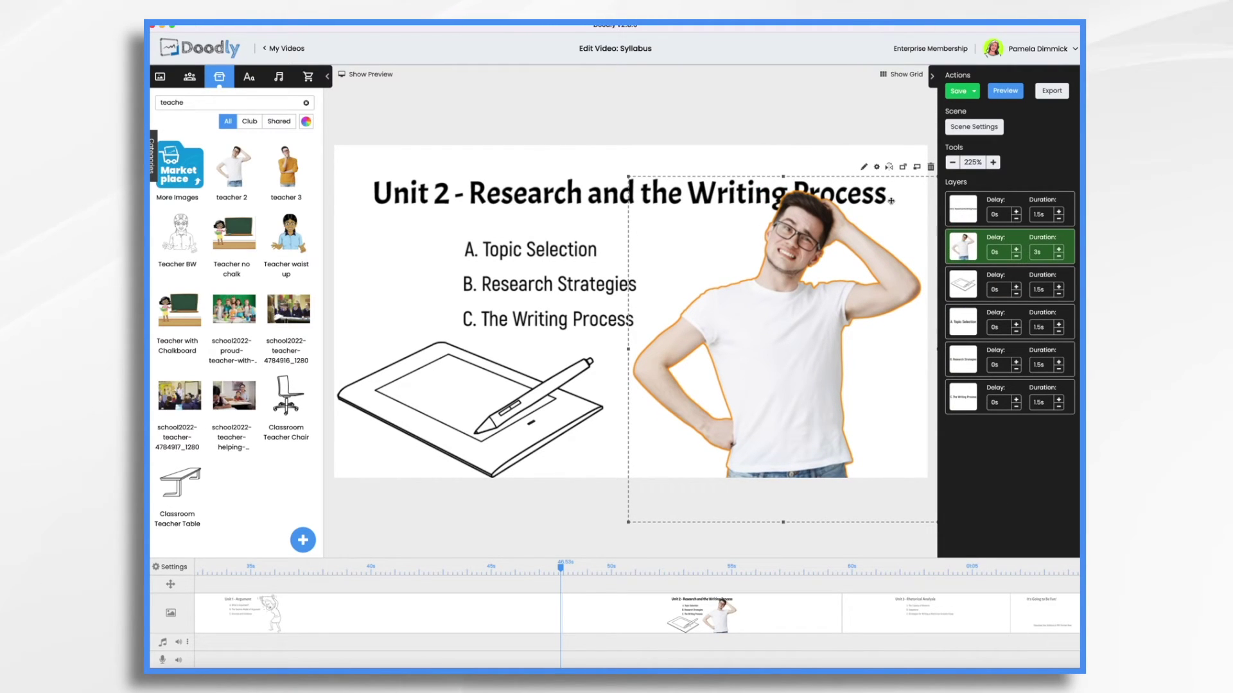
# Set the teacher 2 image's Reveal Mode to Fade and save
pyautogui.click(865, 168)
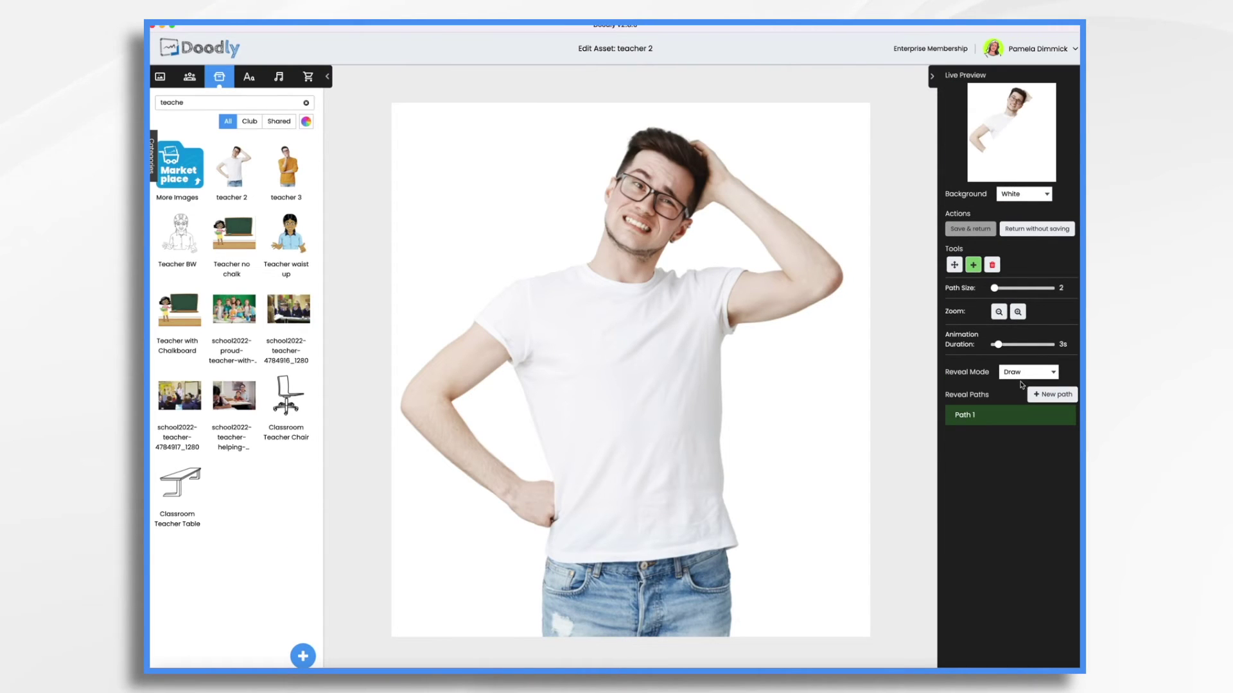
pyautogui.click(1022, 374)
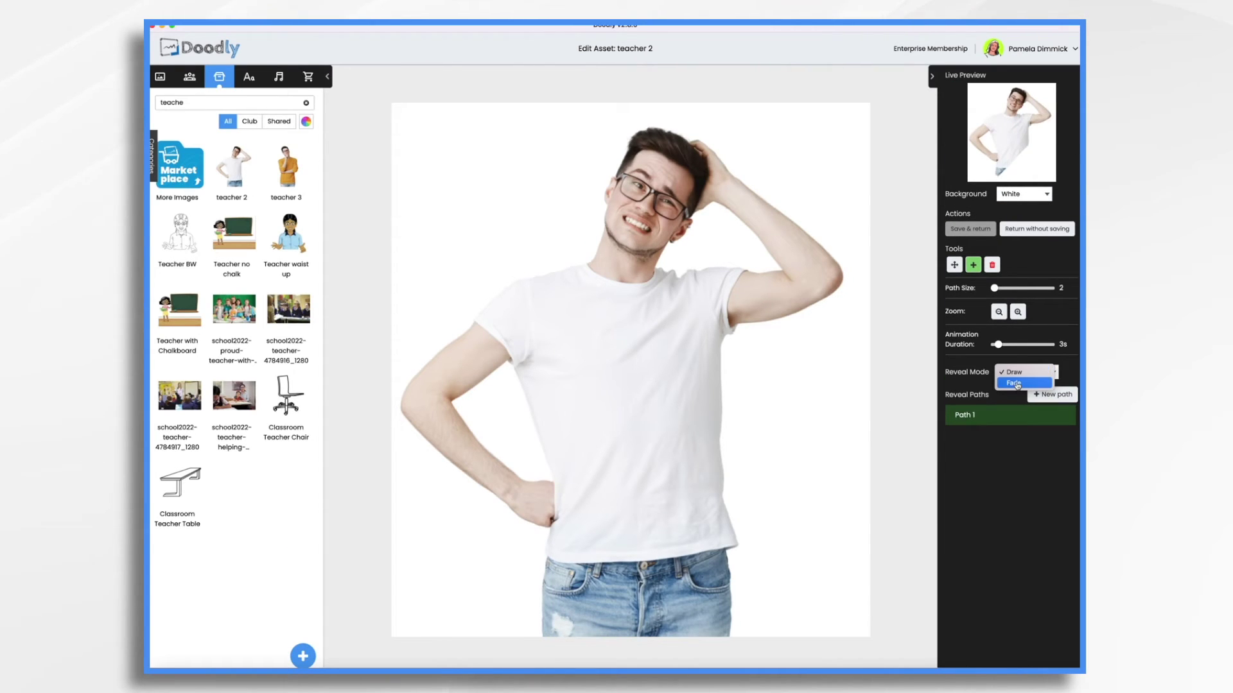
pyautogui.click(1017, 384)
pyautogui.click(970, 229)
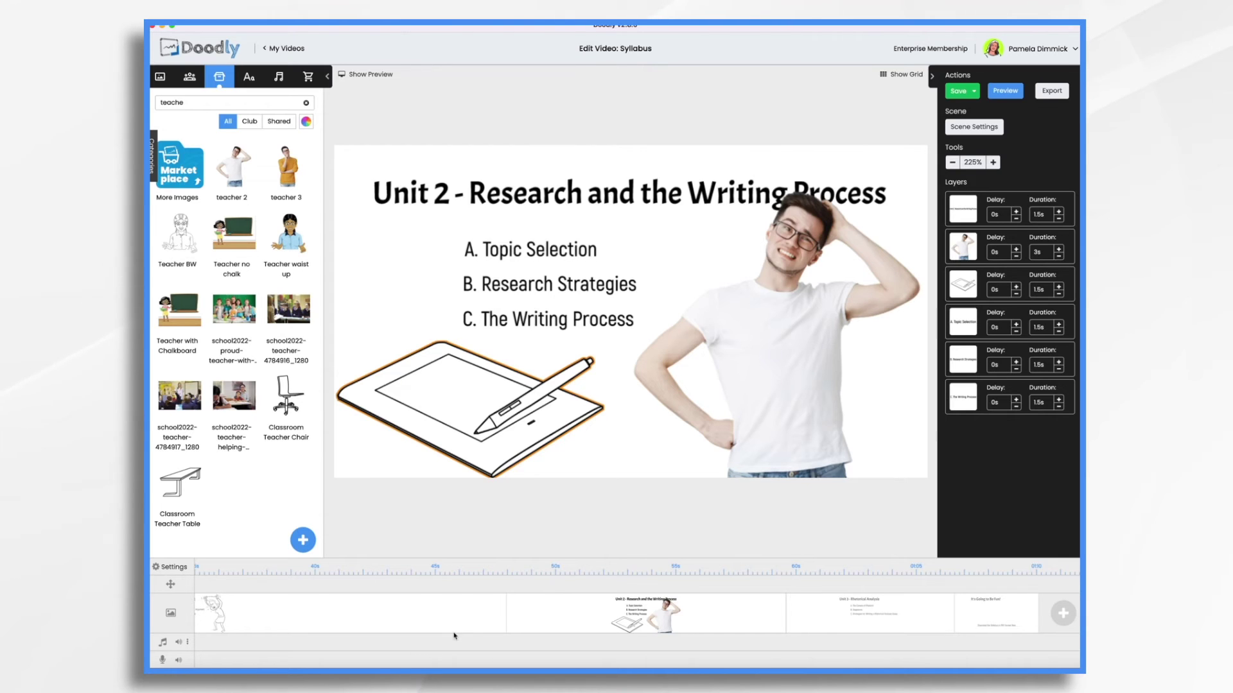
# From the Unit 1 scene, upload Nerd.png as a new prop
pyautogui.click(427, 616)
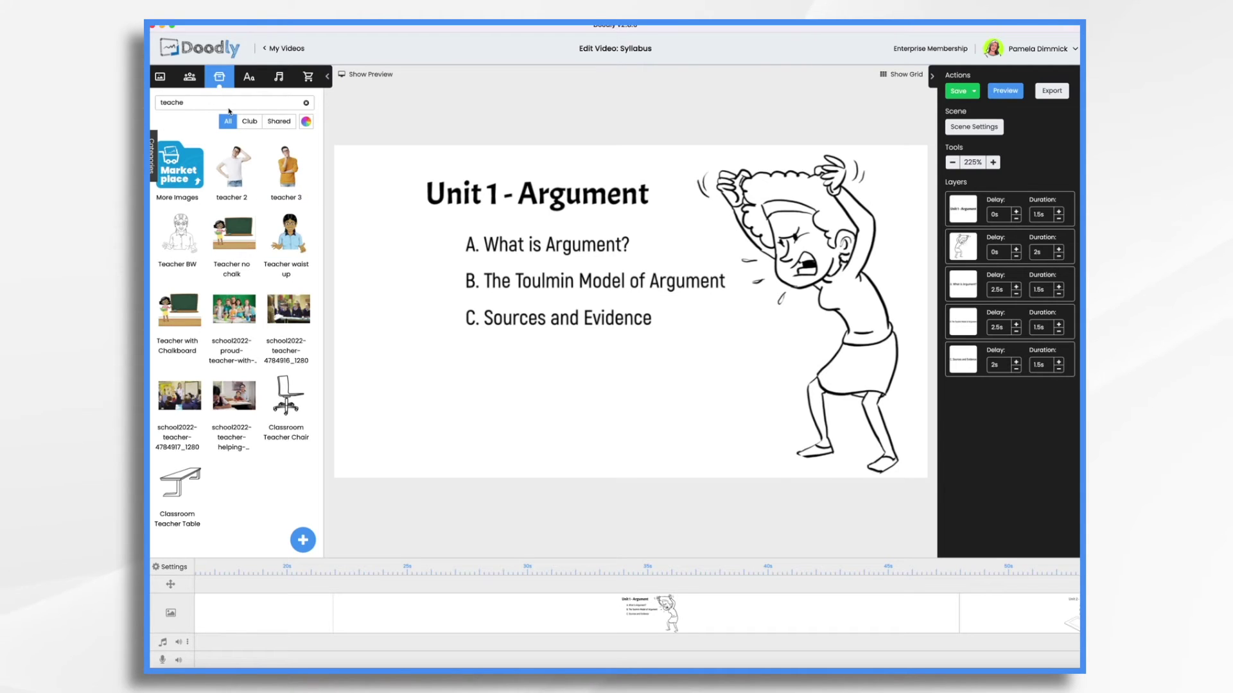
pyautogui.click(303, 540)
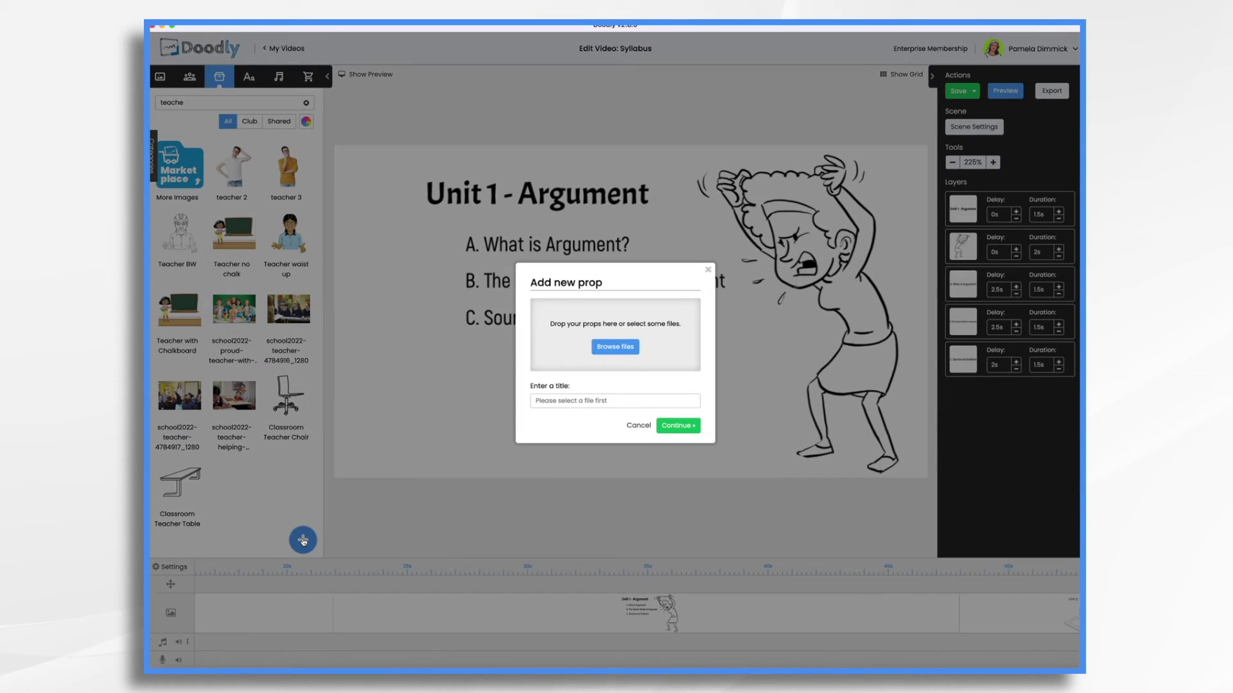
pyautogui.moveTo(957, 308); pyautogui.dragTo(649, 354)
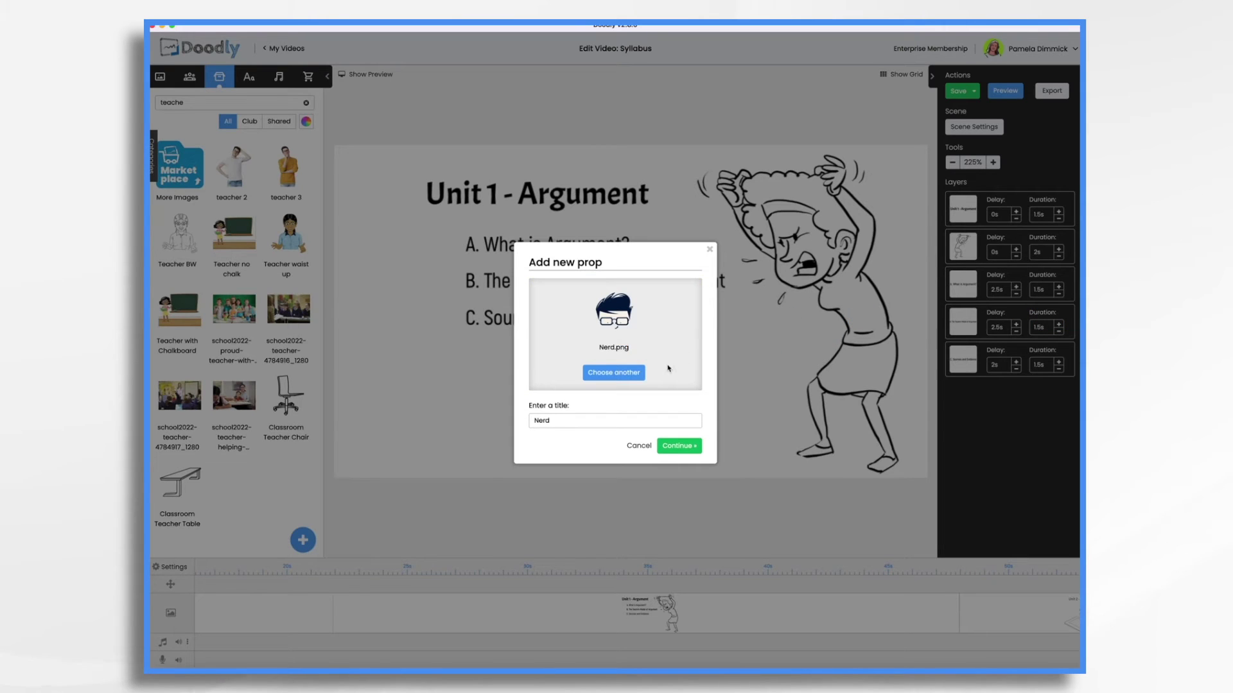
pyautogui.click(678, 447)
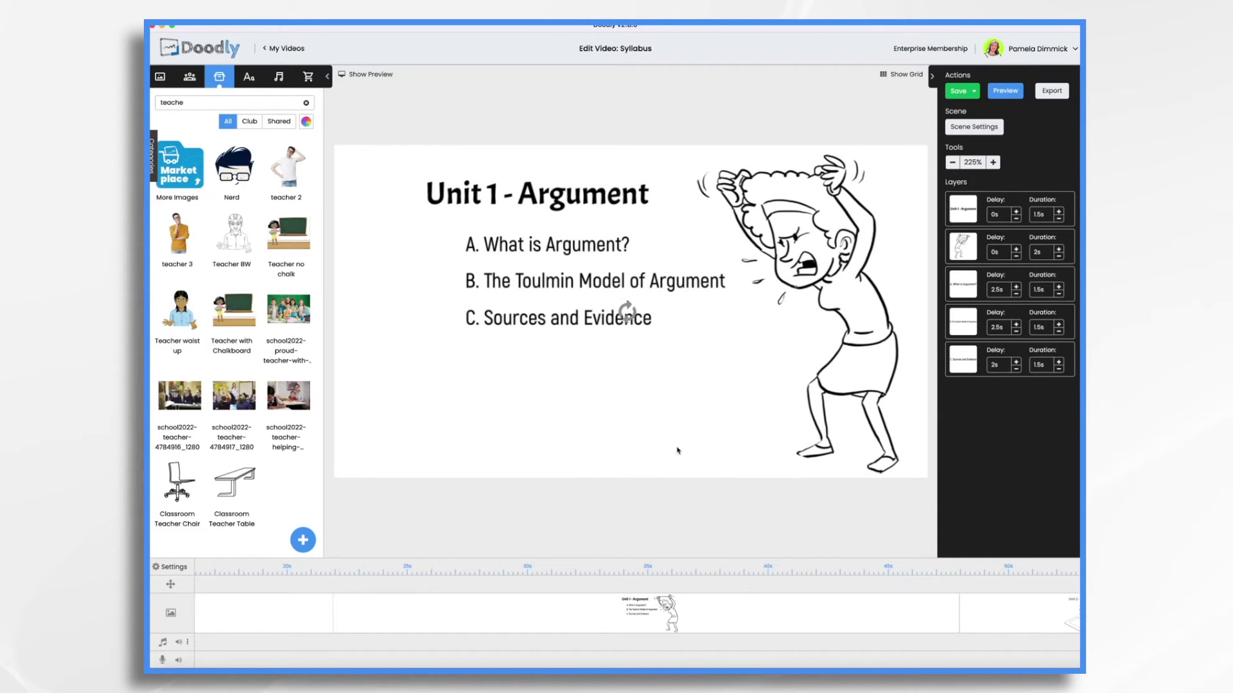
# Move and shrink the Nerd image, then delete it from the Unit 1 scene
pyautogui.moveTo(570, 303); pyautogui.dragTo(412, 403)
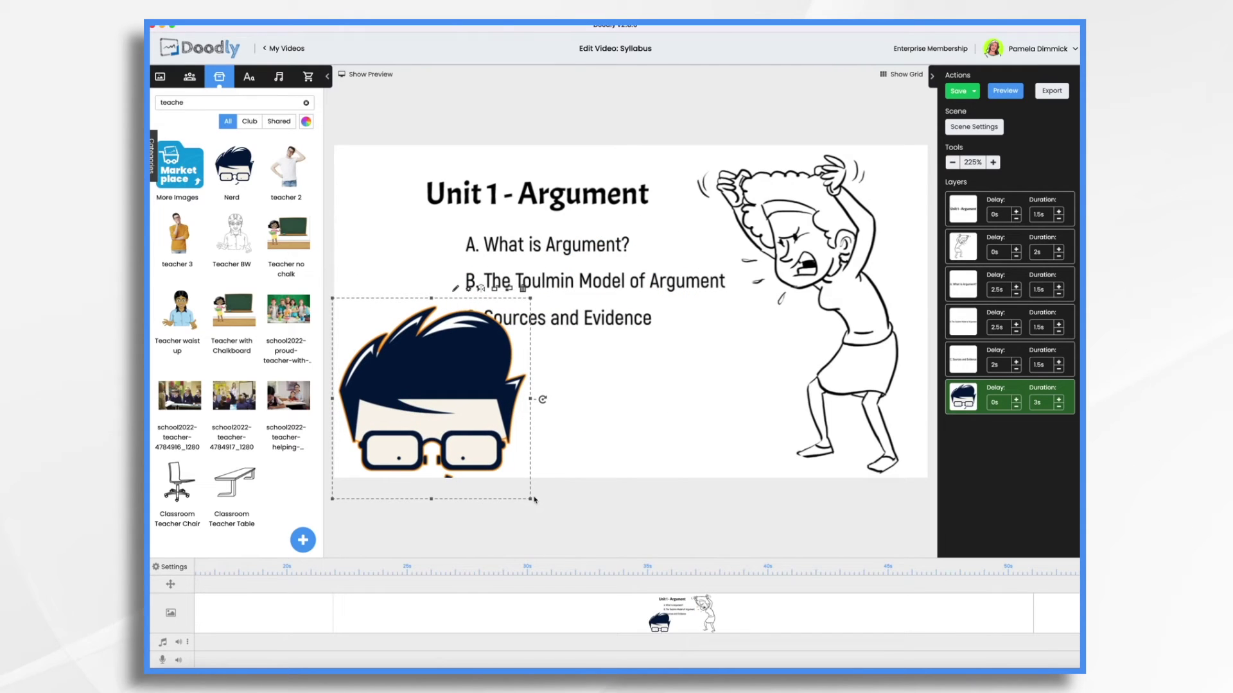
pyautogui.moveTo(530, 498); pyautogui.dragTo(490, 481)
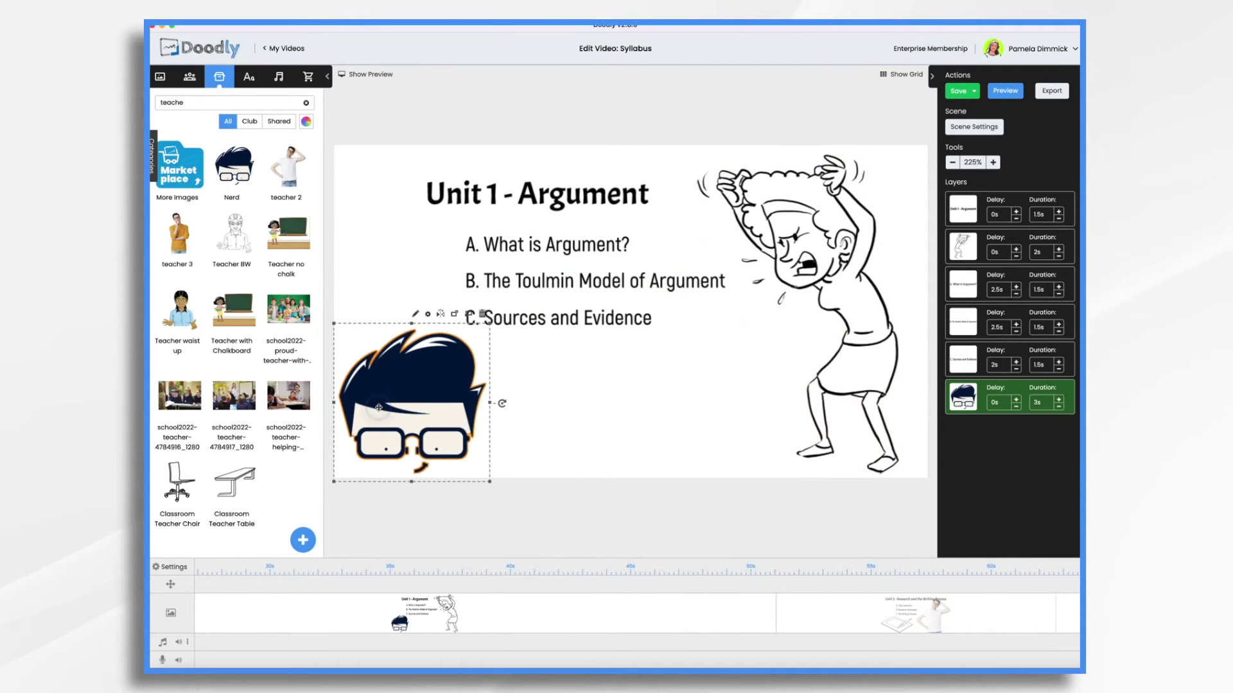
pyautogui.click(483, 314)
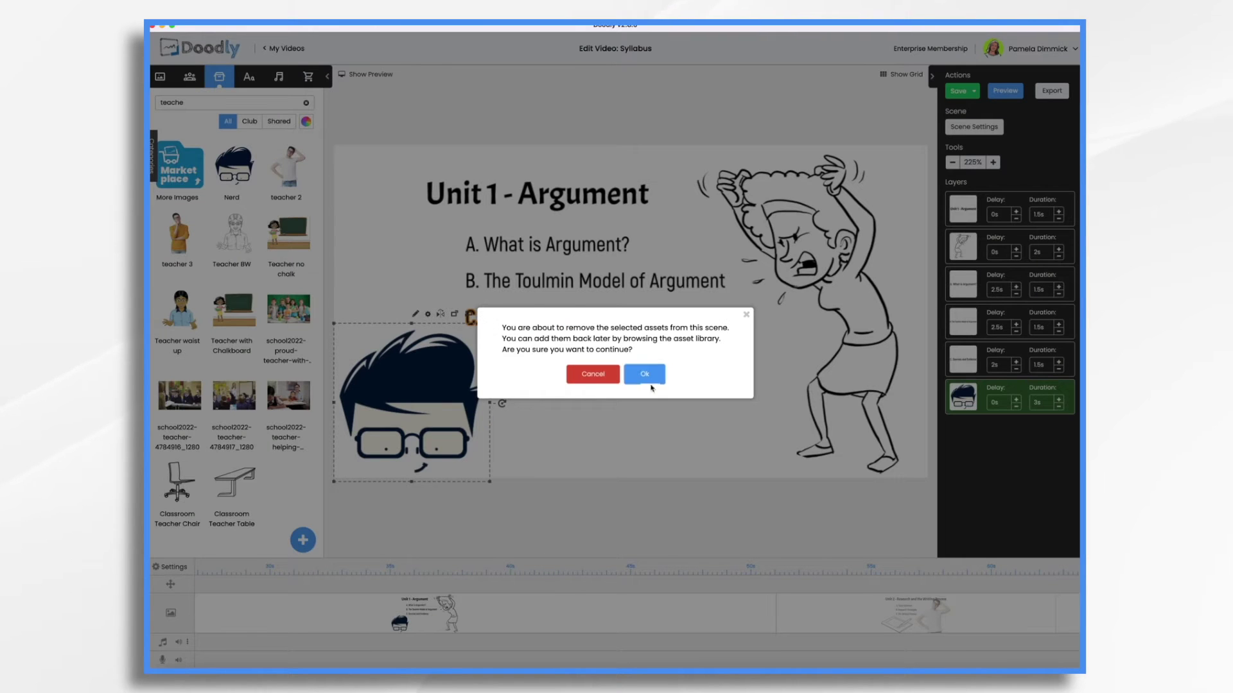
pyautogui.click(645, 375)
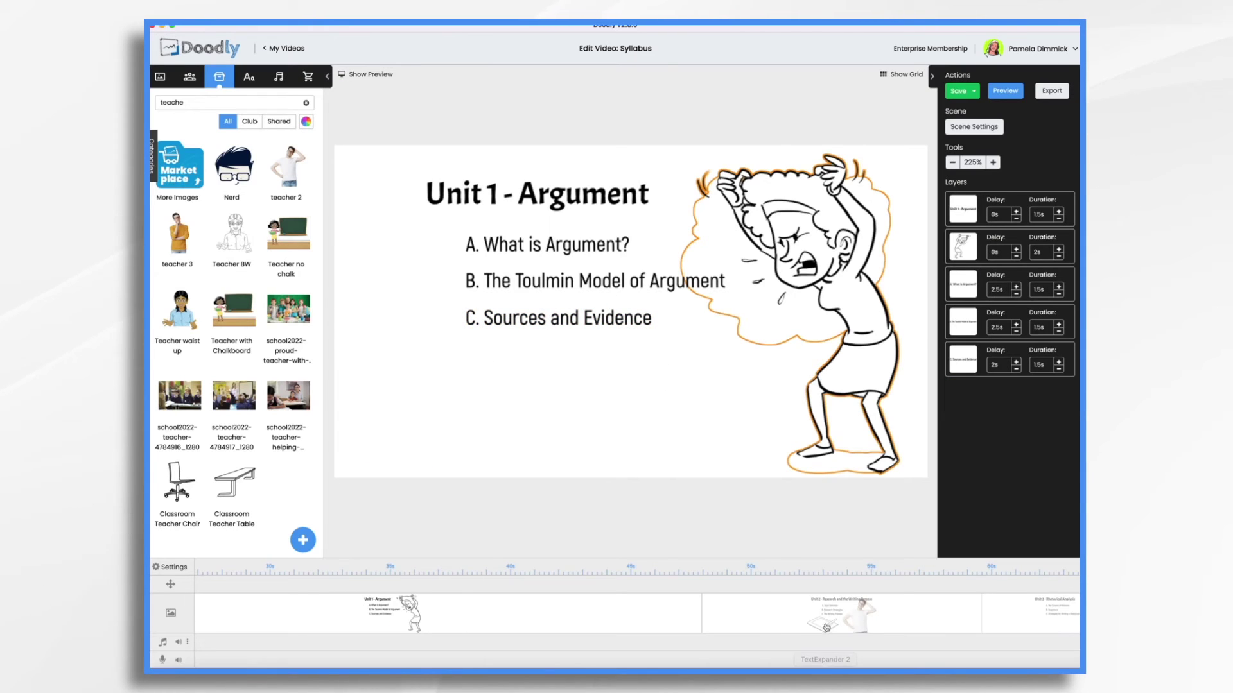
pyautogui.hscroll(5, 826, 627)
# Place a shrunken Nerd image at the lower left of the Unit 3 scene
pyautogui.click(747, 621)
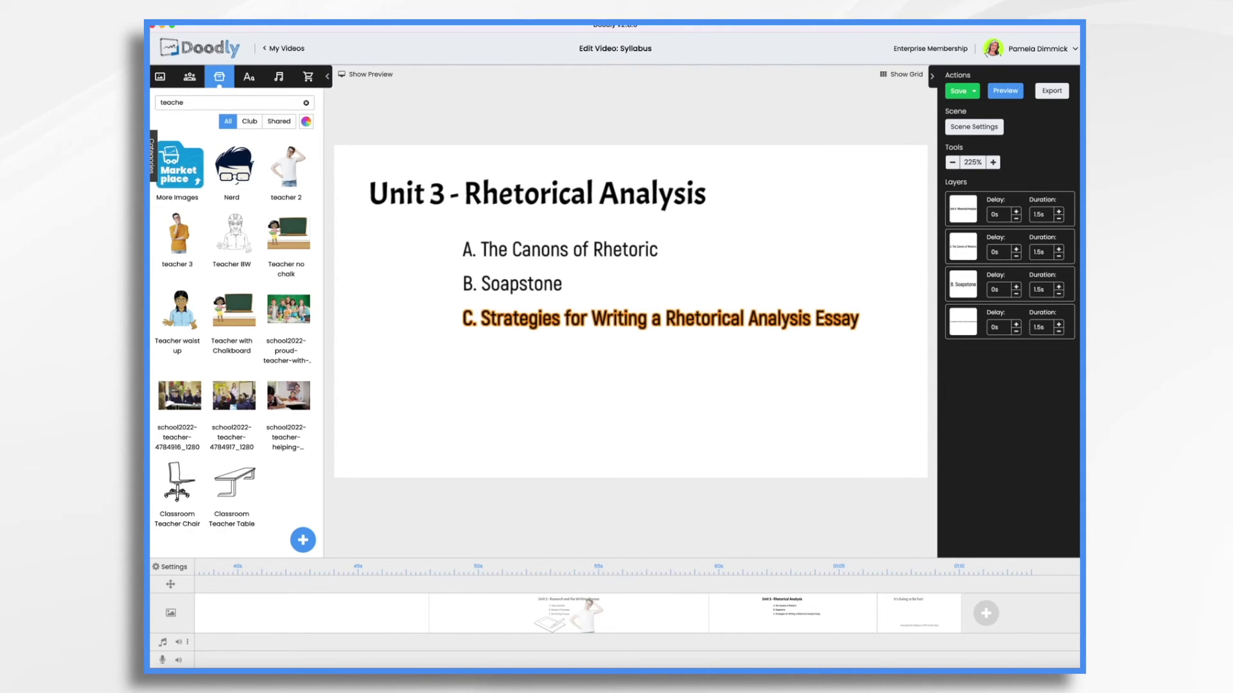
pyautogui.moveTo(234, 169); pyautogui.dragTo(427, 380)
pyautogui.moveTo(525, 478); pyautogui.dragTo(485, 432)
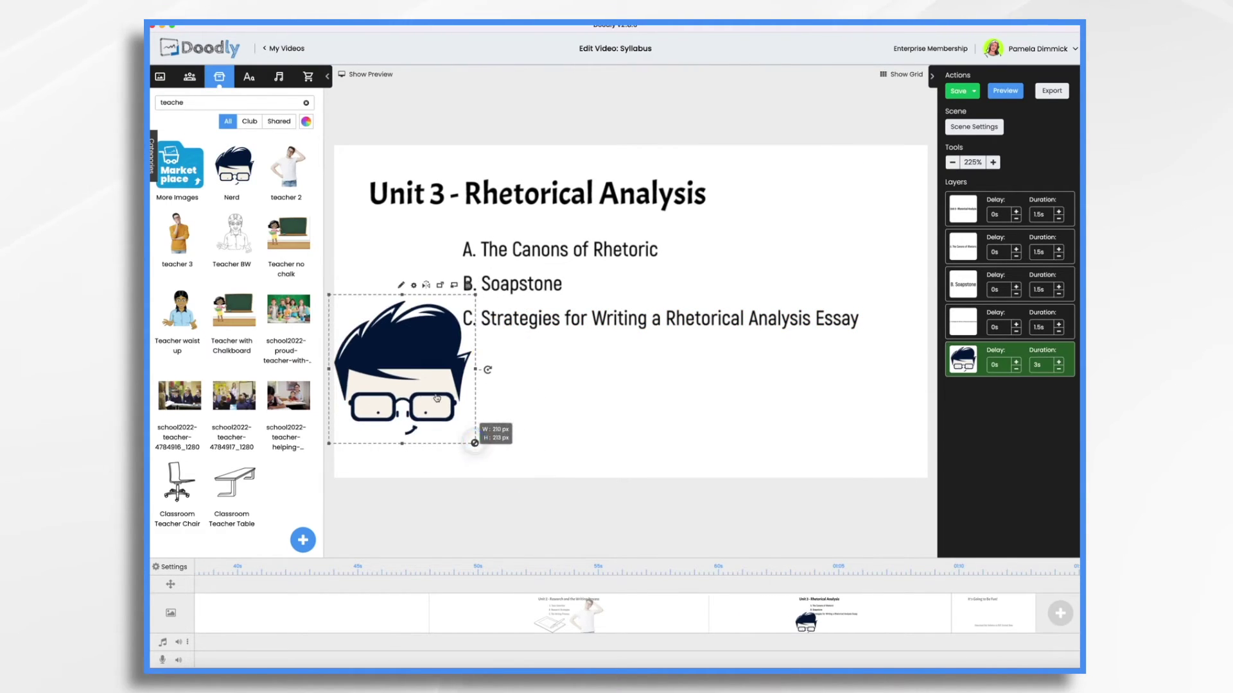
pyautogui.moveTo(413, 388); pyautogui.dragTo(426, 408)
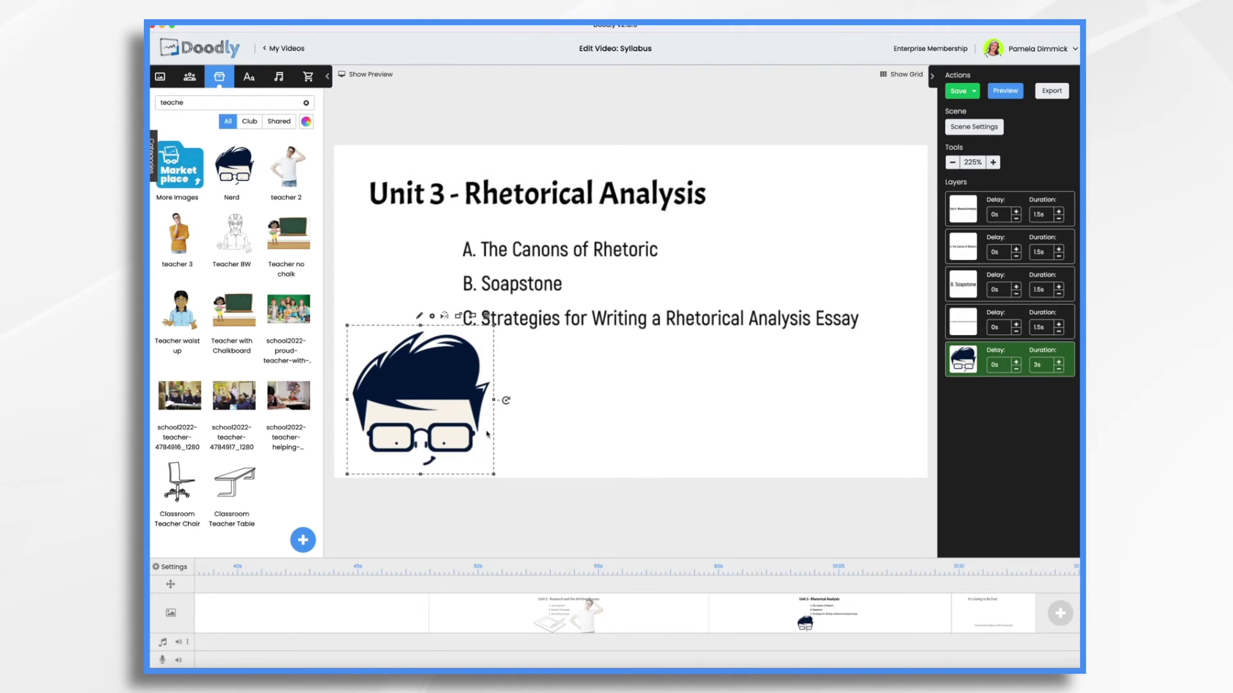
# Add an enlarged Speech Bubble 6 beside the Nerd, layered behind the topic text
pyautogui.click(192, 103)
pyautogui.press('BackSpace')
pyautogui.press('BackSpace')
pyautogui.press('BackSpace')
pyautogui.press('BackSpace')
pyautogui.press('BackSpace')
pyautogui.press('BackSpace')
pyautogui.write('spee')
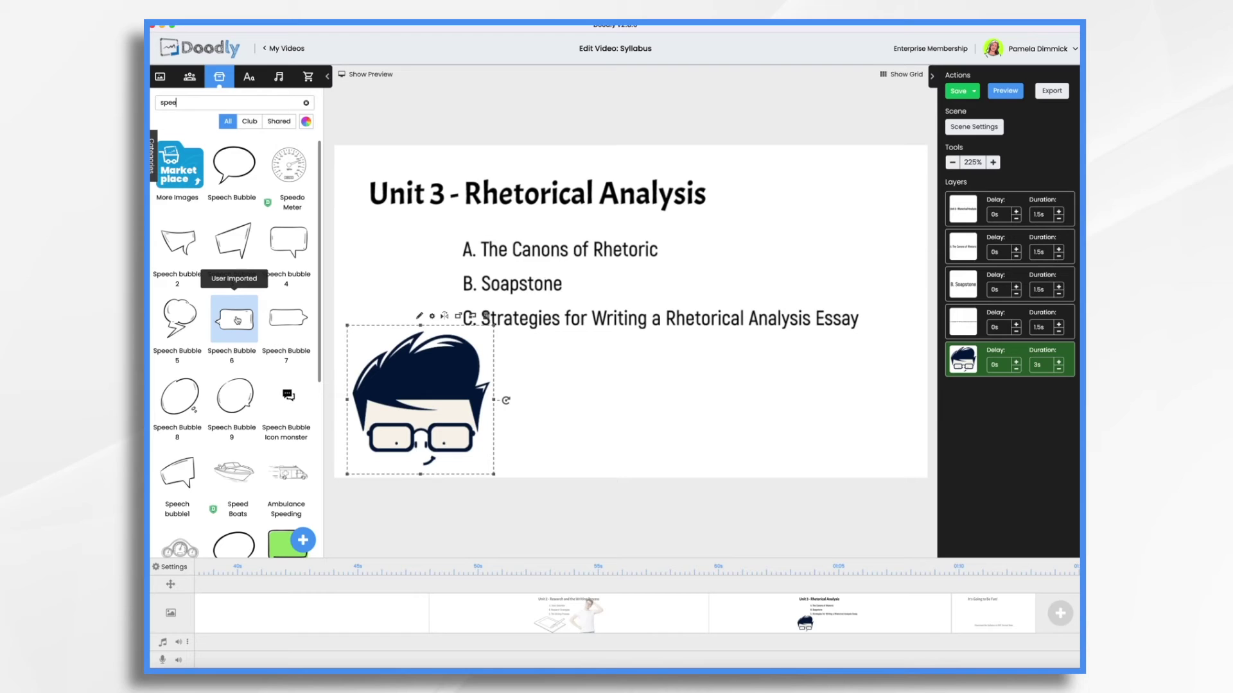
pyautogui.moveTo(234, 319); pyautogui.dragTo(649, 361)
pyautogui.click(697, 313)
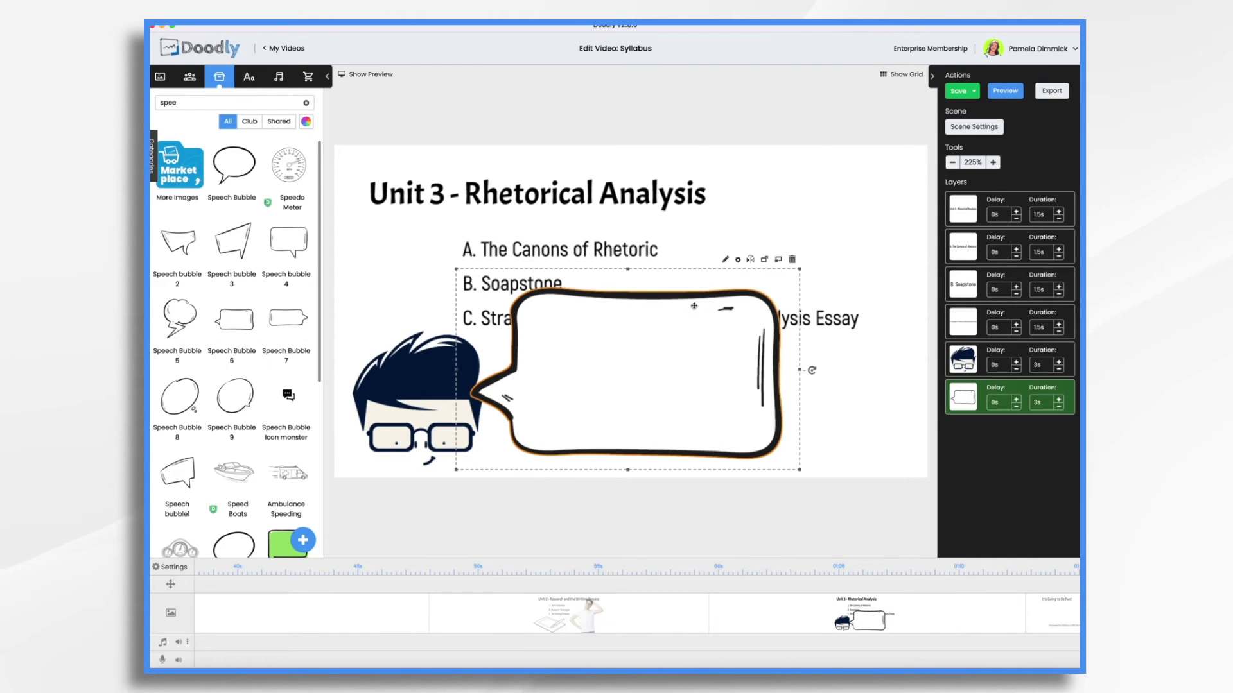
pyautogui.moveTo(629, 265); pyautogui.dragTo(638, 217)
pyautogui.moveTo(647, 360); pyautogui.dragTo(688, 356)
pyautogui.click(440, 344)
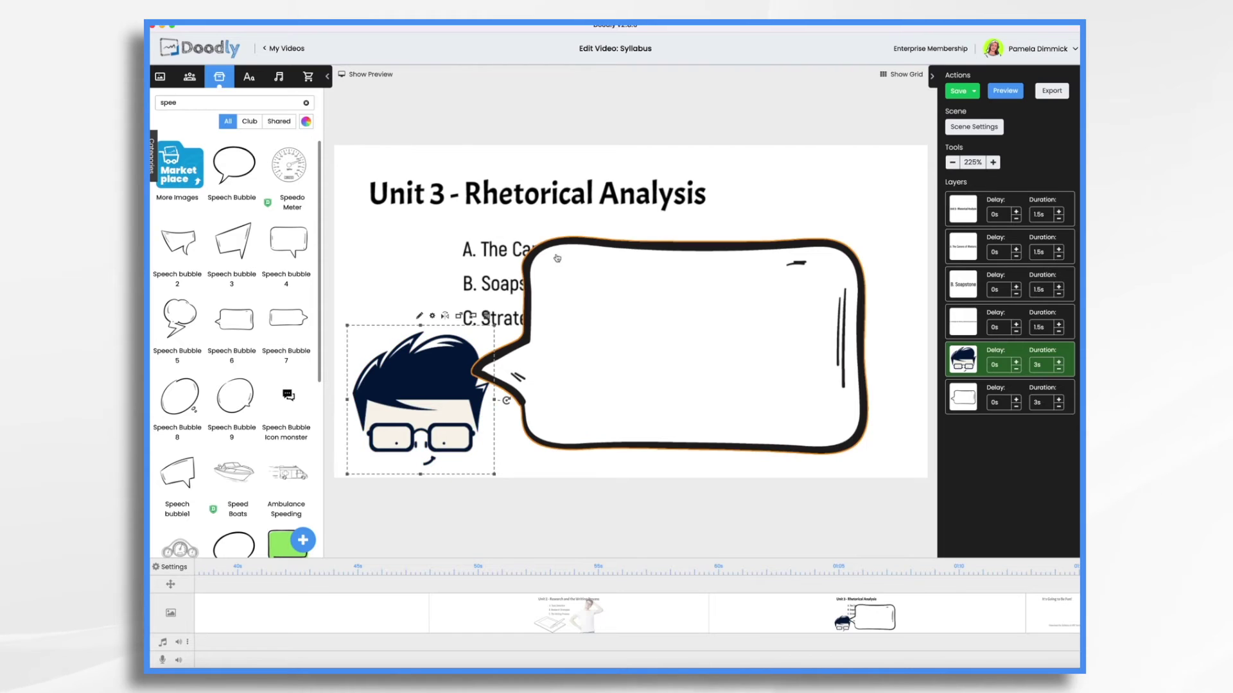
pyautogui.click(491, 247)
pyautogui.moveTo(1027, 402); pyautogui.dragTo(1030, 289)
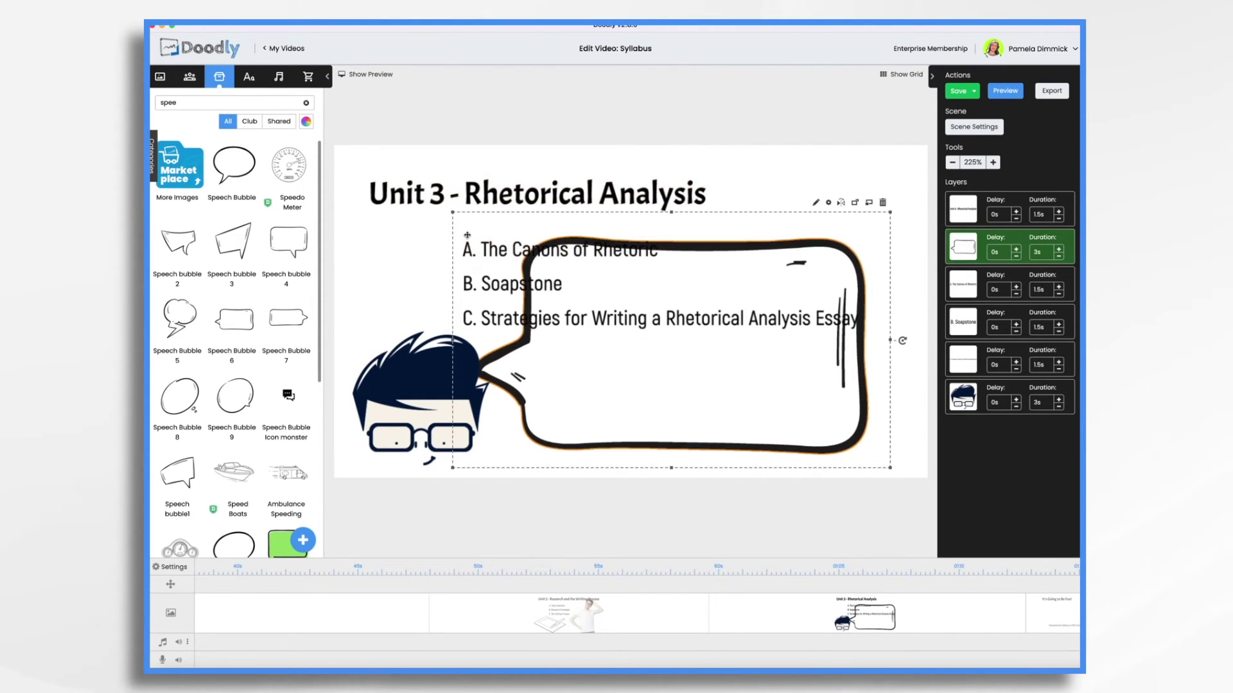
# Move the three topic lines into the speech bubble and word-wrap the third topic
pyautogui.click(508, 254)
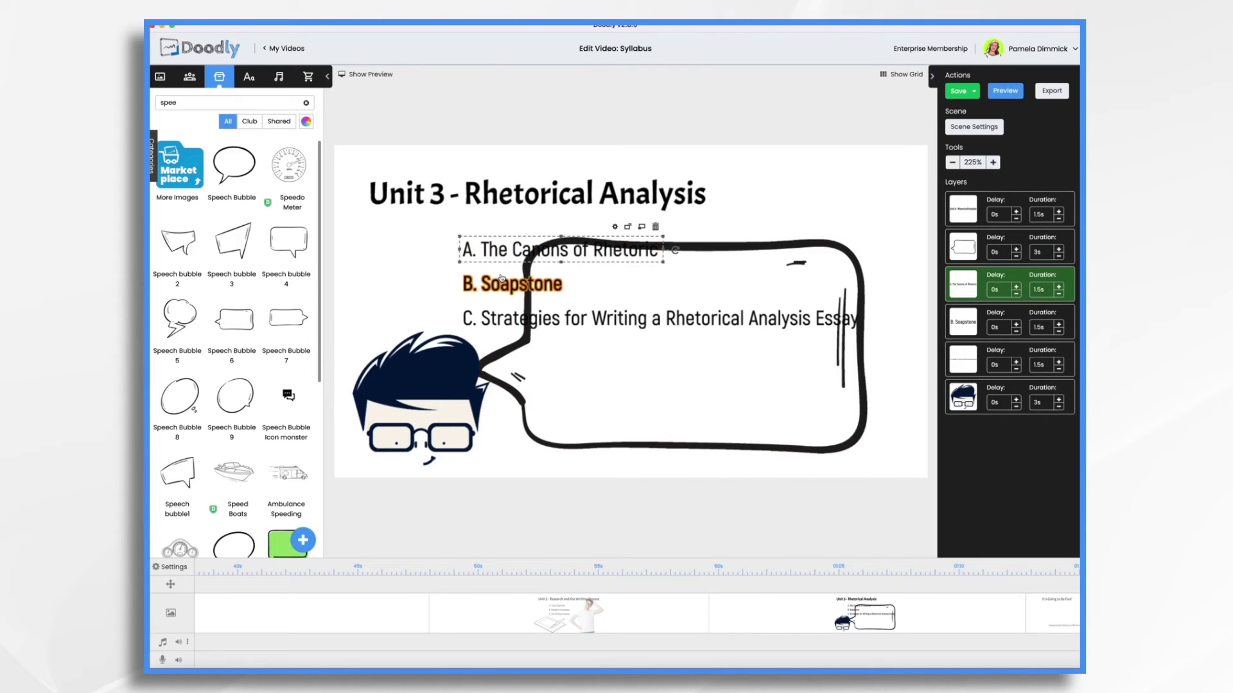
pyautogui.keyDown('shift'); pyautogui.click(502, 278); pyautogui.keyUp('shift')
pyautogui.keyDown('shift'); pyautogui.click(497, 311); pyautogui.keyUp('shift')
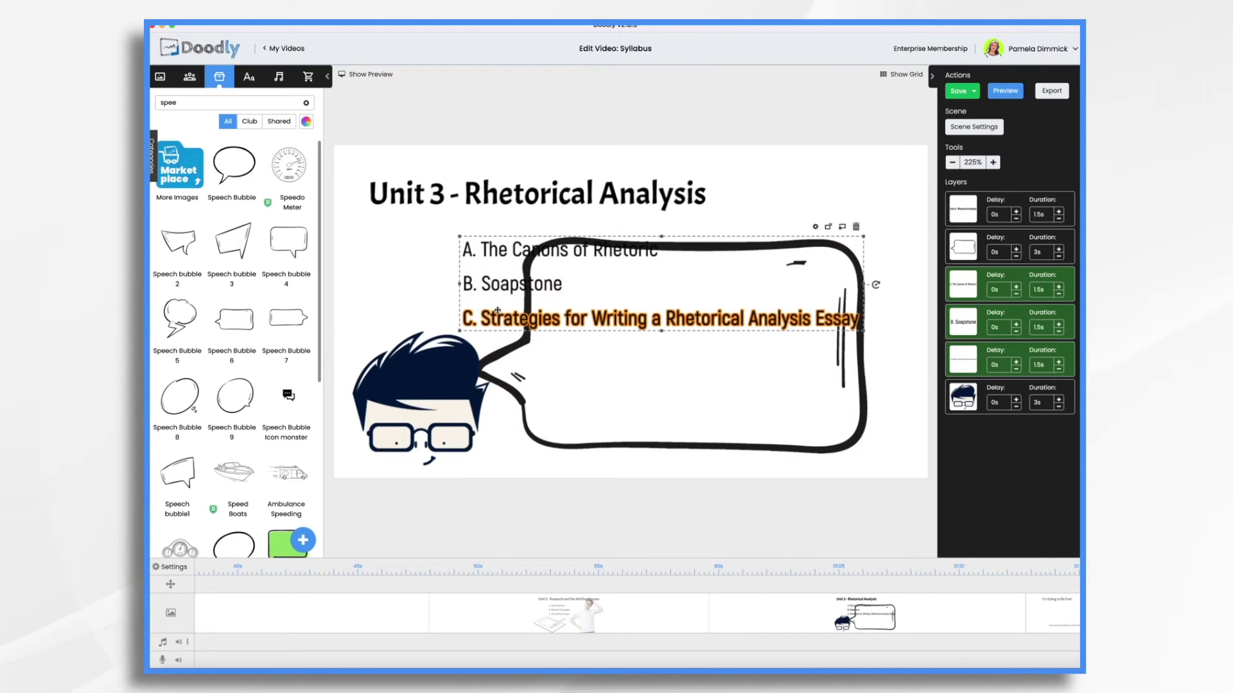
pyautogui.moveTo(497, 311); pyautogui.dragTo(581, 342)
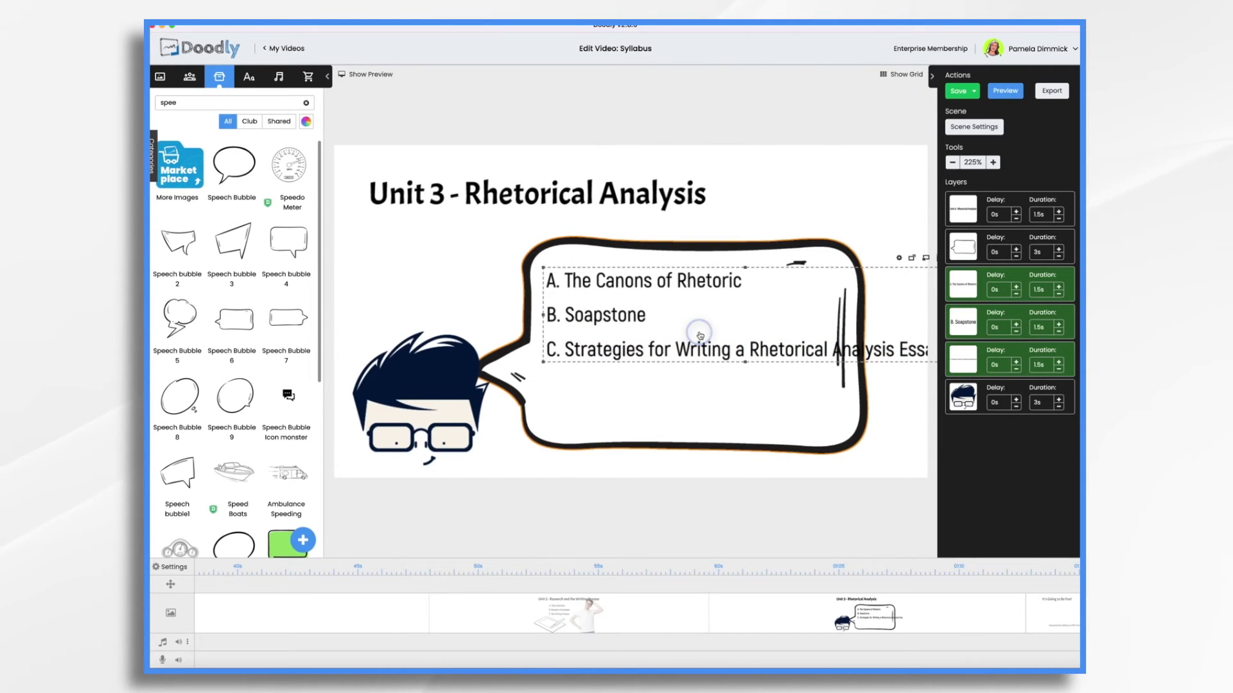
pyautogui.click(697, 334)
pyautogui.doubleClick(689, 352)
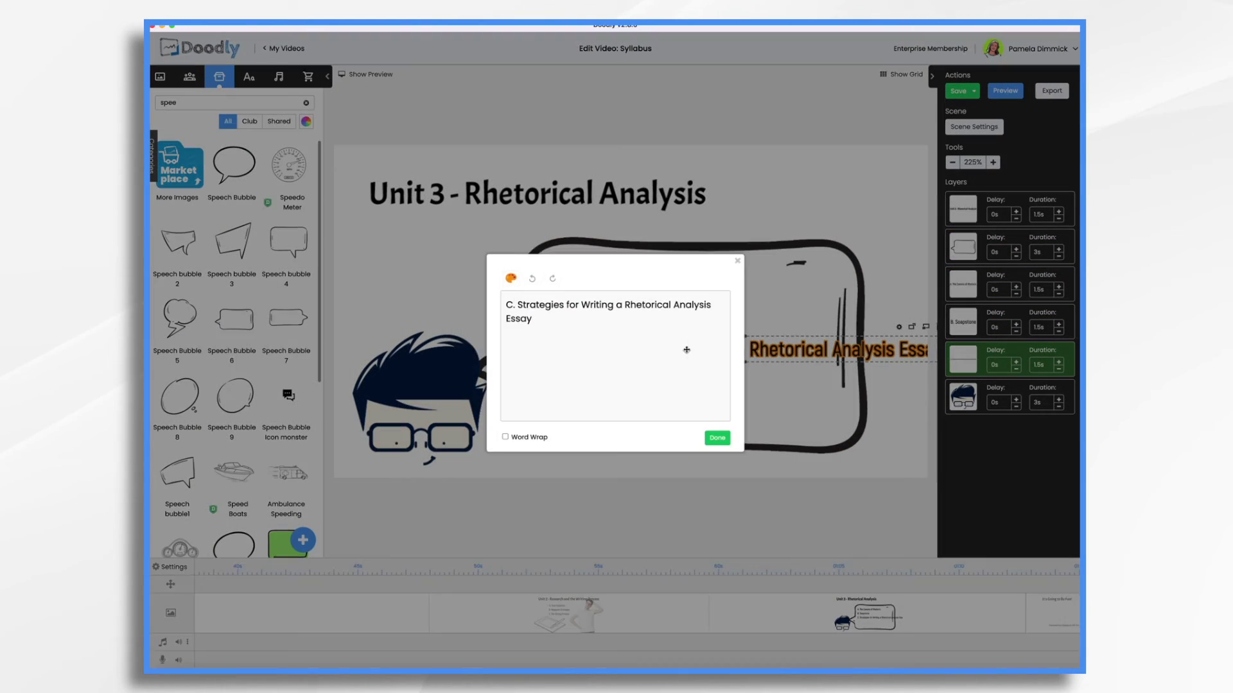
pyautogui.click(723, 446)
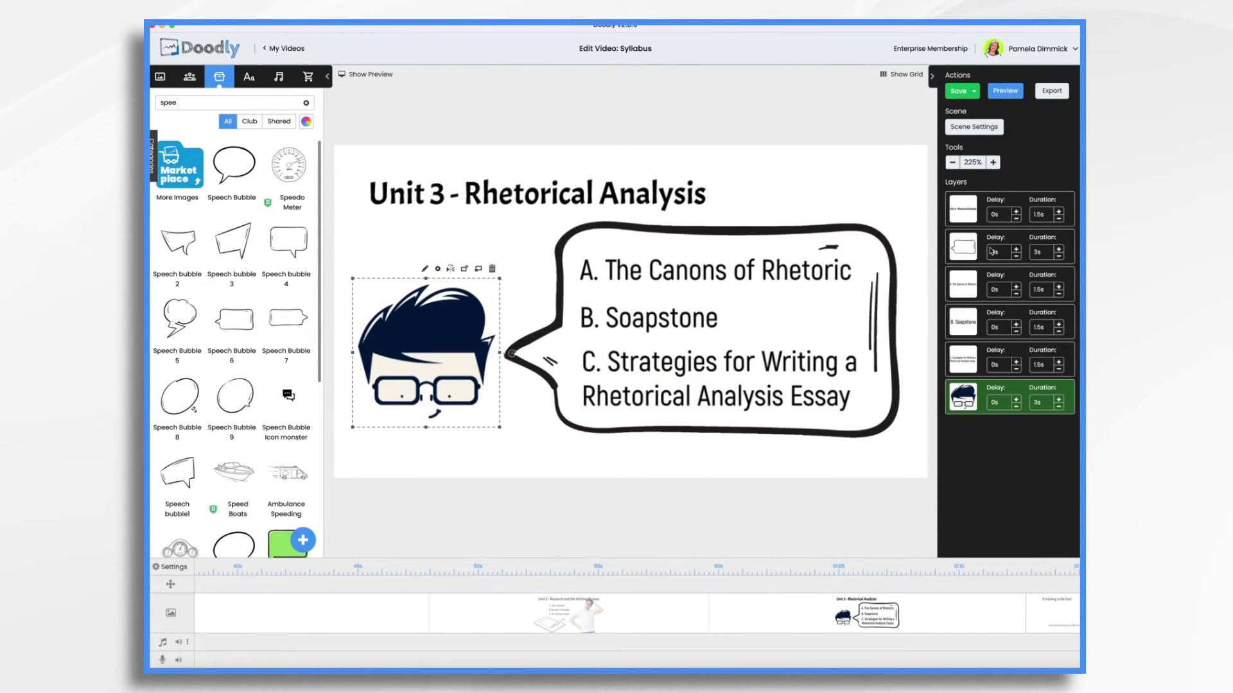
# Shorten the speech bubble's drawing duration to 1s
pyautogui.click(965, 240)
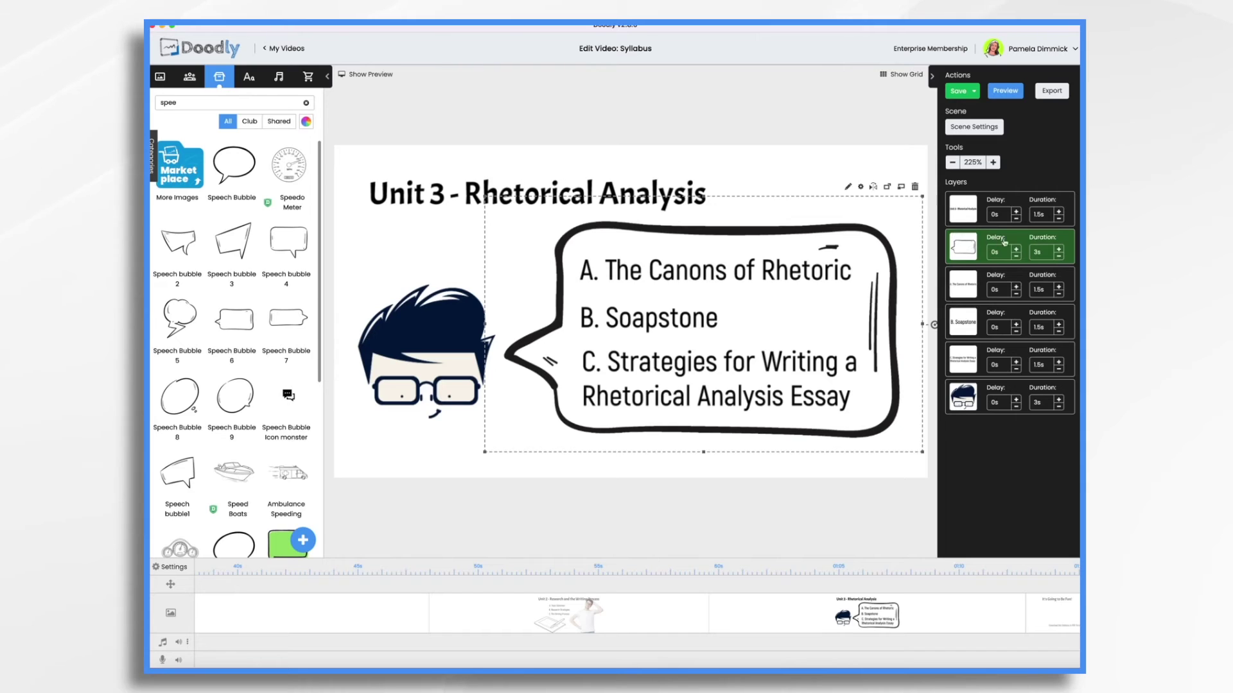
pyautogui.click(1060, 256)
pyautogui.click(1060, 255)
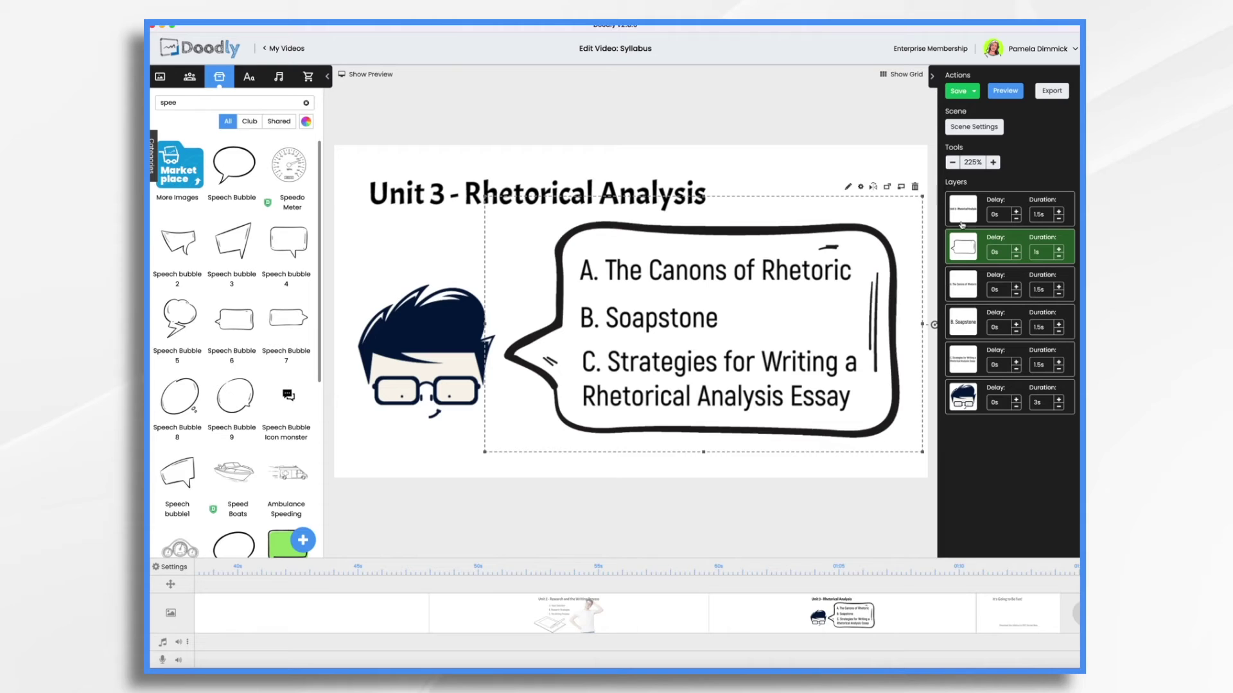
pyautogui.click(849, 187)
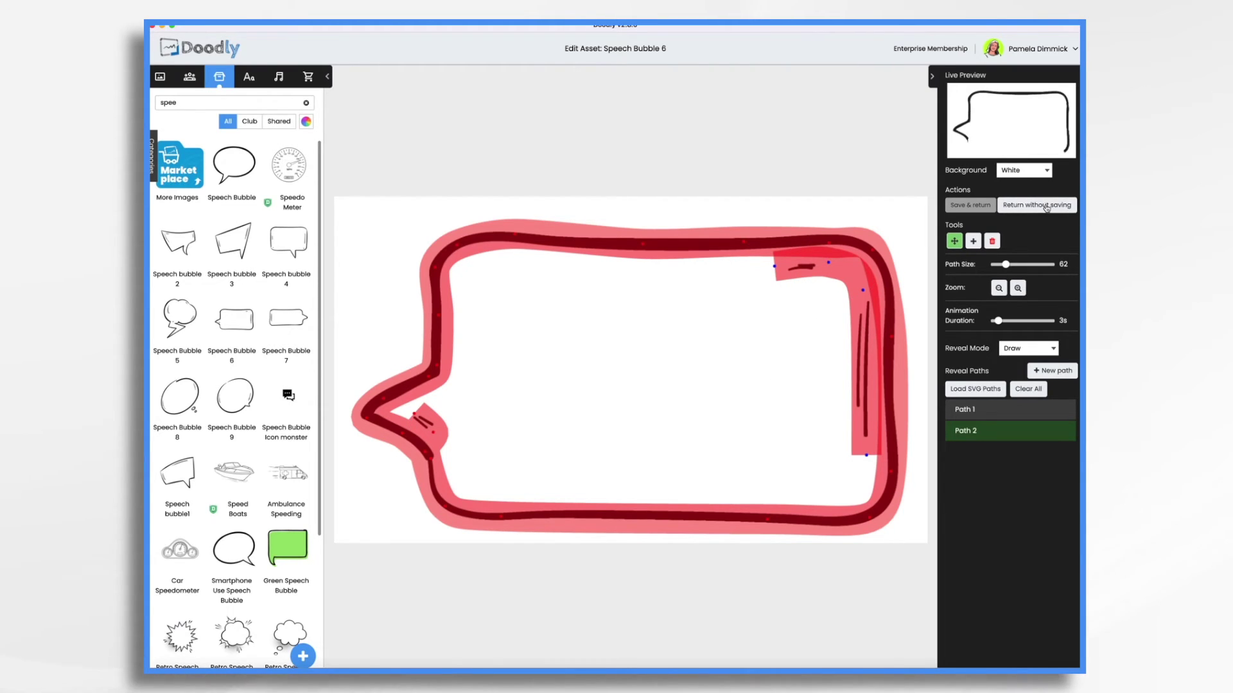
pyautogui.click(1047, 206)
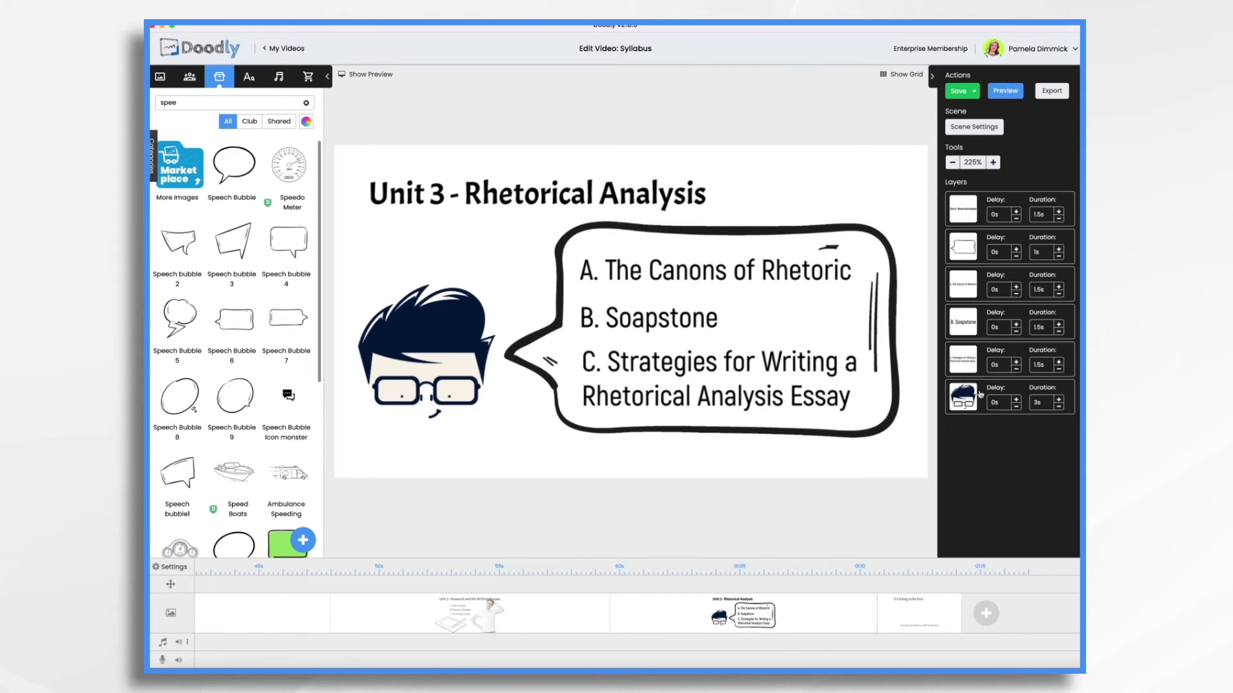
# Move the Nerd layer to second place and cut its duration to 0.5s
pyautogui.moveTo(967, 380); pyautogui.dragTo(963, 247)
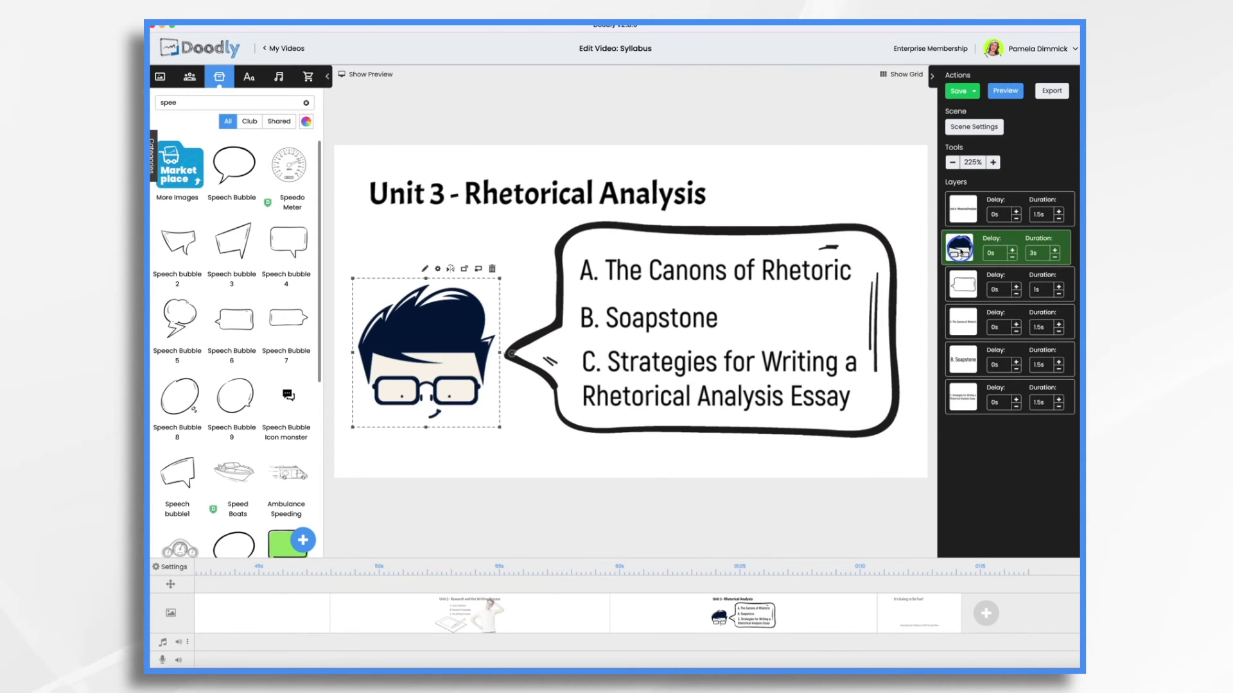
pyautogui.click(1059, 257)
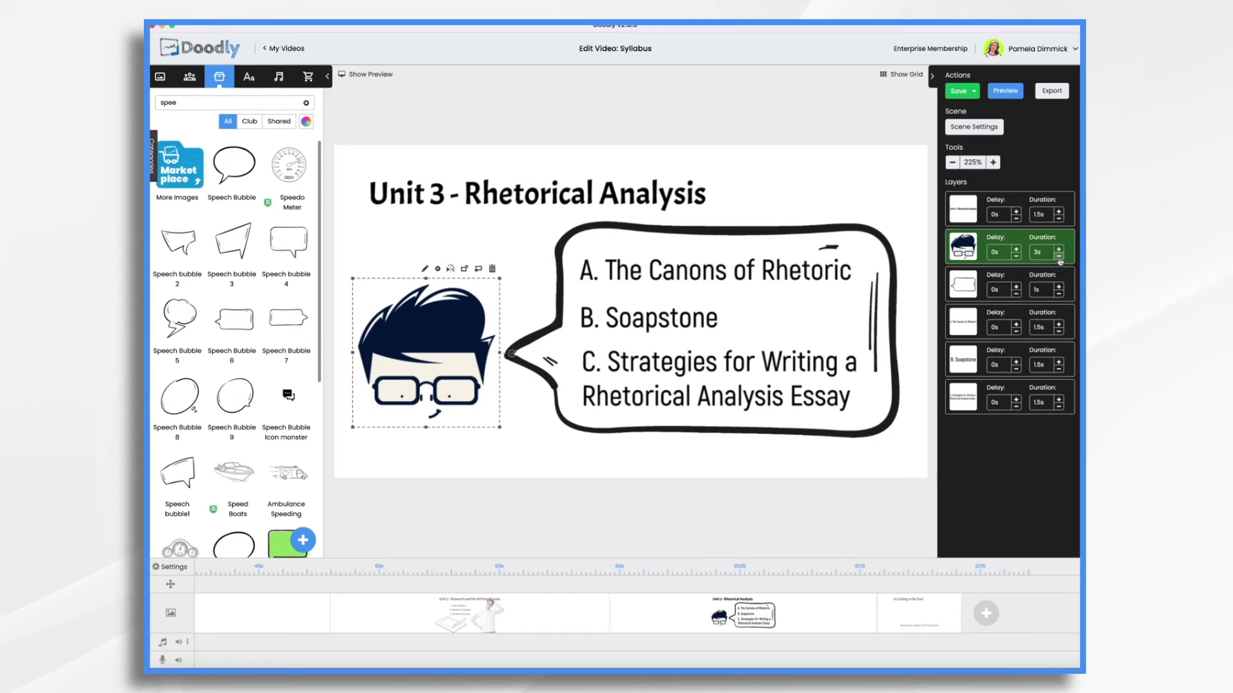
pyautogui.click(1060, 256)
pyautogui.click(1059, 257)
pyautogui.click(1059, 257)
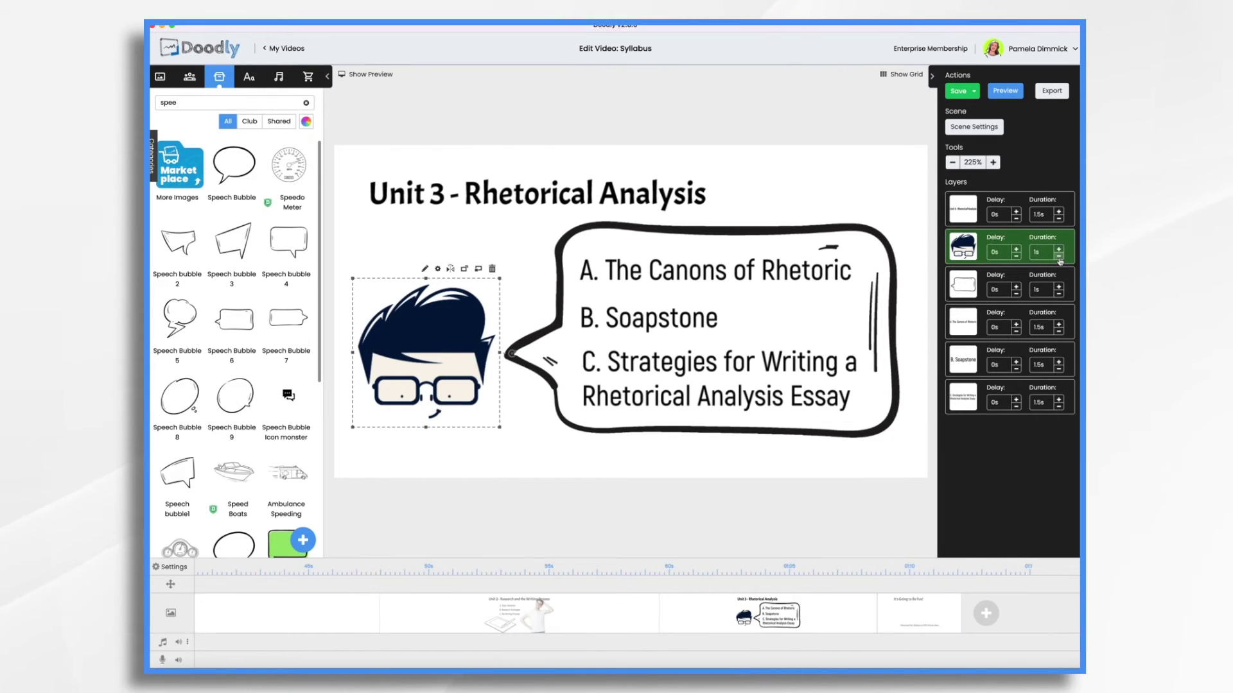
pyautogui.click(1060, 257)
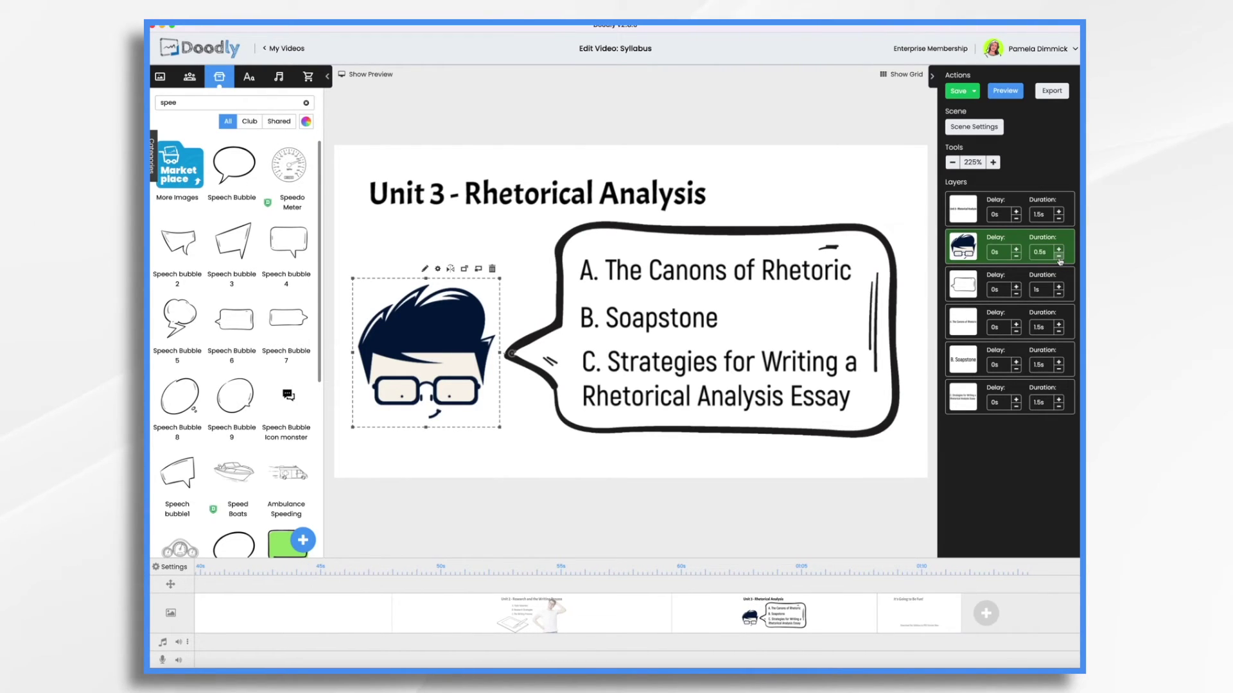
# Set the Nerd image's Reveal Mode to Fade and save
pyautogui.click(425, 270)
pyautogui.click(1026, 373)
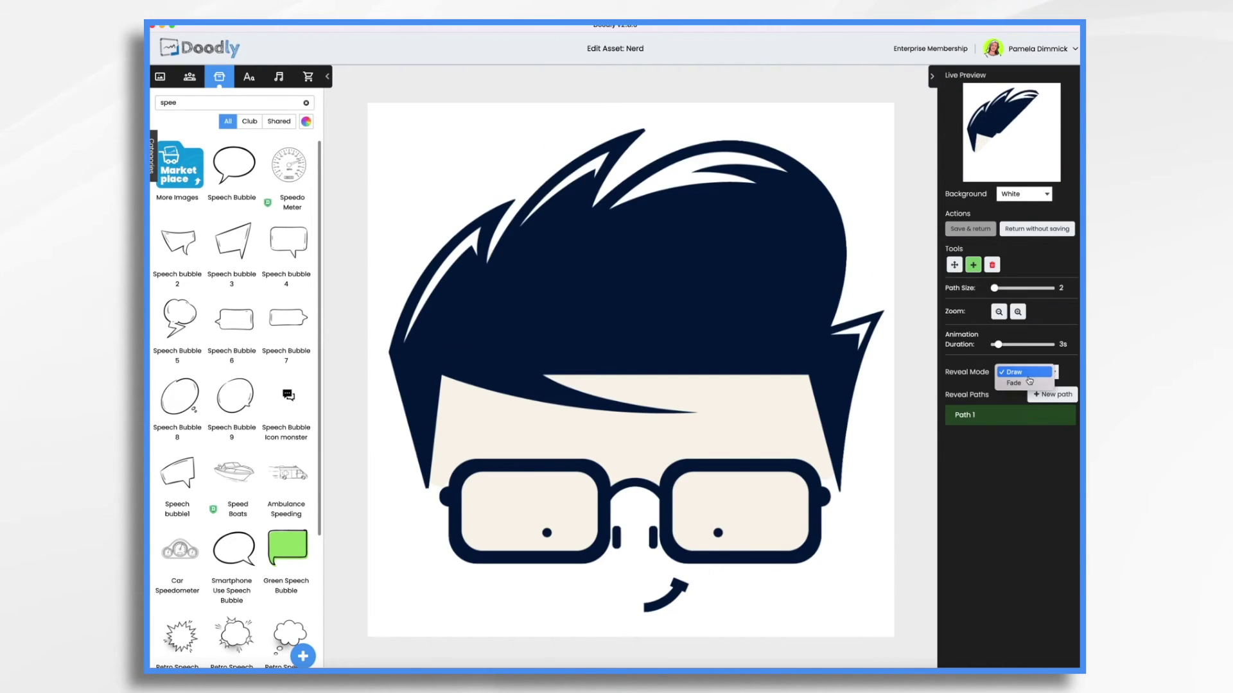
pyautogui.click(1014, 382)
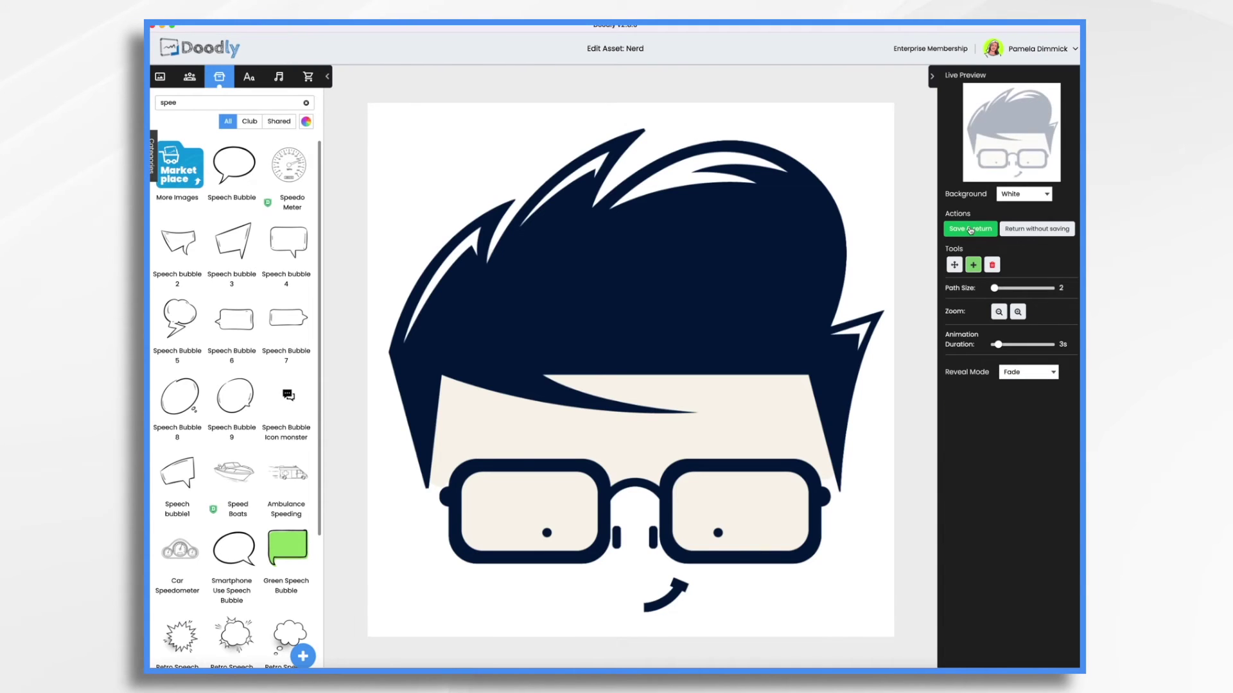
pyautogui.click(970, 229)
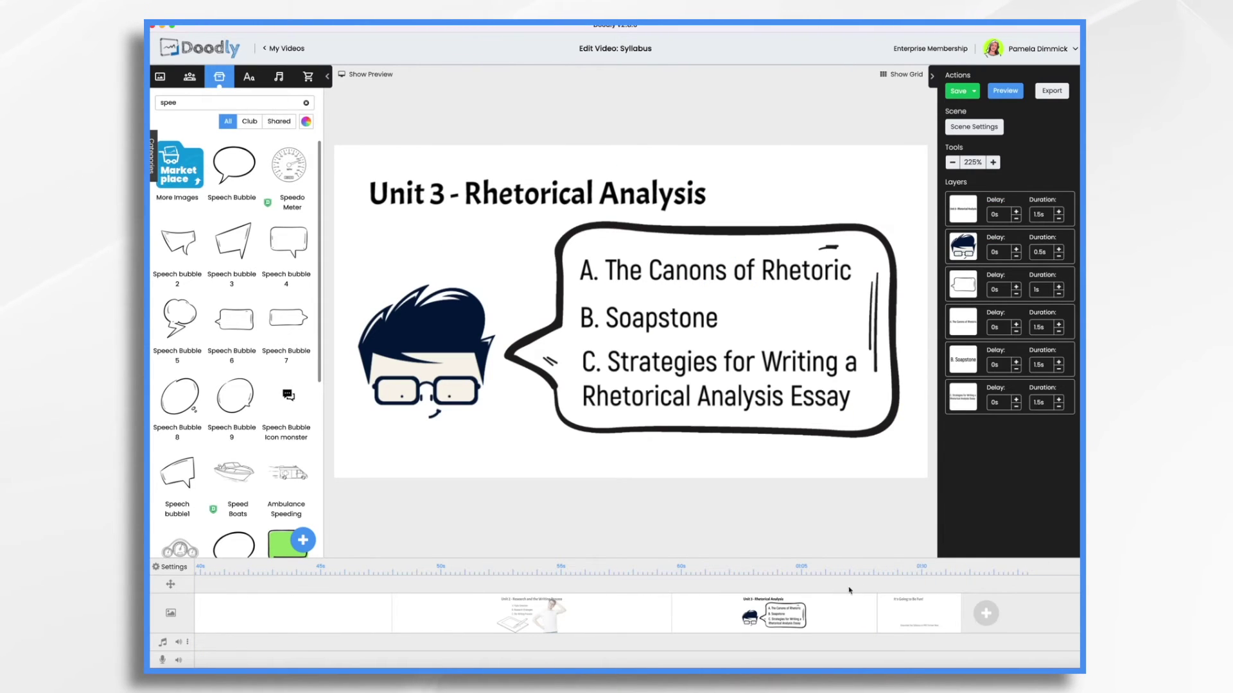
# Apply Unit 3's scene settings with 5s extra end time, then open the 'It's Going to Be Fun!' scene
pyautogui.click(978, 126)
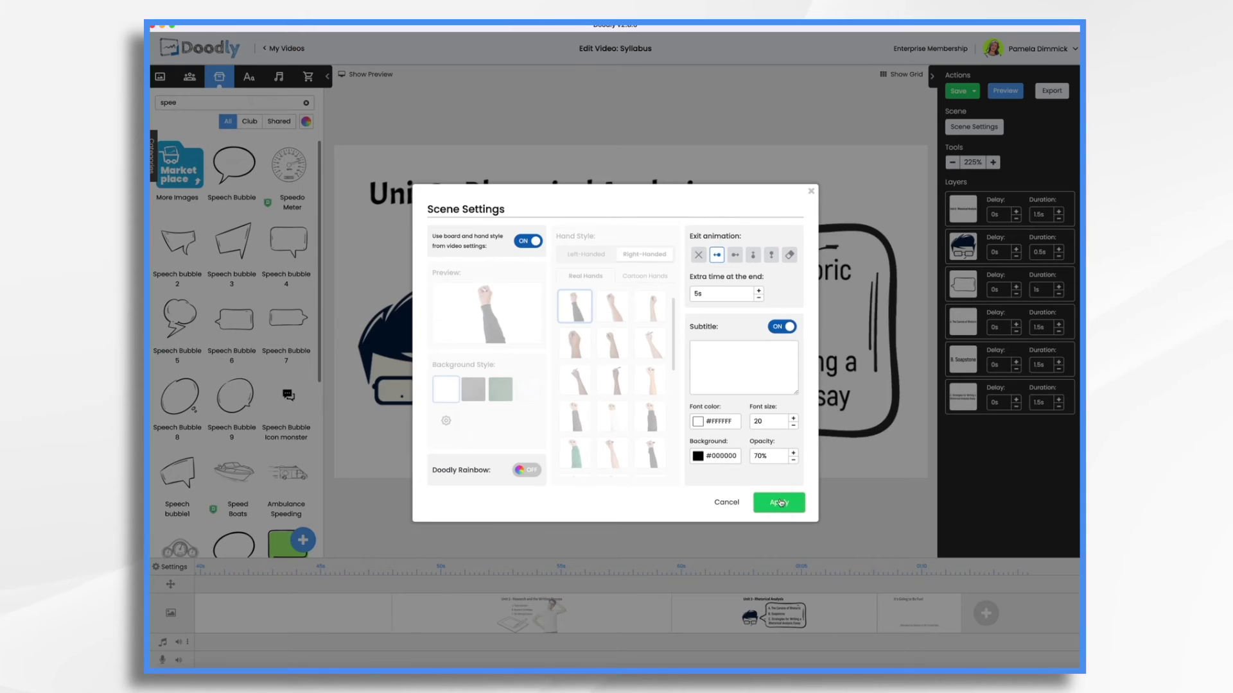
pyautogui.click(780, 502)
pyautogui.click(915, 621)
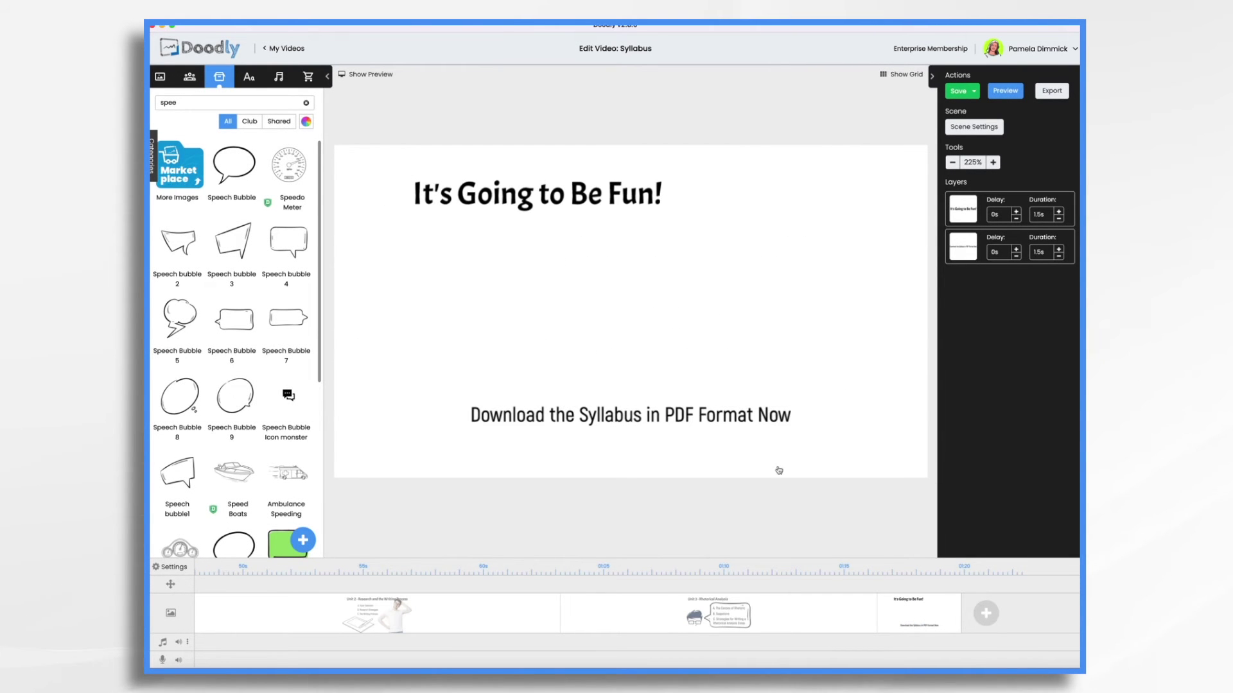
# Upload teacher.png as a prop and shift the Download the Syllabus text left
pyautogui.click(304, 539)
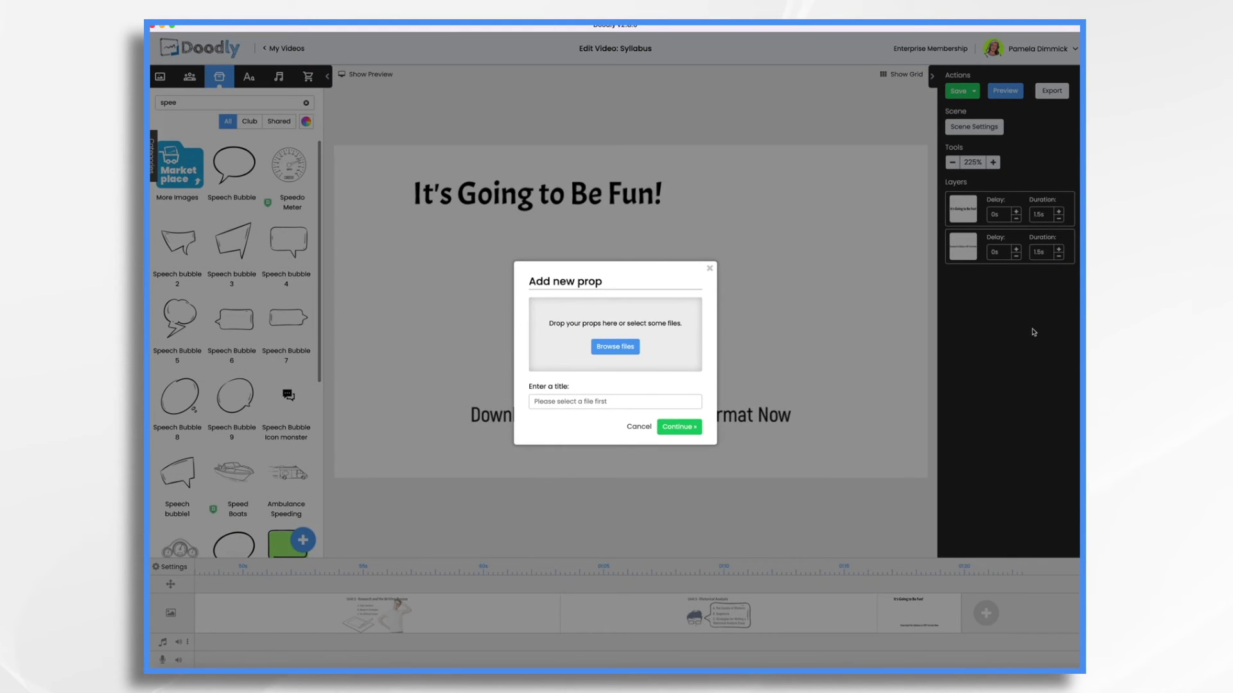
pyautogui.moveTo(934, 283); pyautogui.dragTo(597, 328)
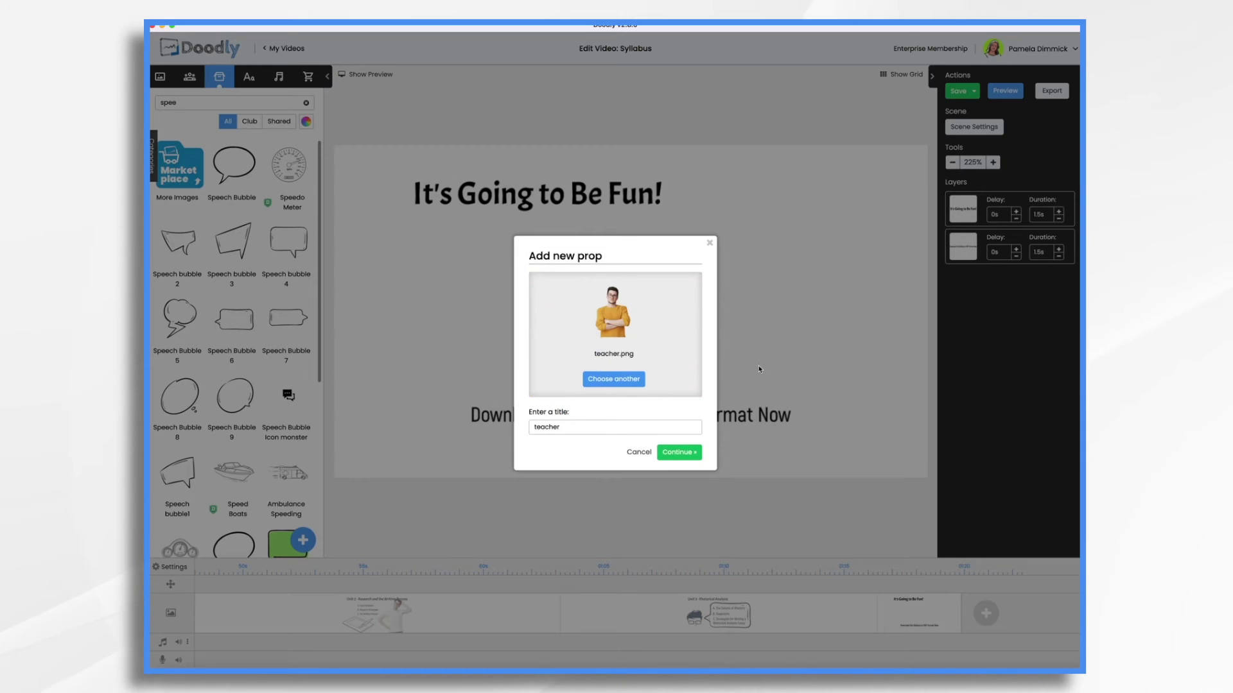
pyautogui.click(683, 454)
pyautogui.moveTo(585, 420); pyautogui.dragTo(518, 420)
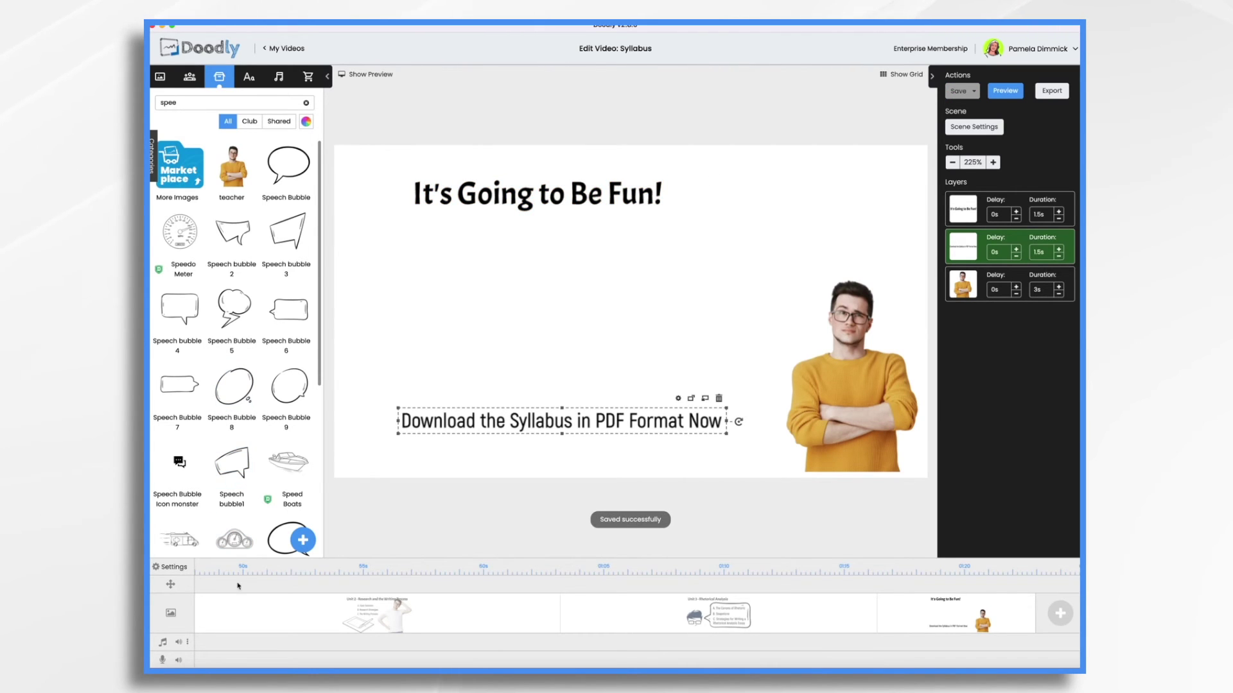
# Upload Doodly QR code.png, lower the download text and place the QR code under the title
pyautogui.click(303, 540)
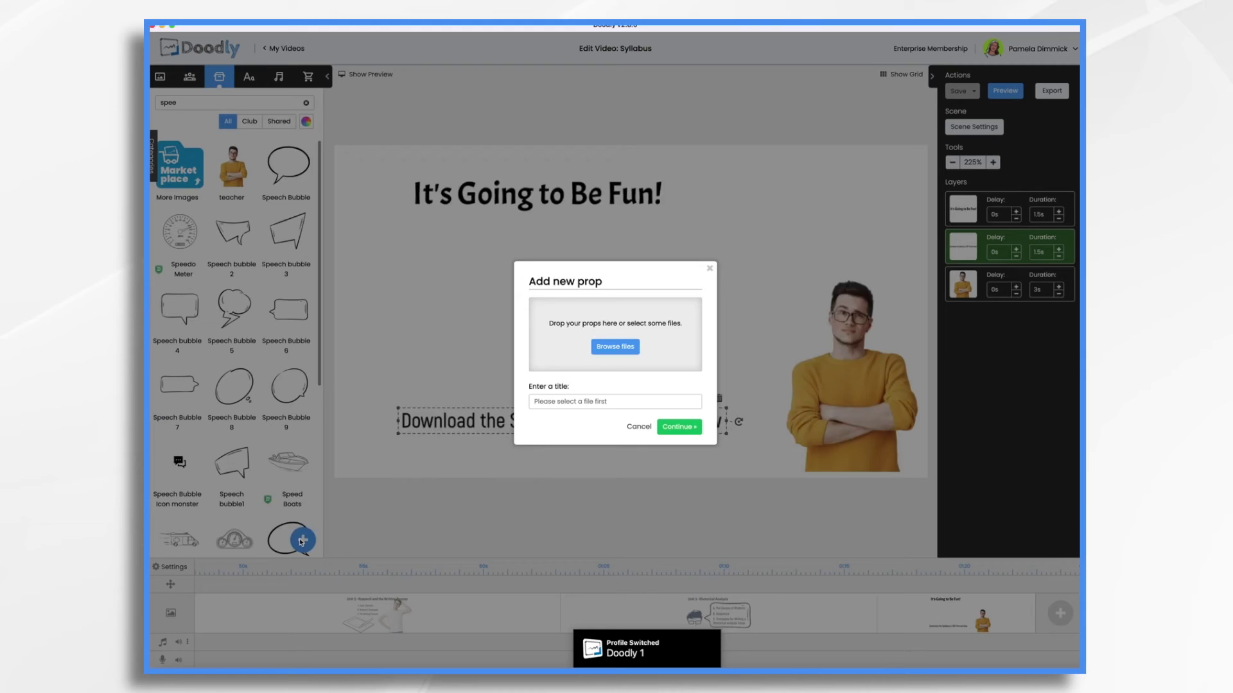
pyautogui.click(614, 344)
pyautogui.moveTo(440, 183); pyautogui.dragTo(607, 342)
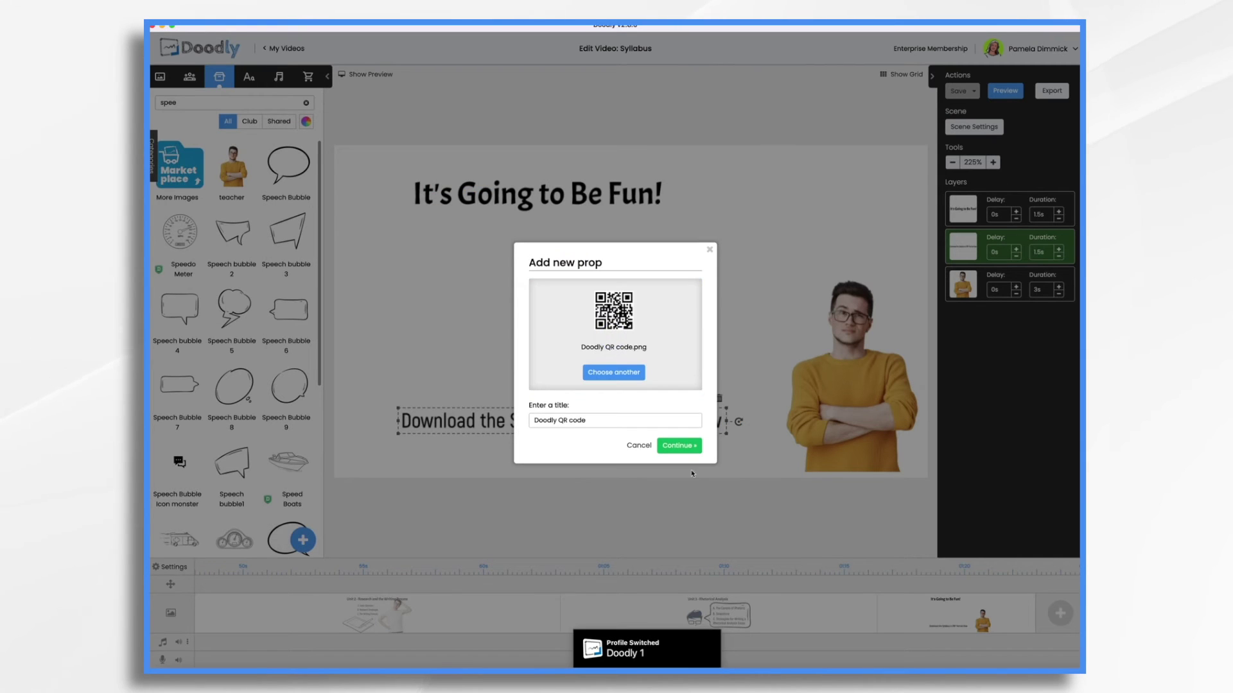
pyautogui.click(679, 441)
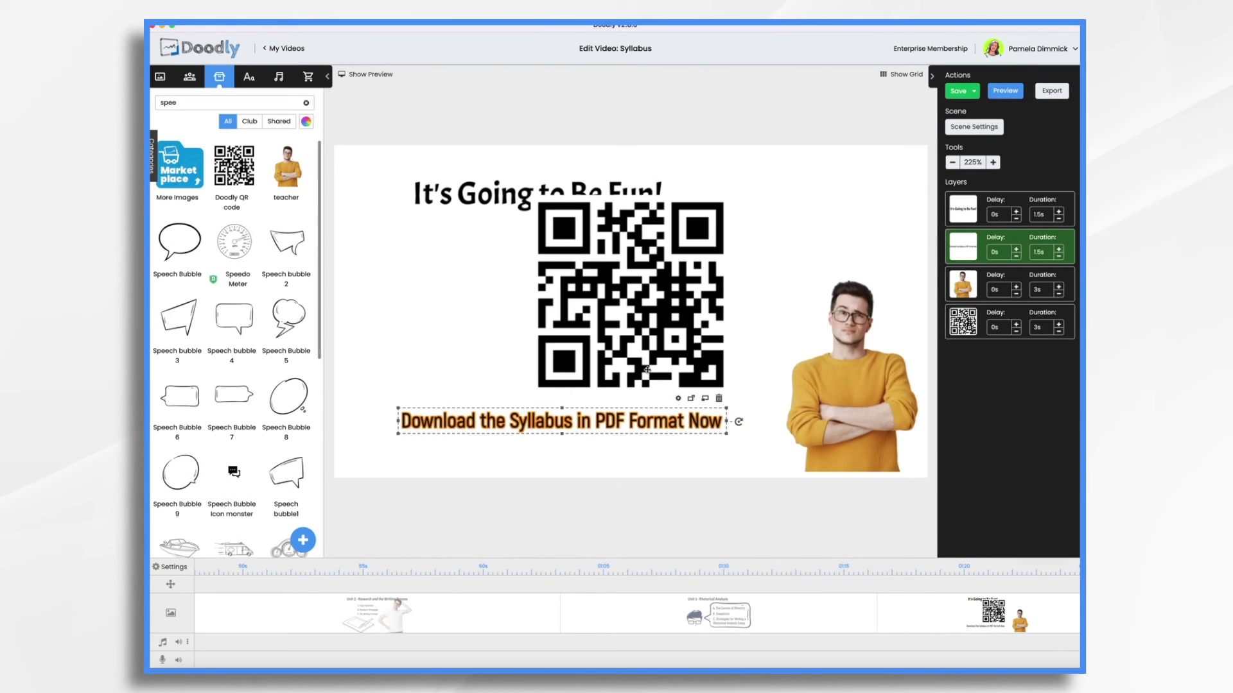
pyautogui.moveTo(558, 422); pyautogui.dragTo(565, 451)
pyautogui.moveTo(664, 309); pyautogui.dragTo(568, 316)
pyautogui.click(829, 345)
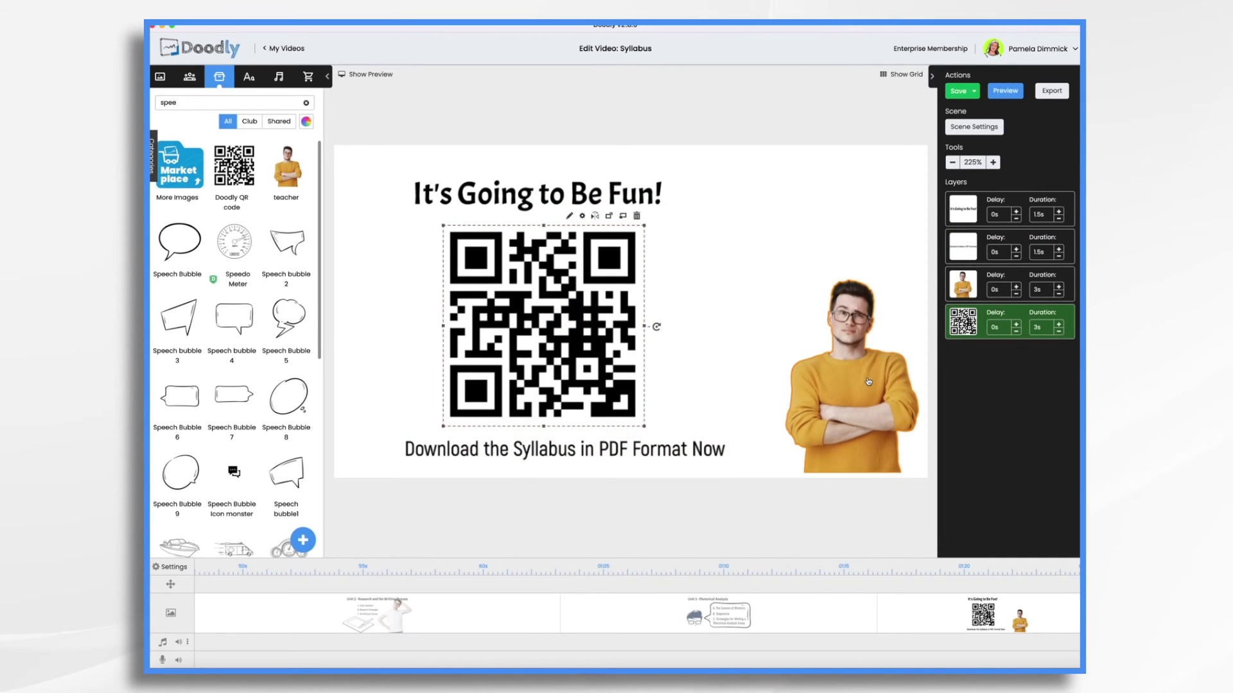
# Enlarge the teacher, nudge the QR code and 'Download the Syllabus' text, then open the QR code for editing
pyautogui.moveTo(782, 275); pyautogui.dragTo(686, 145)
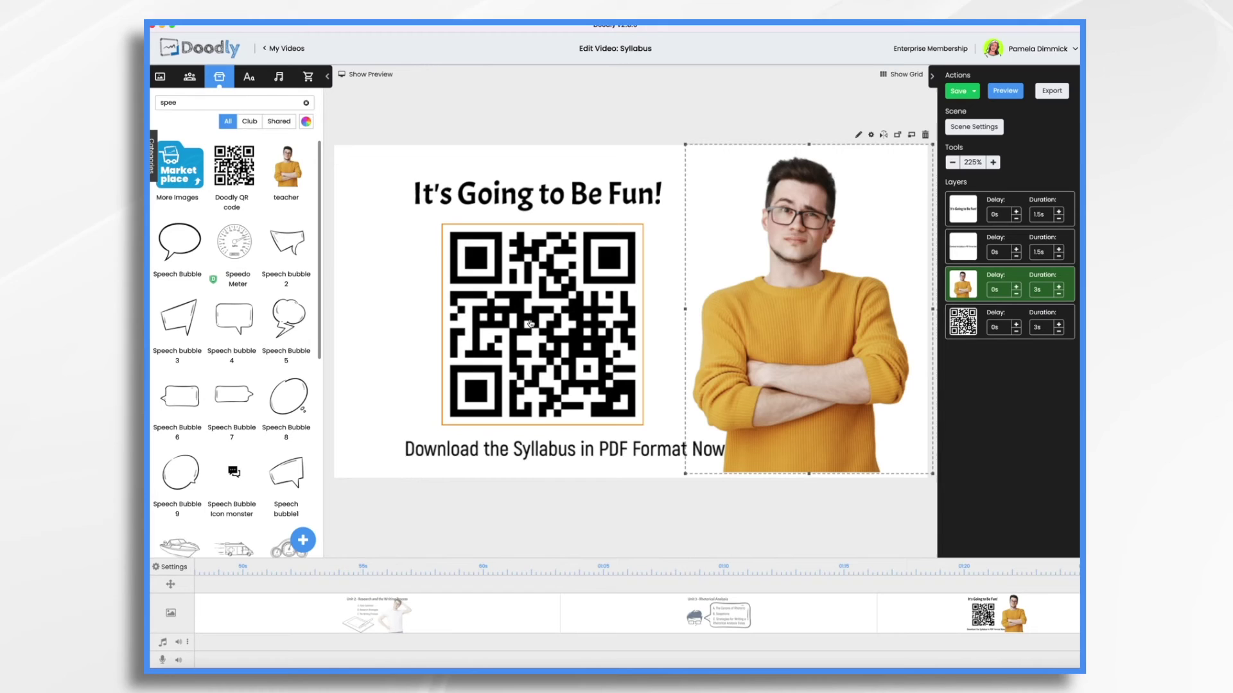
pyautogui.moveTo(530, 323); pyautogui.dragTo(528, 313)
pyautogui.moveTo(553, 450); pyautogui.dragTo(534, 450)
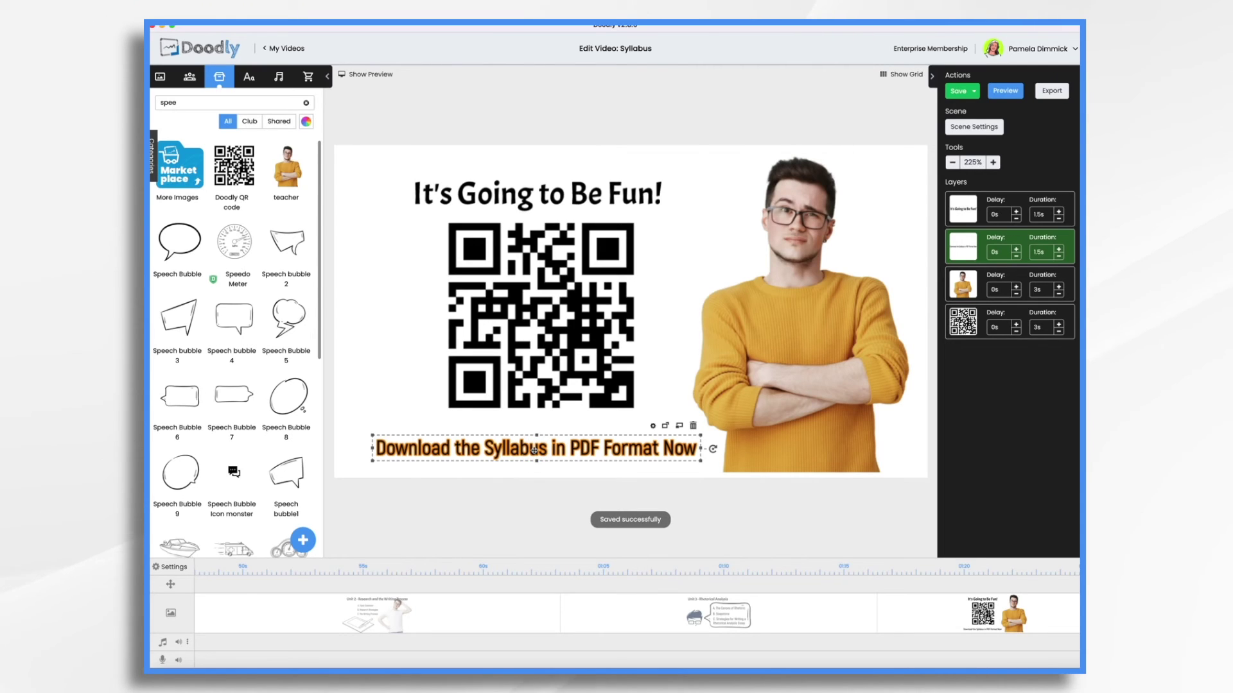
pyautogui.click(563, 349)
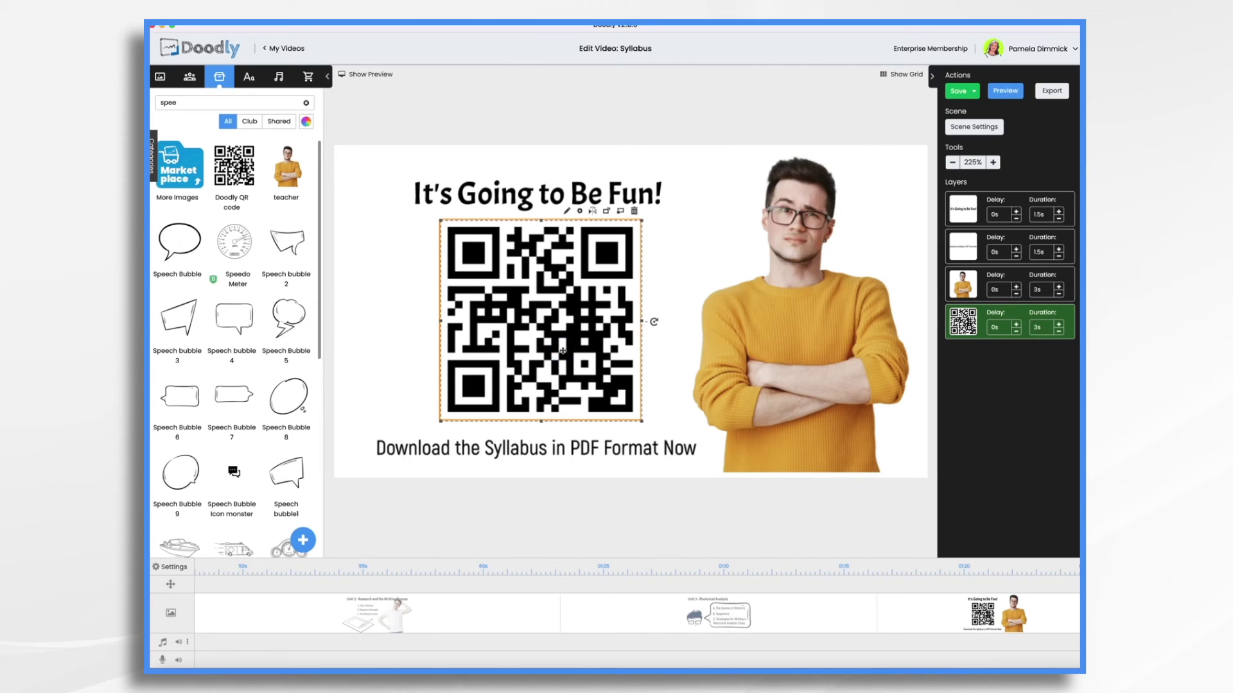
pyautogui.click(567, 210)
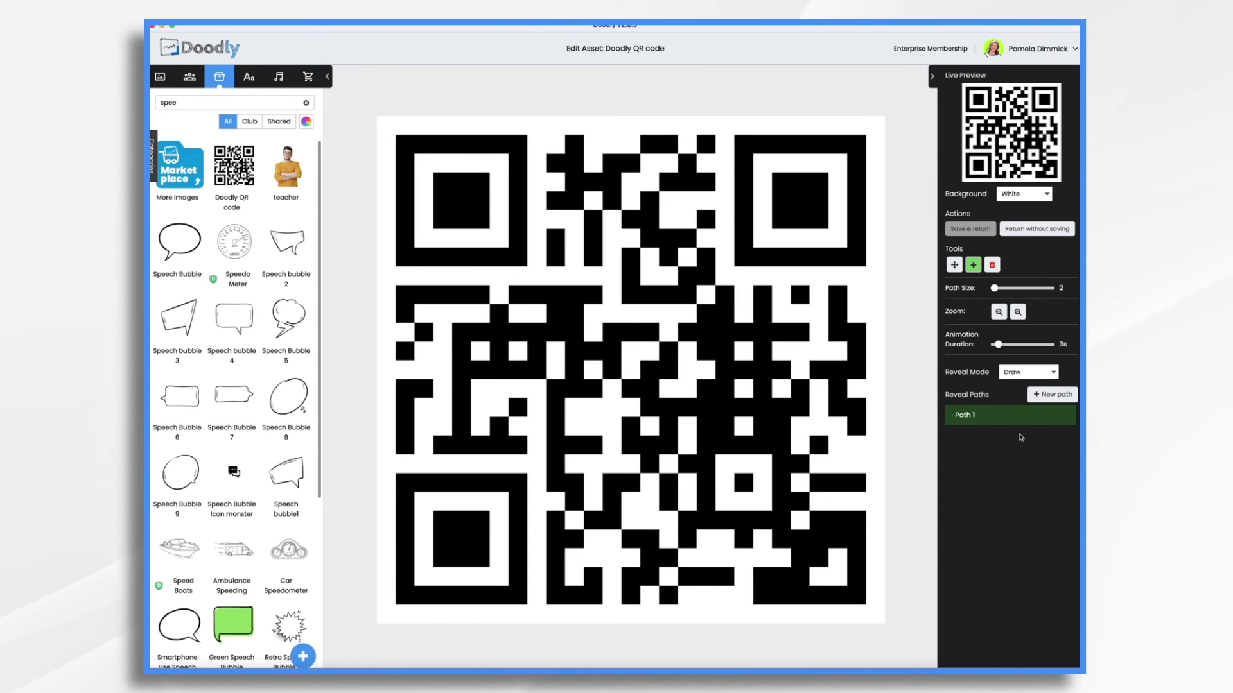
# Add a thick reveal path tracing around the QR code's top-left finder
pyautogui.click(1061, 395)
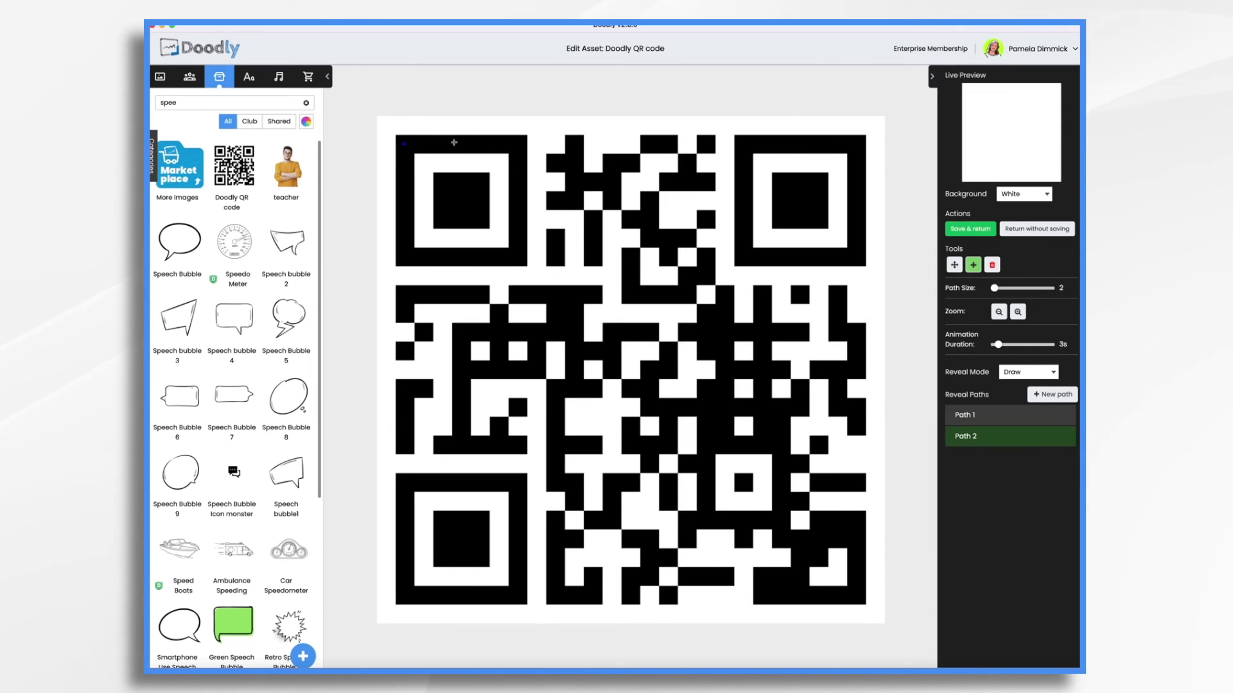
pyautogui.click(515, 141)
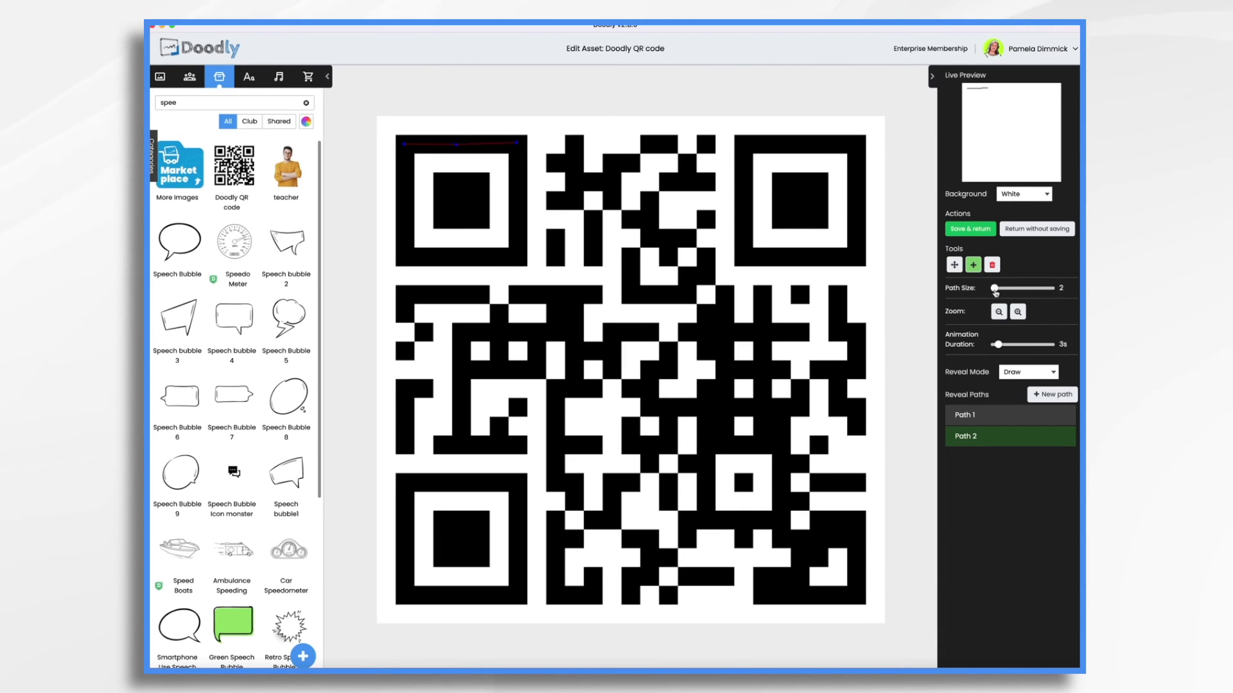
pyautogui.moveTo(995, 290); pyautogui.dragTo(1008, 294)
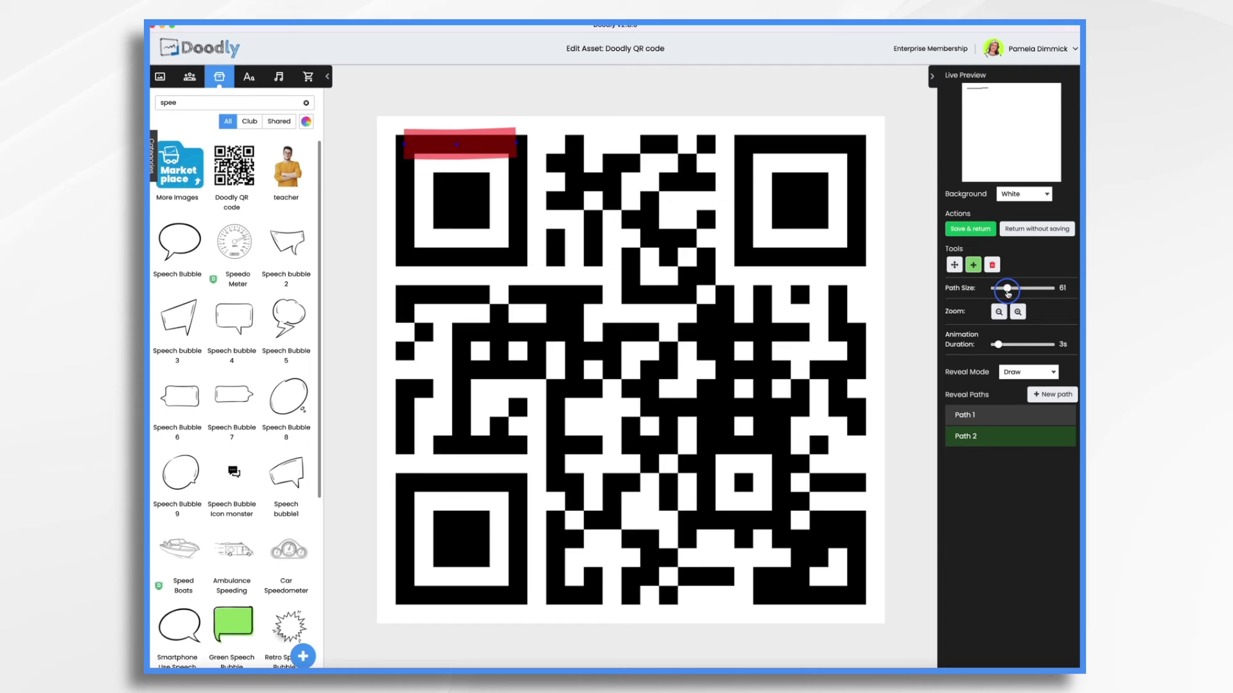
pyautogui.click(518, 157)
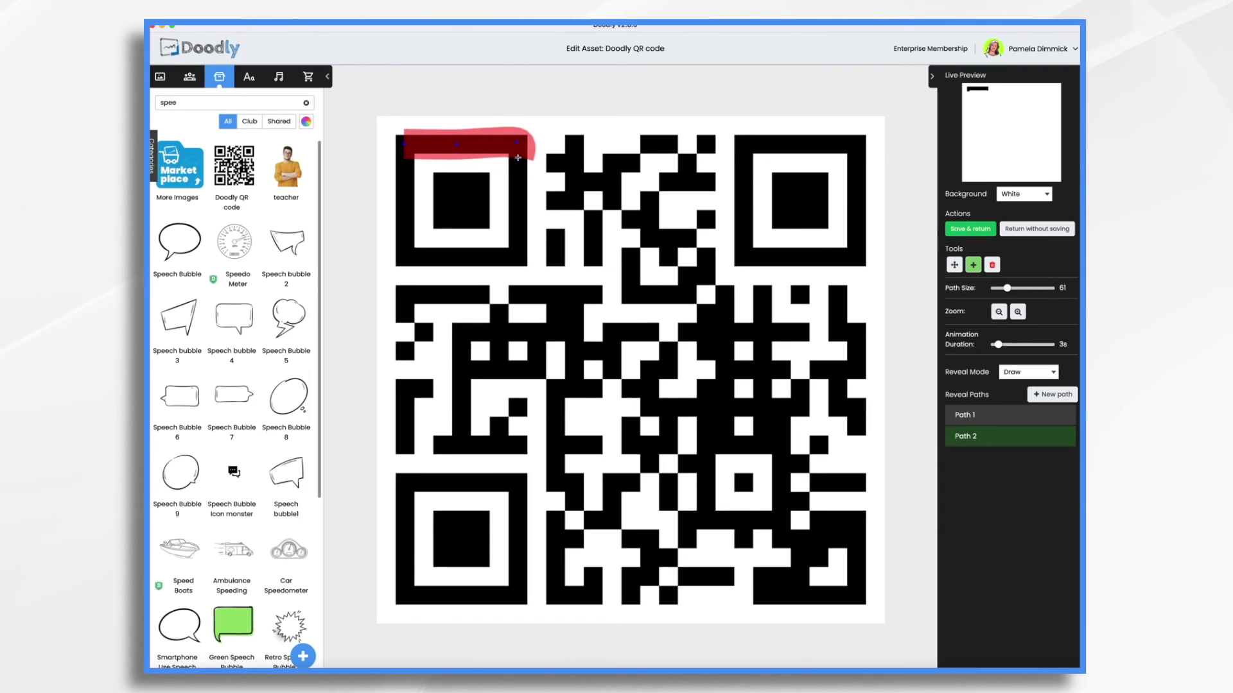
pyautogui.click(513, 193)
pyautogui.click(519, 213)
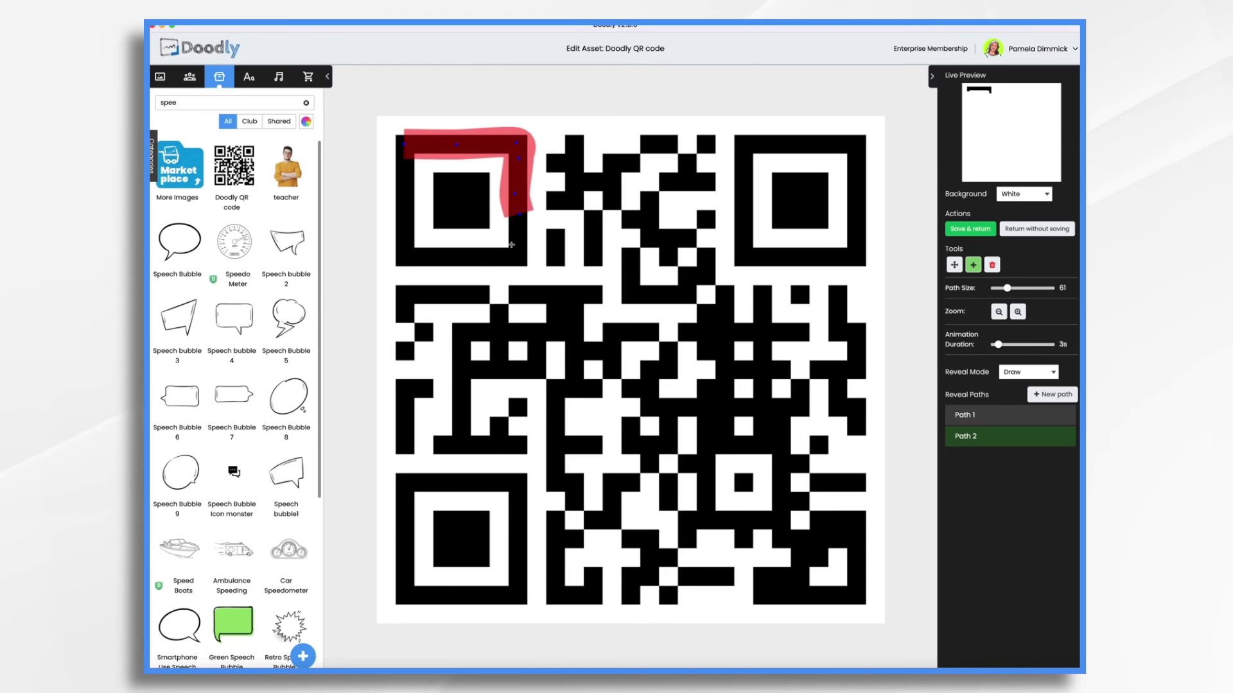
pyautogui.click(510, 246)
pyautogui.click(403, 257)
# Add reveal paths inside the top-left finder and a 172-wide band across the top
pyautogui.click(403, 131)
pyautogui.click(1051, 395)
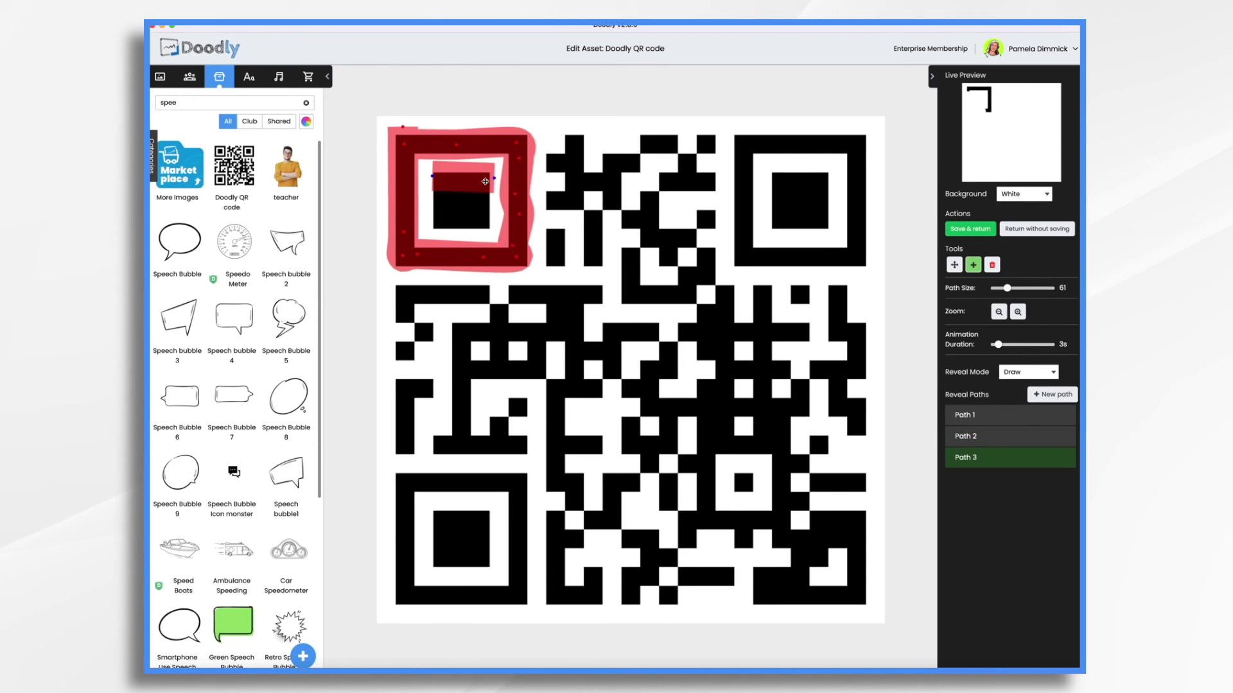
pyautogui.click(428, 203)
pyautogui.click(1052, 394)
pyautogui.click(541, 167)
pyautogui.click(715, 172)
pyautogui.moveTo(1007, 287)
pyautogui.mouseDown()
pyautogui.moveTo(1031, 287)
pyautogui.moveTo(1014, 287)
pyautogui.mouseUp()
pyautogui.click(719, 172)
pyautogui.click(1052, 394)
# Draw reveal bands over and below the top middle, with stroke width 94
pyautogui.click(542, 202)
pyautogui.click(718, 202)
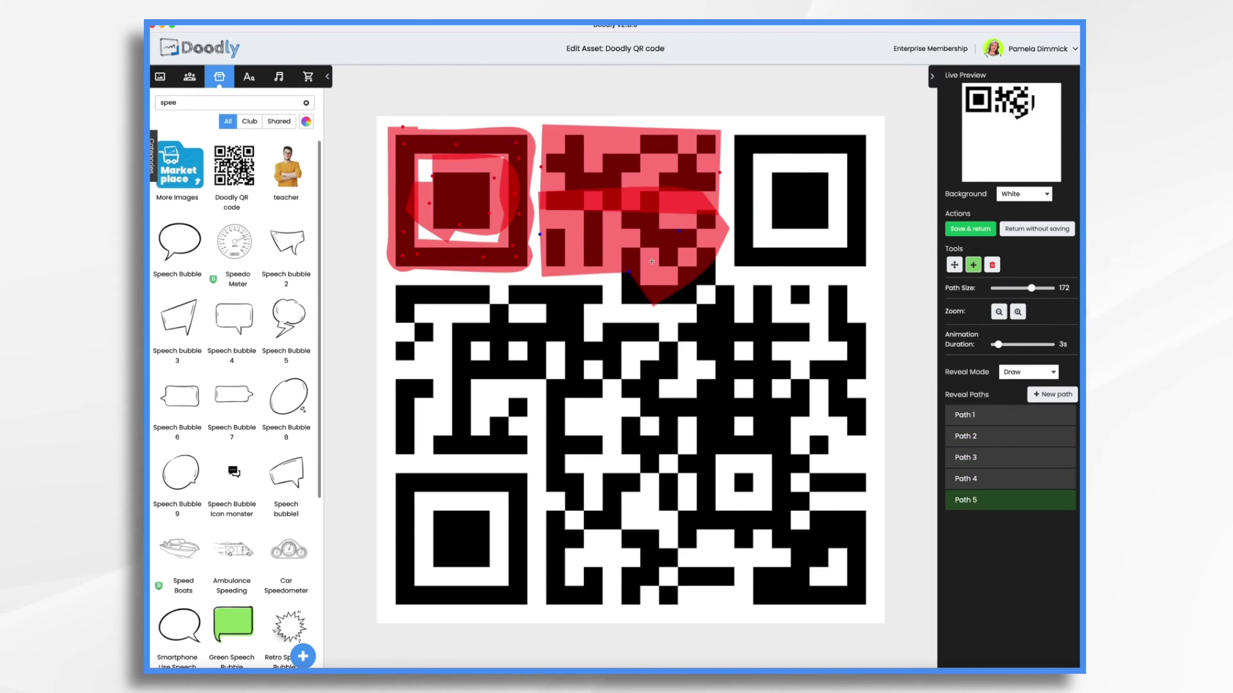
pyautogui.click(1052, 394)
pyautogui.click(632, 272)
pyautogui.click(678, 282)
pyautogui.click(718, 276)
# Add a reveal path tracing around the top-right finder
pyautogui.click(699, 276)
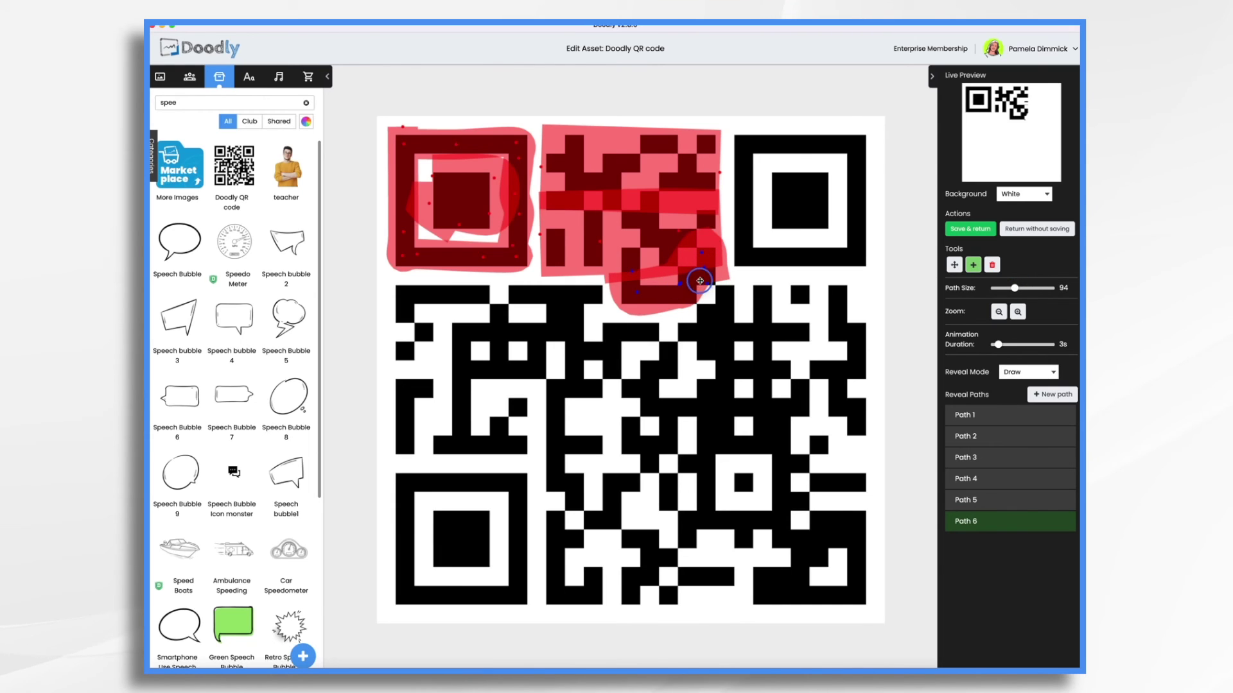
pyautogui.click(1051, 395)
pyautogui.click(742, 127)
pyautogui.click(857, 182)
# Add a zigzag reveal path sweeping across the middle of the QR code
pyautogui.click(1051, 394)
pyautogui.click(387, 300)
pyautogui.click(849, 343)
pyautogui.click(401, 366)
pyautogui.click(855, 412)
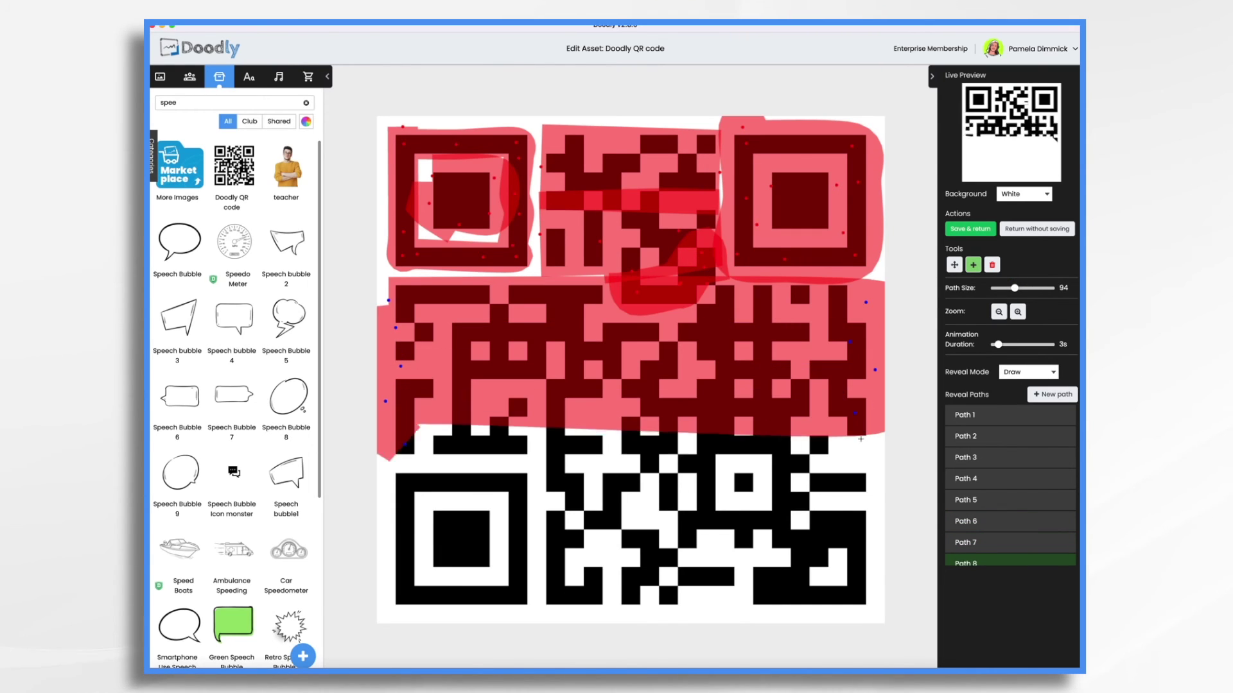
pyautogui.click(405, 443)
pyautogui.click(865, 480)
pyautogui.click(587, 487)
pyautogui.click(568, 528)
# Cover the code's bottom and bottom-left finder with reveal paths, then save and return
pyautogui.click(701, 512)
pyautogui.click(875, 520)
pyautogui.click(576, 552)
pyautogui.click(875, 586)
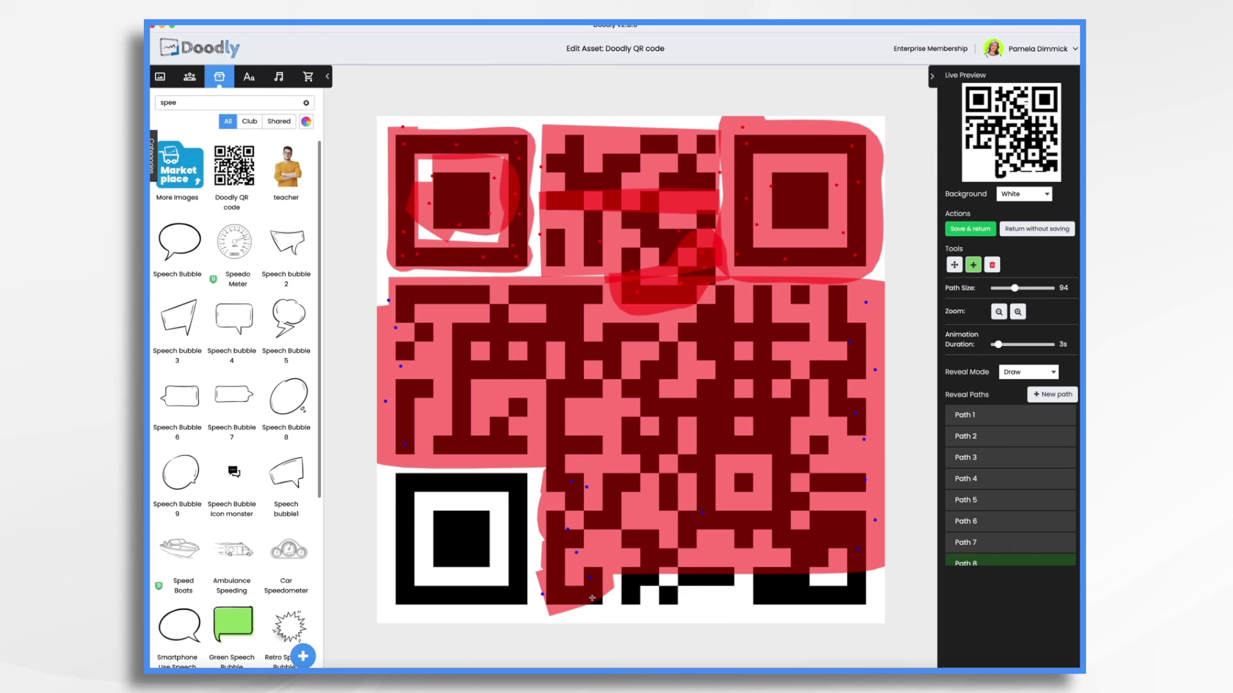
pyautogui.click(592, 599)
pyautogui.click(1051, 394)
pyautogui.click(386, 478)
pyautogui.click(535, 481)
pyautogui.click(464, 526)
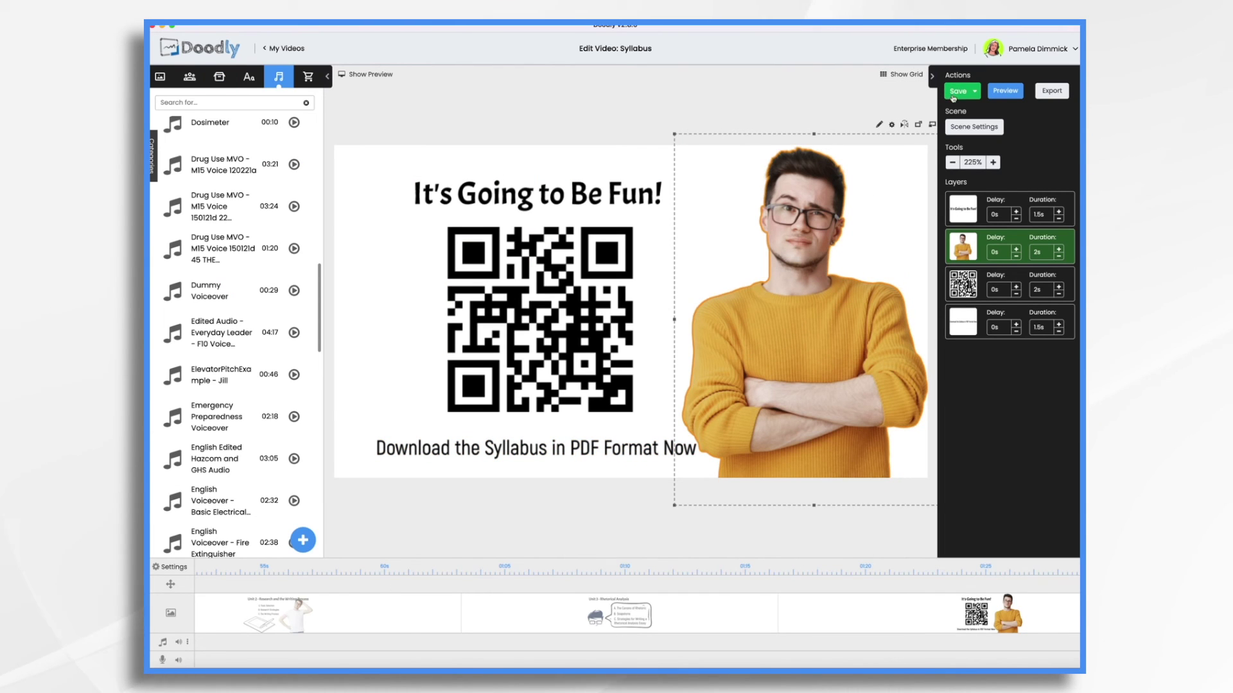
# Preview the Syllabus video from the Actions panel
pyautogui.click(1005, 92)
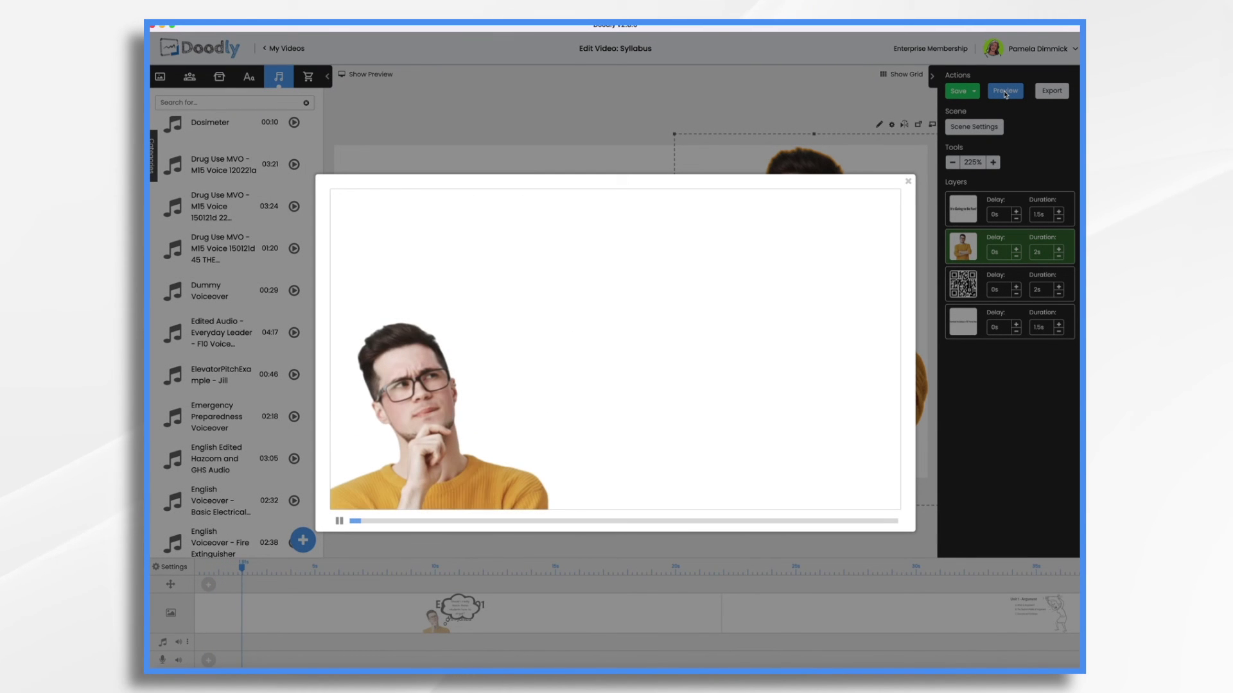